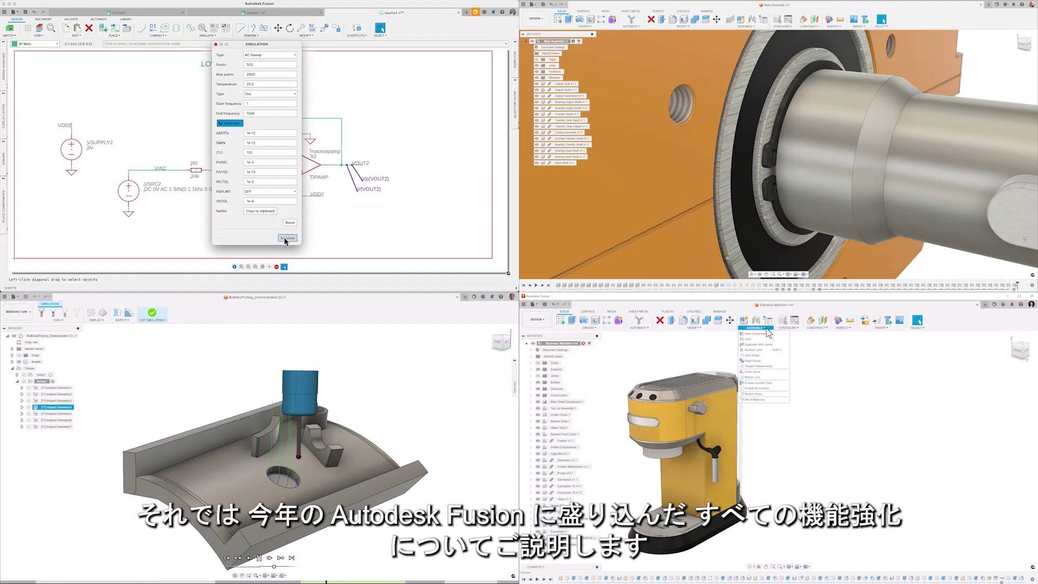
# Run the op-amp AC sweep and list the espresso machine's bill-of-materials fastener choices.
pyautogui.click(286, 238)
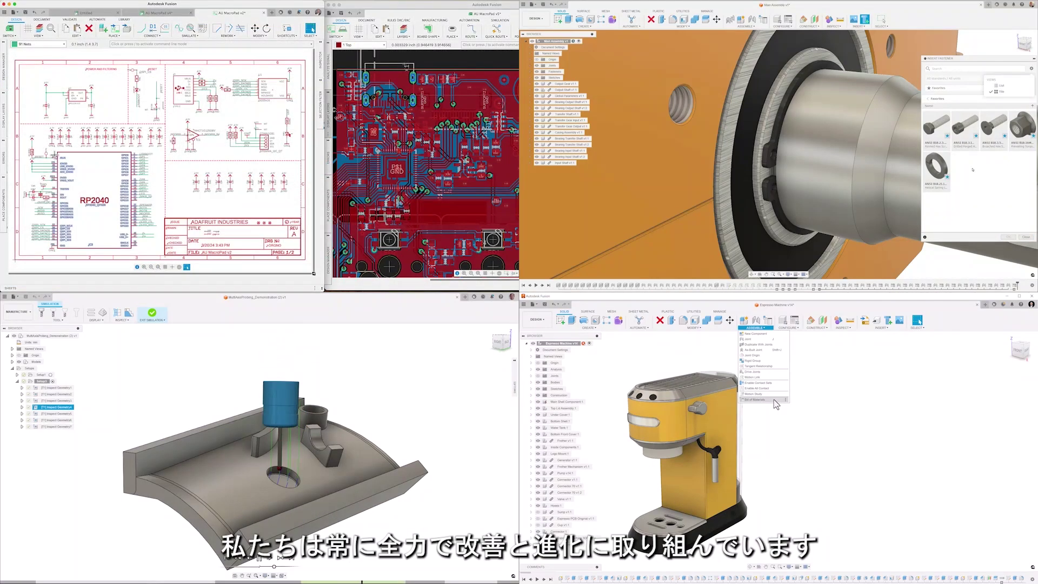
pyautogui.click(776, 400)
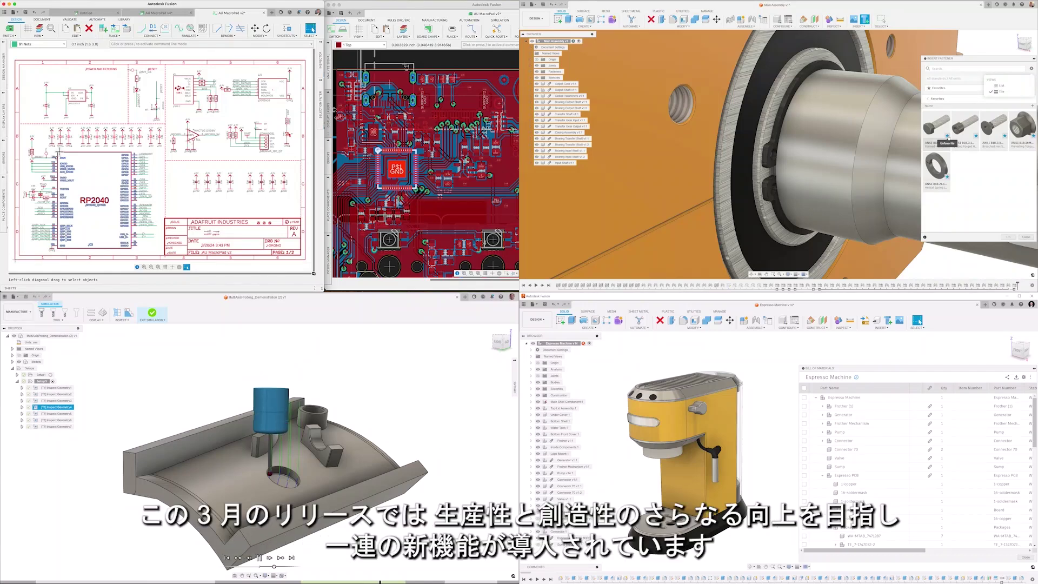
pyautogui.click(1000, 85)
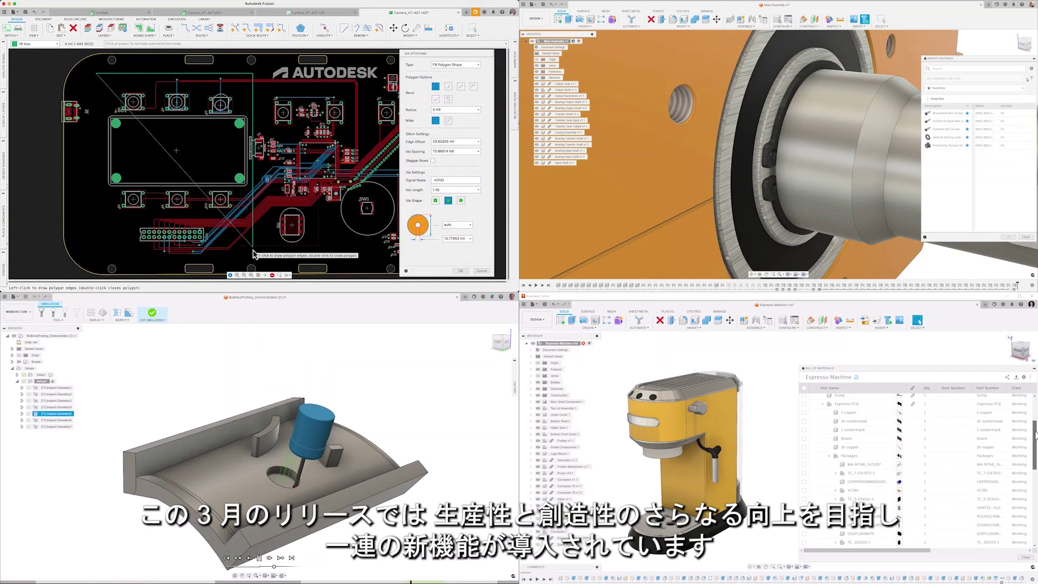
pyautogui.moveTo(1035, 435); pyautogui.dragTo(1036, 452)
# Close a via-stitching polygon outline and apply stitching vias inside it.
pyautogui.doubleClick(254, 254)
pyautogui.click(460, 272)
pyautogui.click(974, 88)
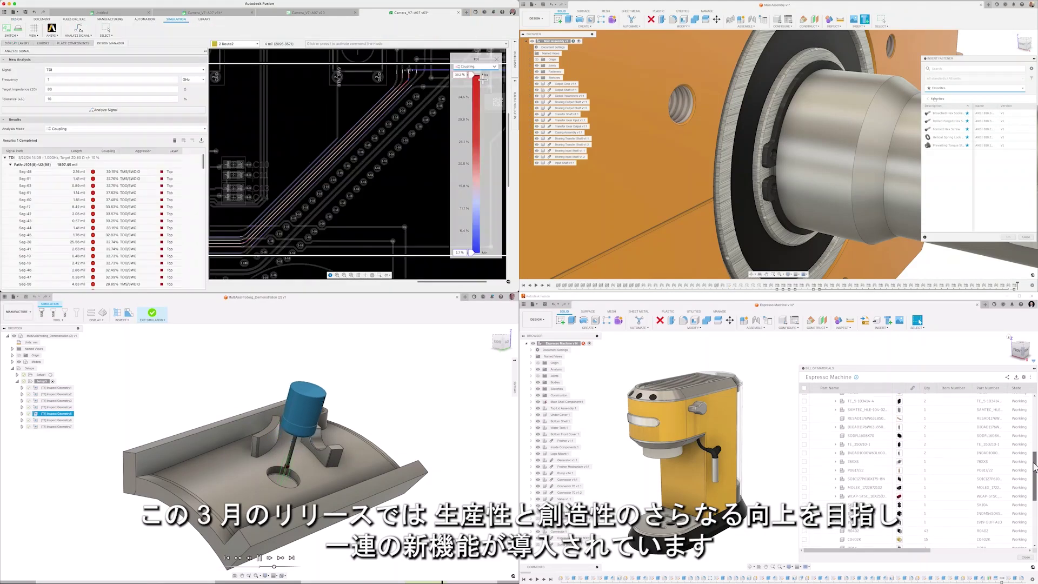
pyautogui.moveTo(1036, 452); pyautogui.dragTo(1035, 508)
pyautogui.scroll(5, 340, 153)
# Inspect trace Seg-31's coupling details and choose a countersunk fastener to configure.
pyautogui.click(940, 91)
pyautogui.click(952, 129)
pyautogui.scroll(-2, 307, 154)
pyautogui.scroll(-2, 307, 154)
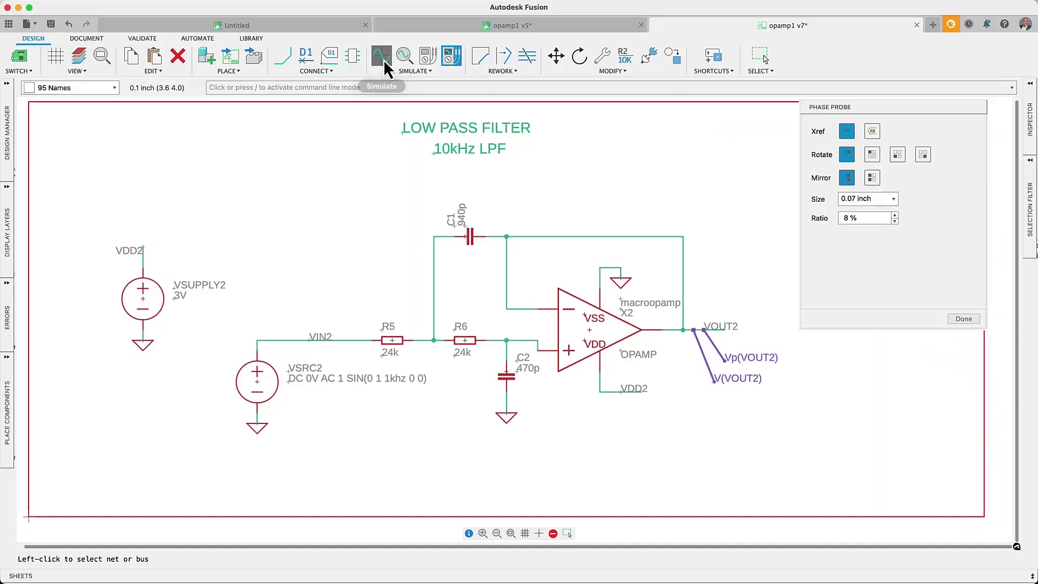
# Run the AC sweep from the circuit simulation settings and select the RP2040 chip.
pyautogui.click(384, 59)
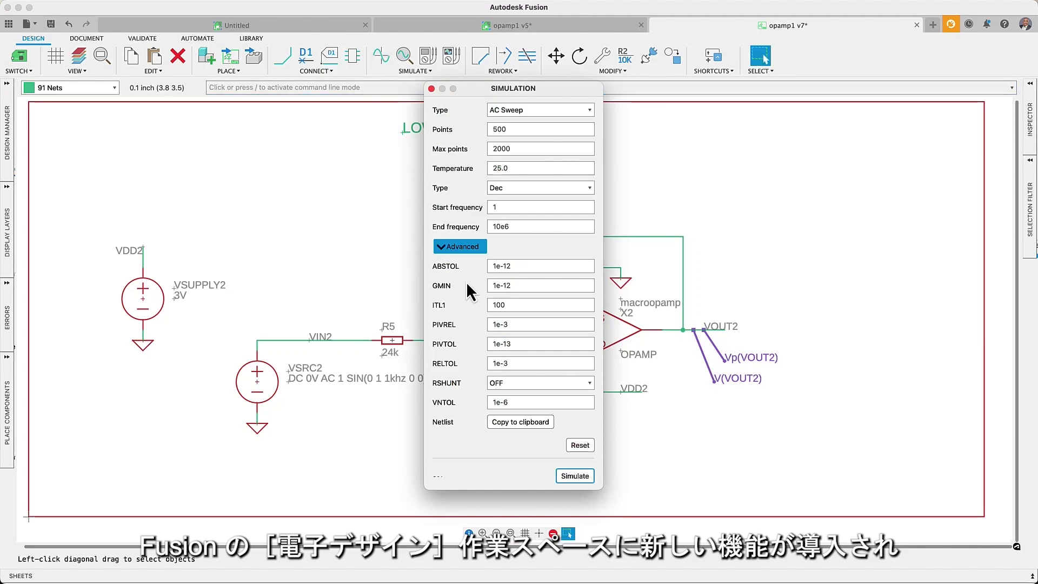
pyautogui.click(569, 476)
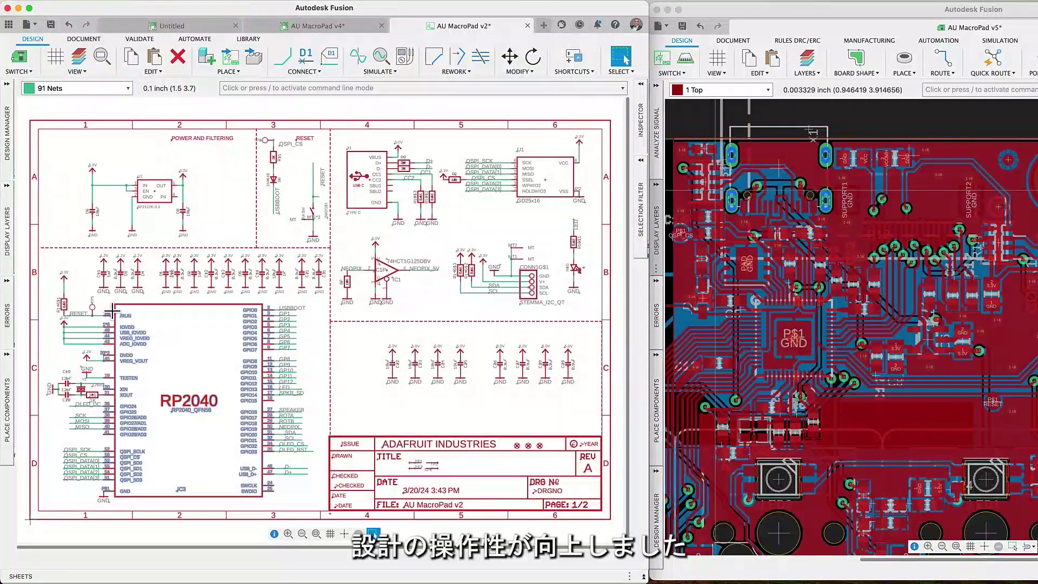
pyautogui.click(113, 308)
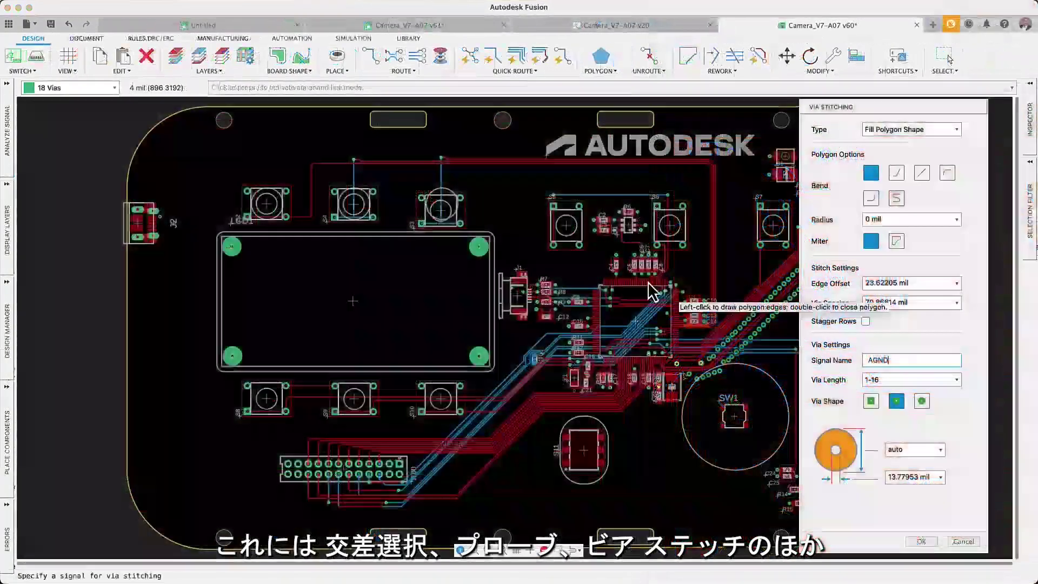
# Fill a rectangular polygon on the camera board with stitching vias.
pyautogui.click(192, 146)
pyautogui.click(507, 146)
pyautogui.click(507, 505)
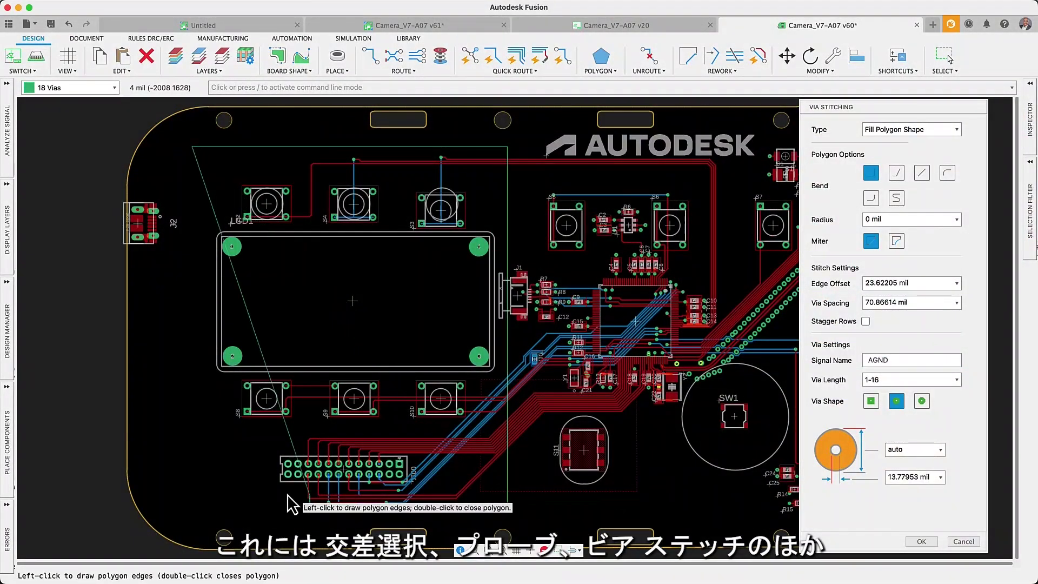
pyautogui.doubleClick(185, 505)
pyautogui.click(922, 541)
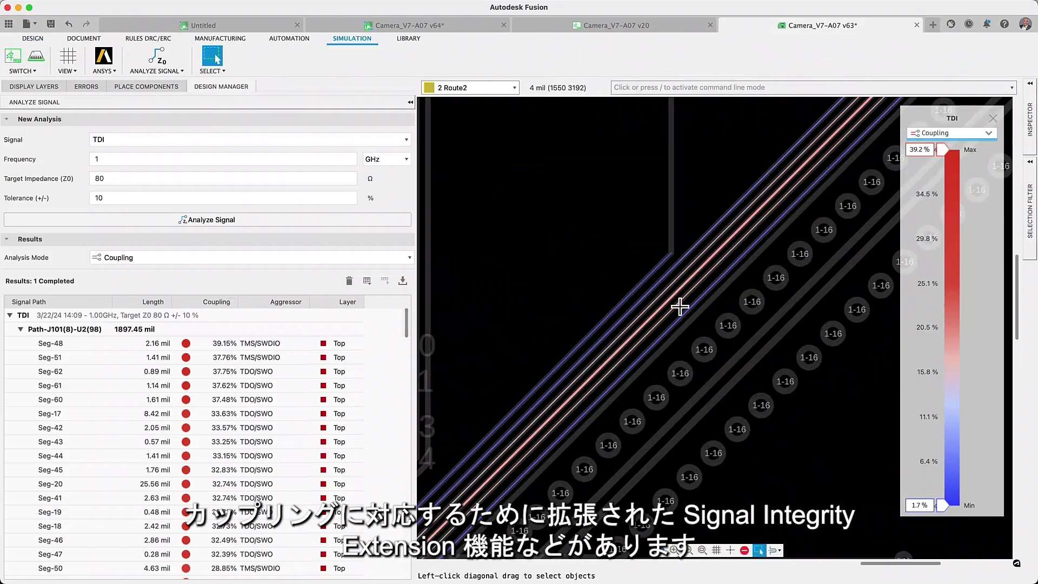
# Inspect Seg-31's coupling against the TCK/SWCLK aggressor, showing 3.21%.
pyautogui.scroll(3, 676, 301)
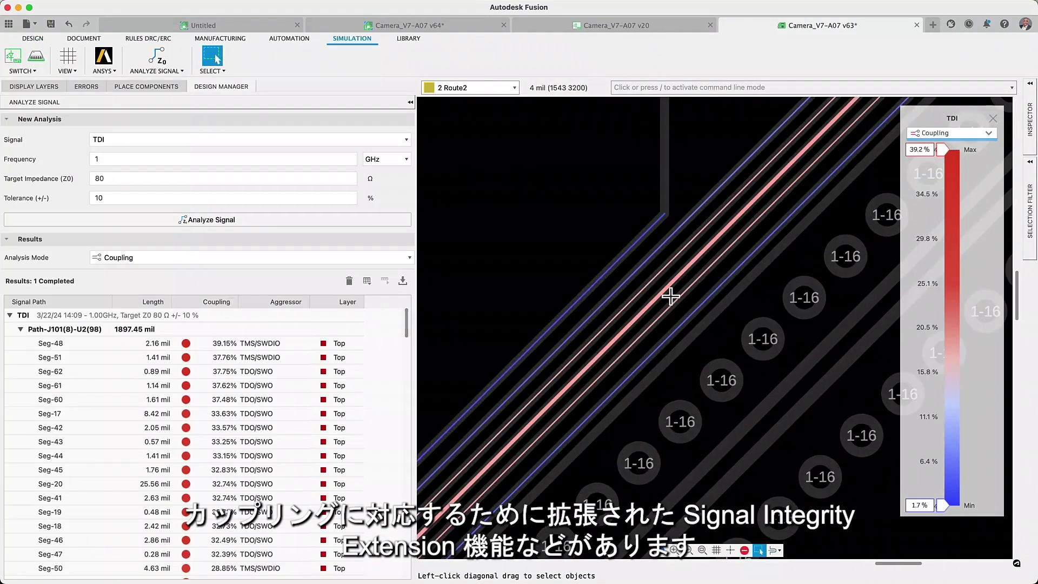
pyautogui.click(665, 290)
pyautogui.click(619, 290)
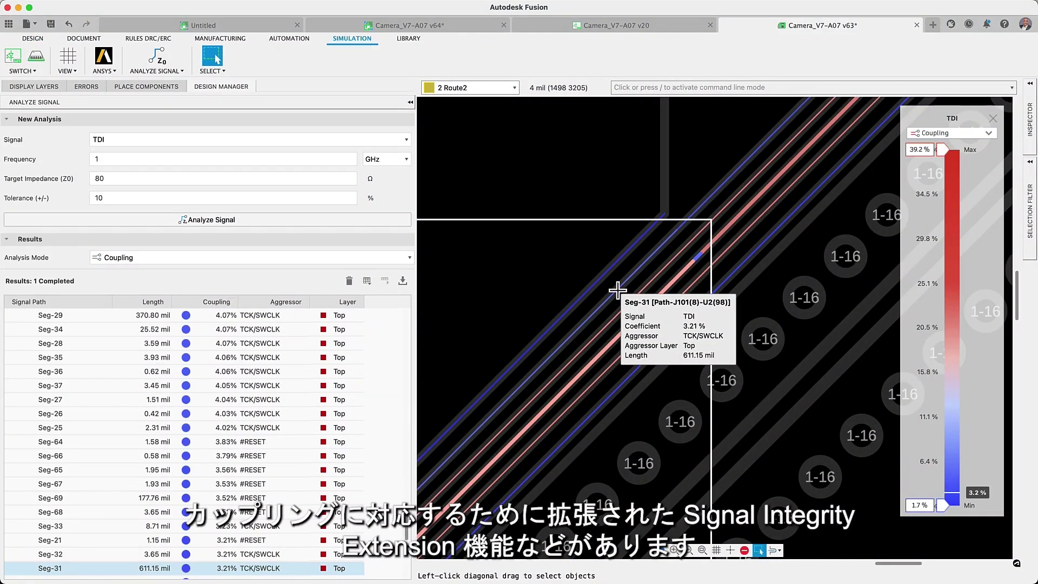
pyautogui.scroll(-5, 615, 308)
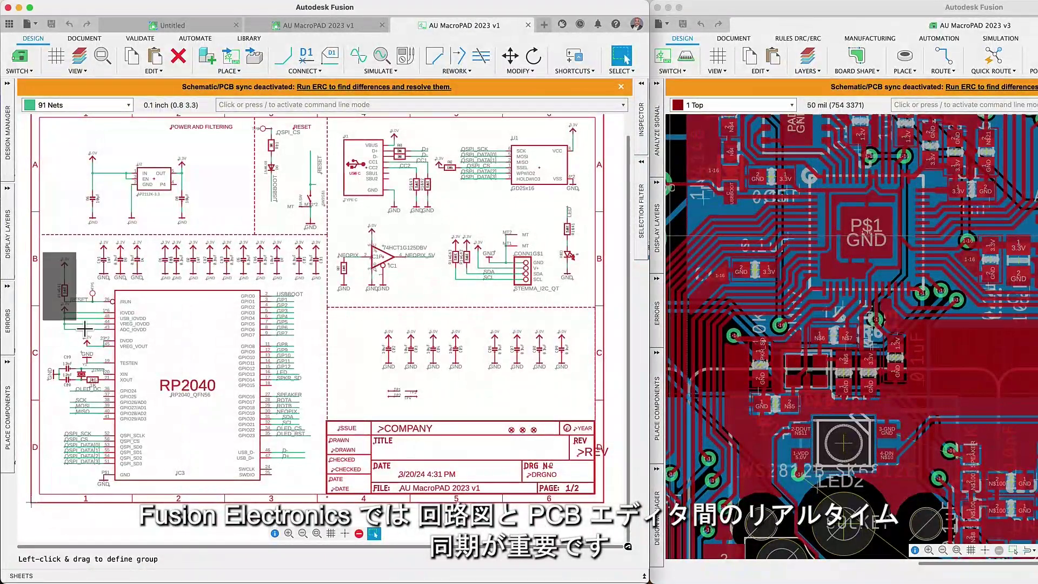
# Group-select the RP2040 block and USB-to-STEMMA circuits, then run the electrical rule check.
pyautogui.moveTo(85, 327); pyautogui.dragTo(314, 486)
pyautogui.moveTo(340, 127); pyautogui.dragTo(577, 291)
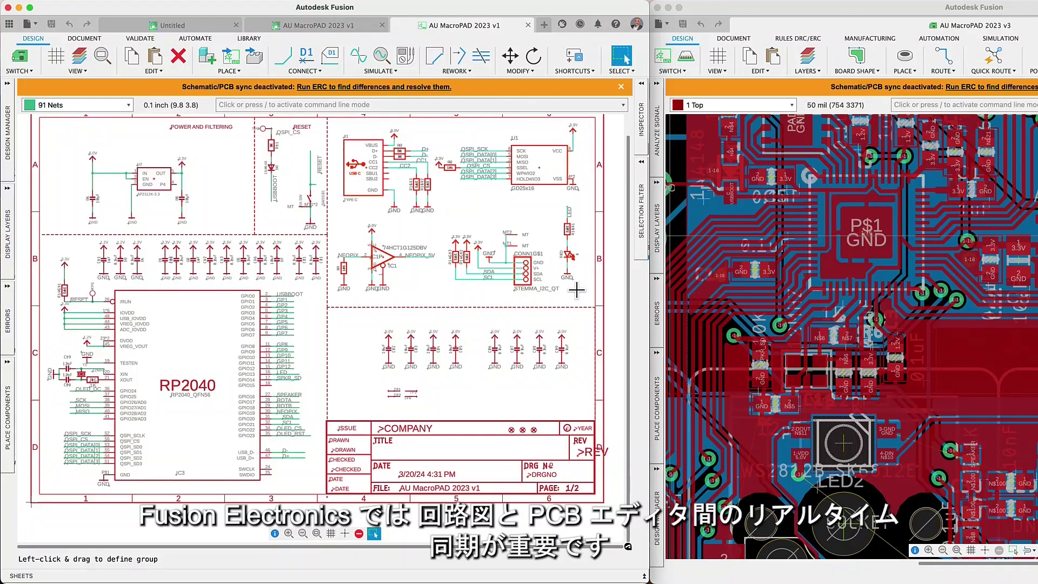
pyautogui.click(413, 88)
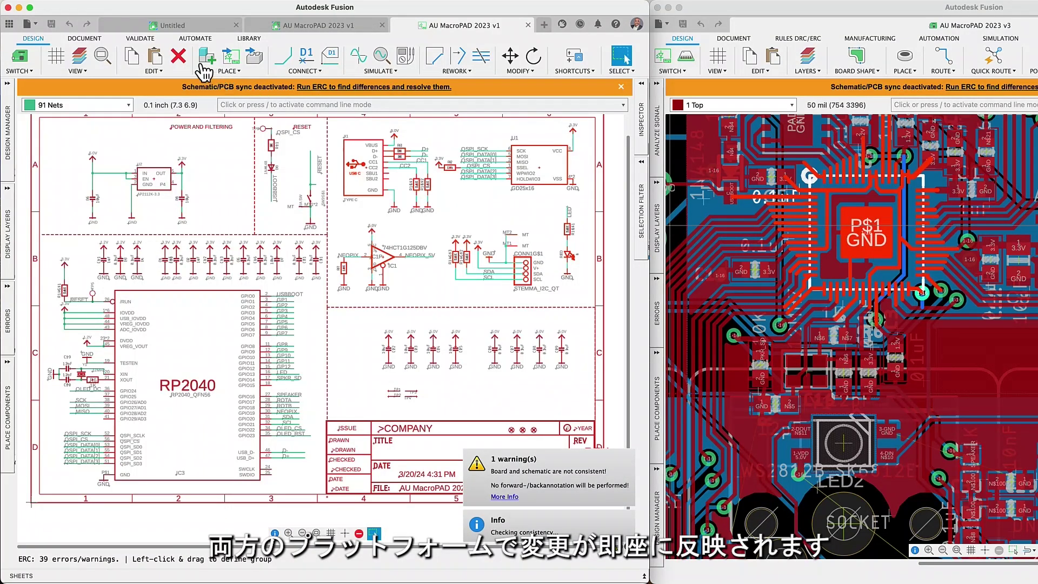
# Review the differences in the Synchronizer and synchronize the schematic with the board.
pyautogui.click(140, 38)
pyautogui.click(131, 57)
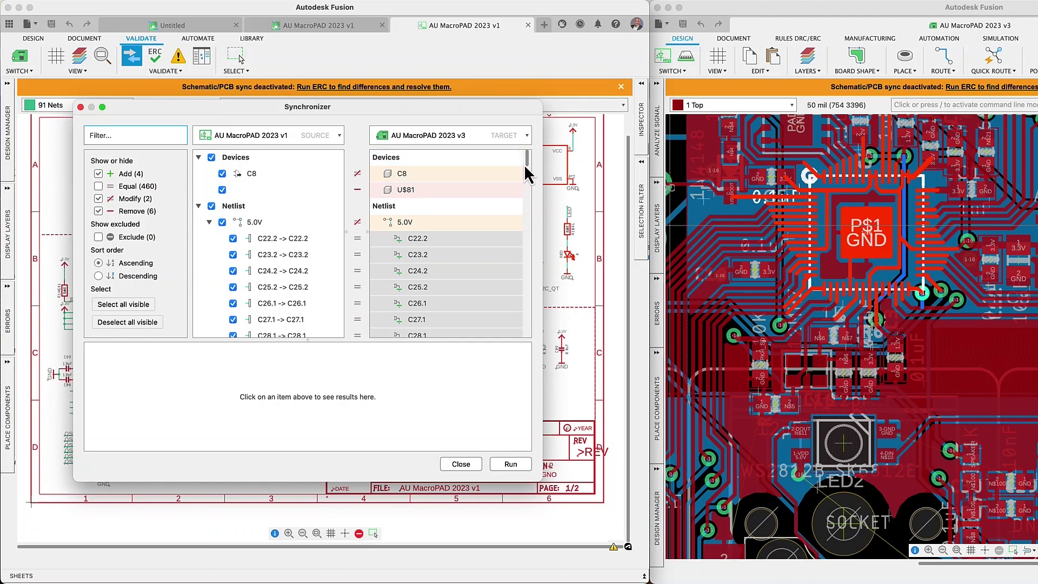
pyautogui.moveTo(527, 169); pyautogui.dragTo(524, 216)
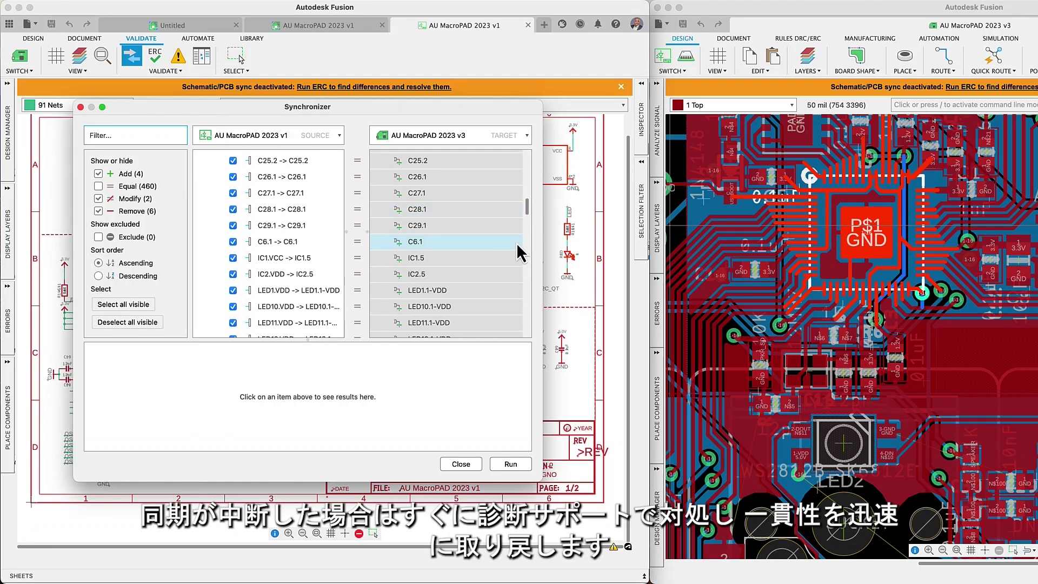
pyautogui.click(501, 466)
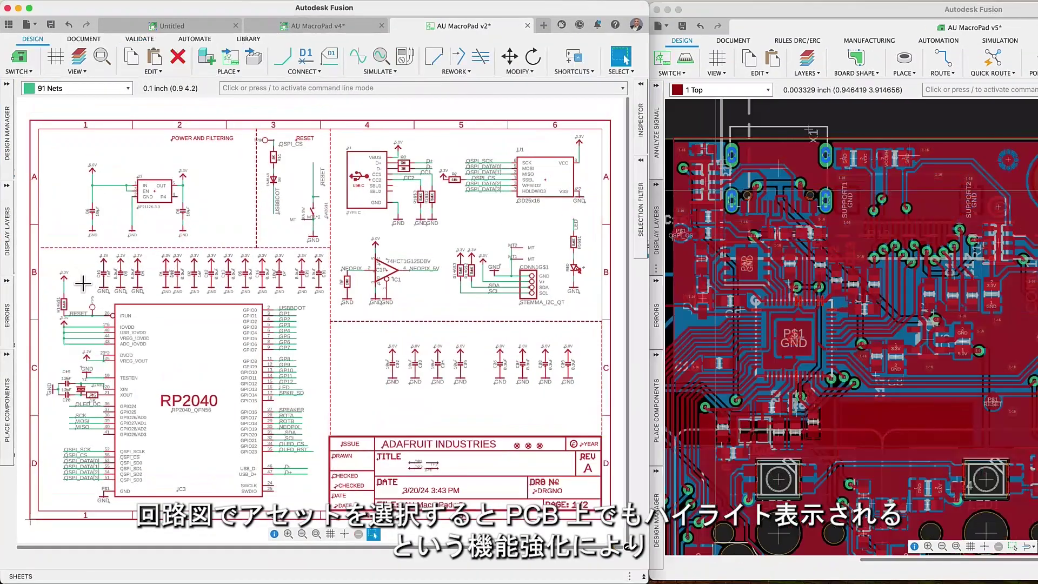
# Cross-highlight RP2040, U2 and the USB connector, then box-select the USB, flash and NeoPixel circuits.
pyautogui.click(113, 307)
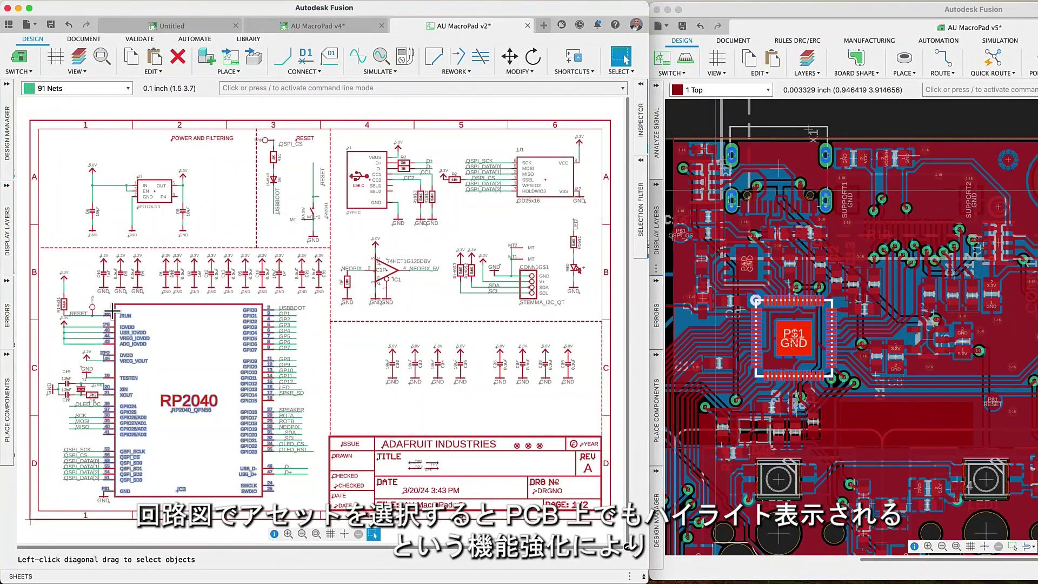
pyautogui.click(160, 204)
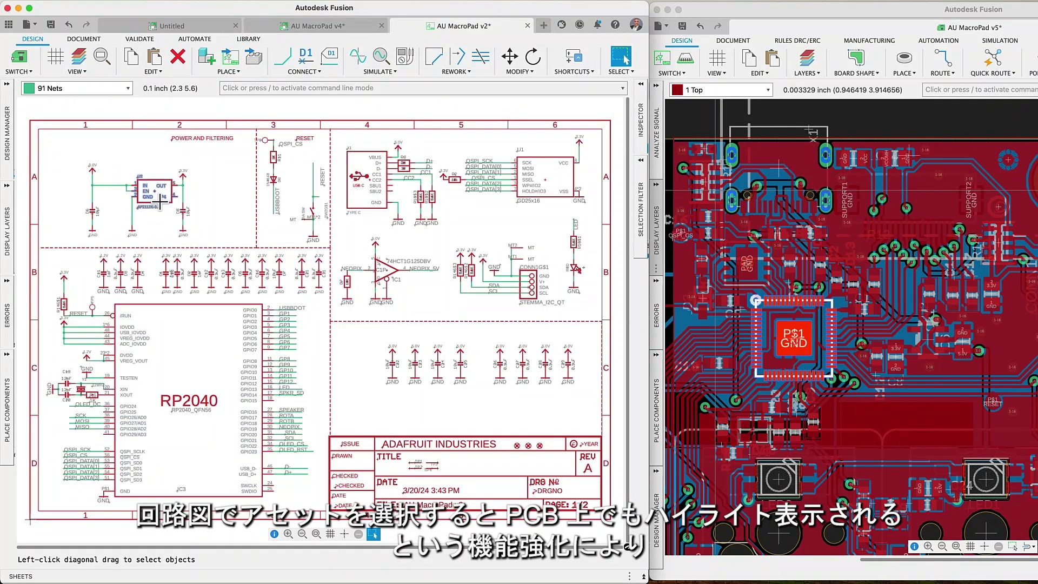
pyautogui.click(363, 207)
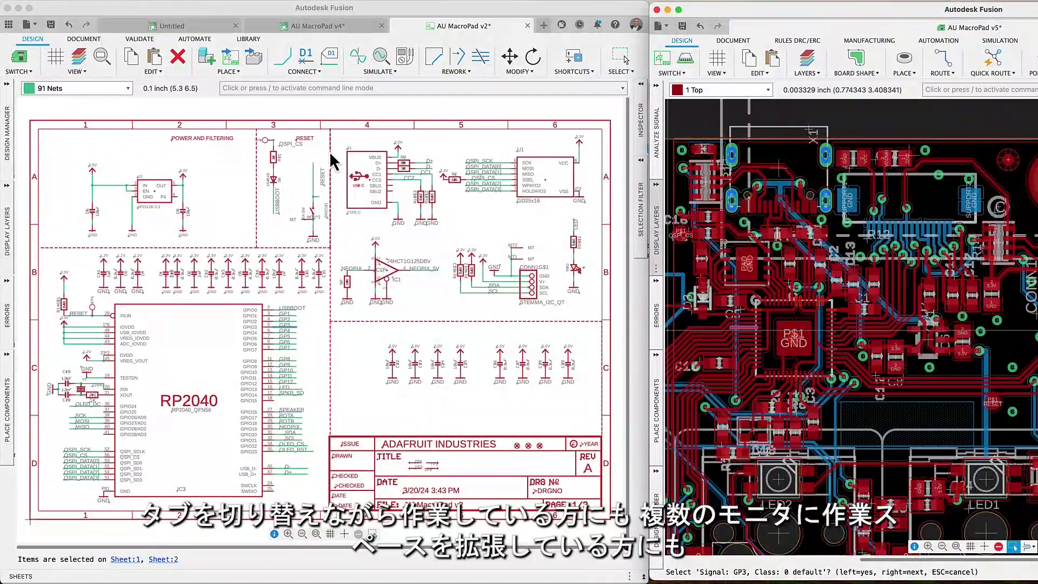
pyautogui.click(336, 144)
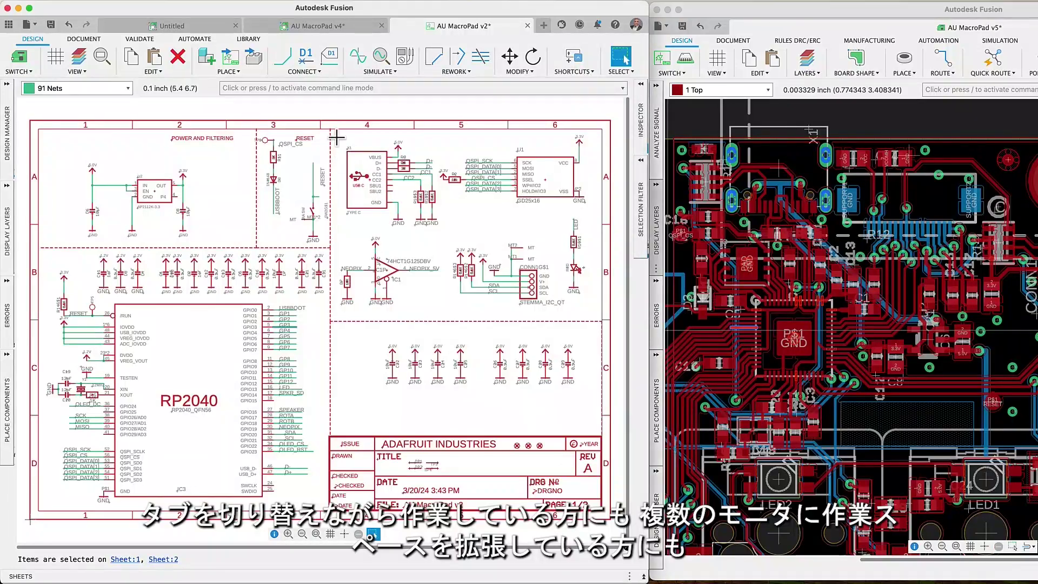
pyautogui.moveTo(349, 235); pyautogui.dragTo(583, 312)
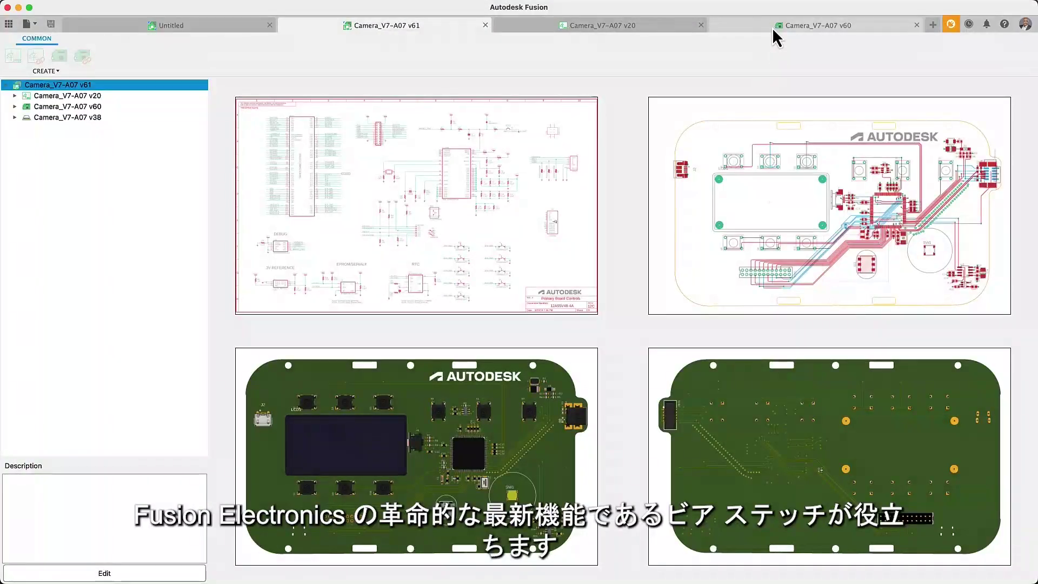
# On the Camera_V7-A07 v60 board, stitch GND vias across the entire board.
pyautogui.click(776, 32)
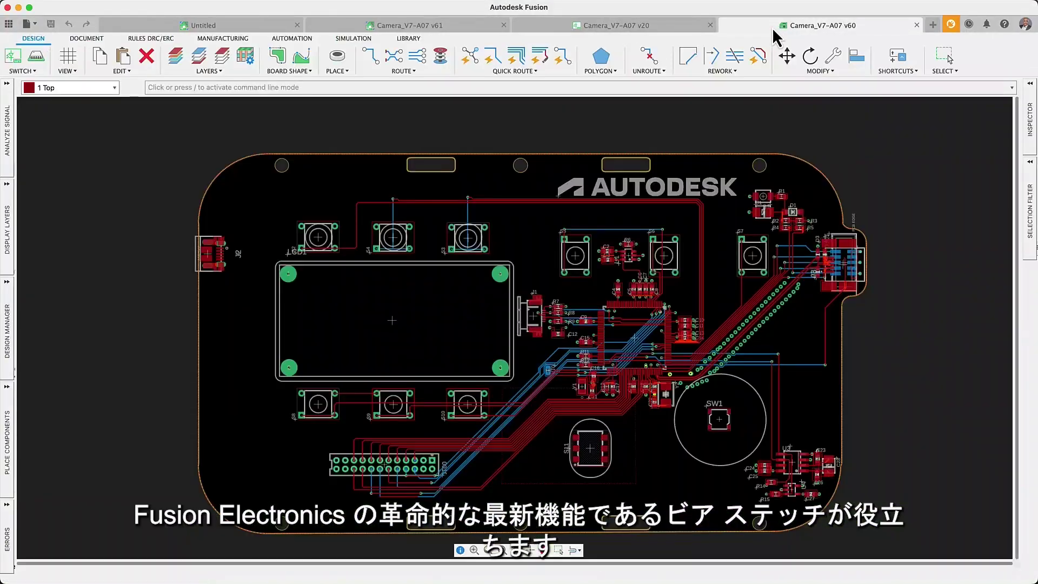
pyautogui.click(410, 73)
pyautogui.click(407, 130)
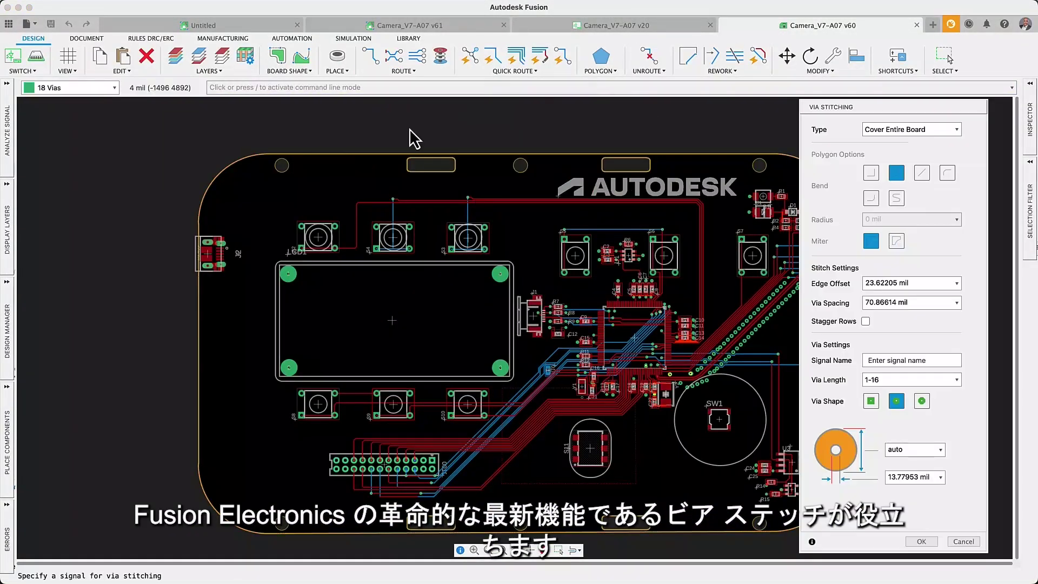
pyautogui.click(884, 372)
pyautogui.write('GND')
pyautogui.click(922, 542)
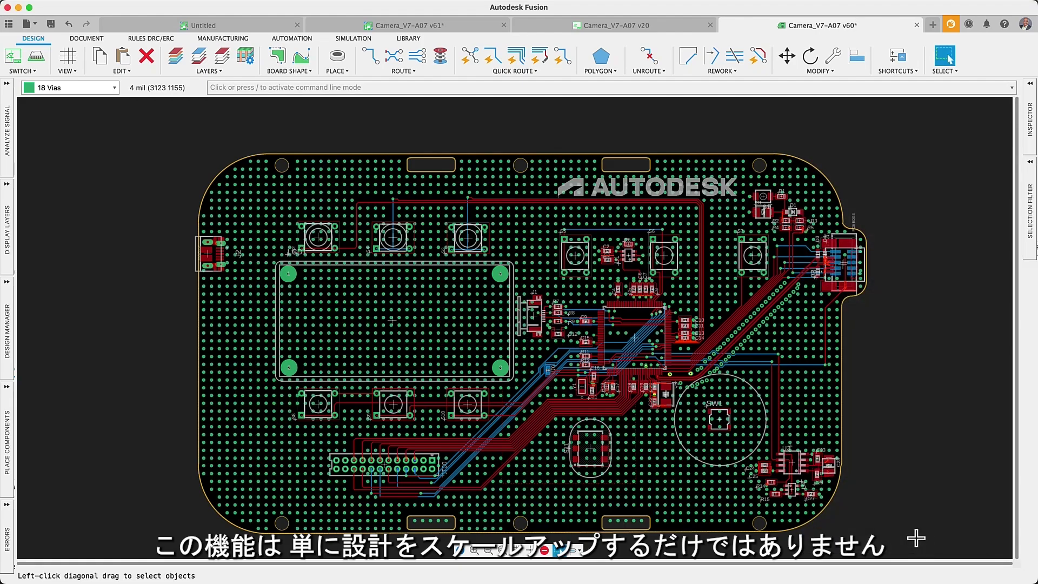
# Move switch S3 to a new spot further right and fit the whole board in view.
pyautogui.scroll(5, 473, 246)
pyautogui.moveTo(451, 218); pyautogui.dragTo(528, 215)
pyautogui.click(569, 215)
pyautogui.click(564, 213)
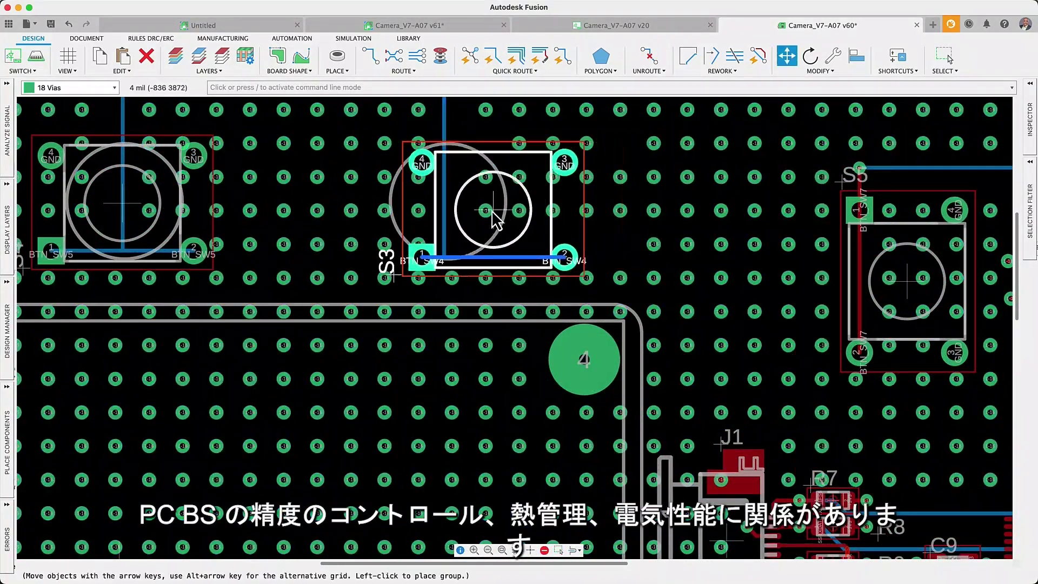
pyautogui.click(446, 228)
pyautogui.press('Escape')
pyautogui.click(503, 550)
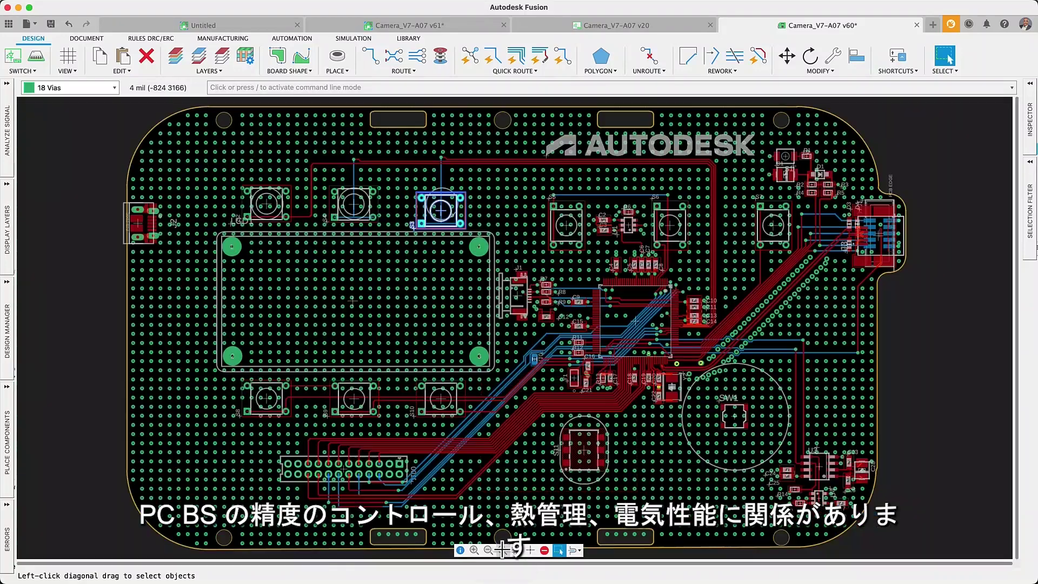
pyautogui.click(147, 56)
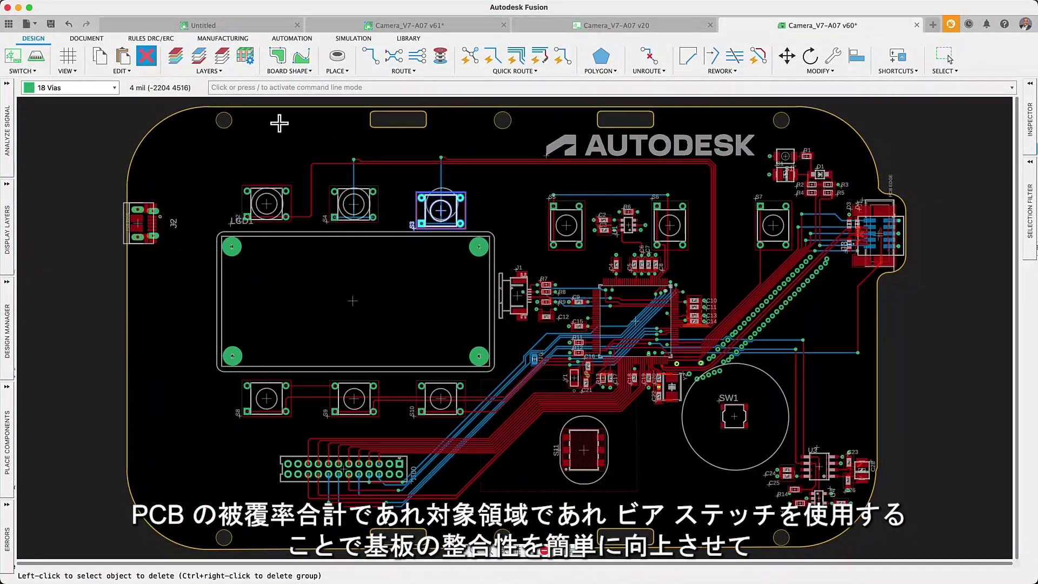
# Set up a new polygon-shaped via stitching with signal name AGND.
pyautogui.click(404, 72)
pyautogui.click(414, 132)
pyautogui.click(961, 130)
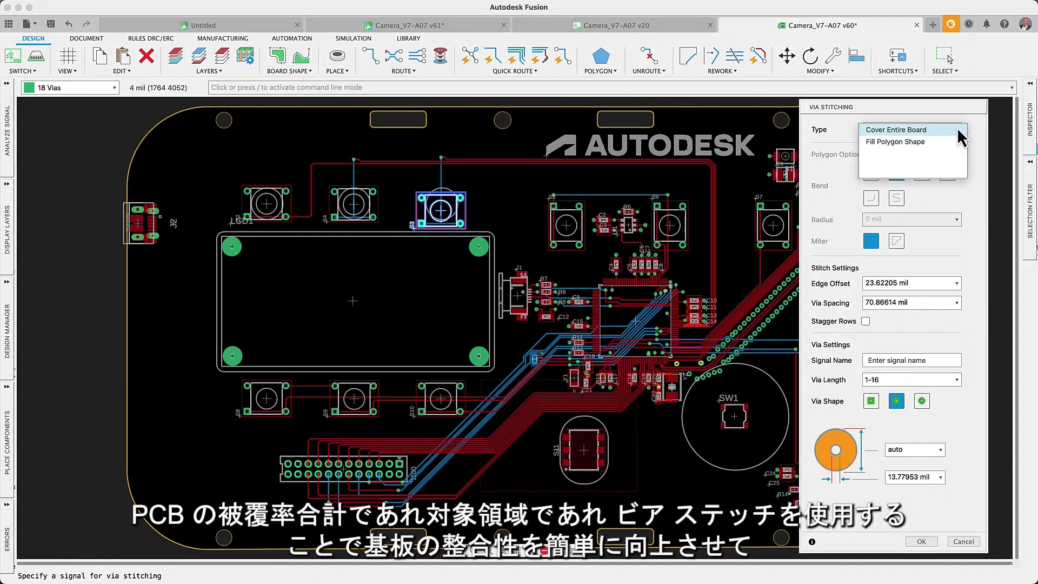
pyautogui.click(941, 142)
pyautogui.click(903, 360)
pyautogui.write('AG')
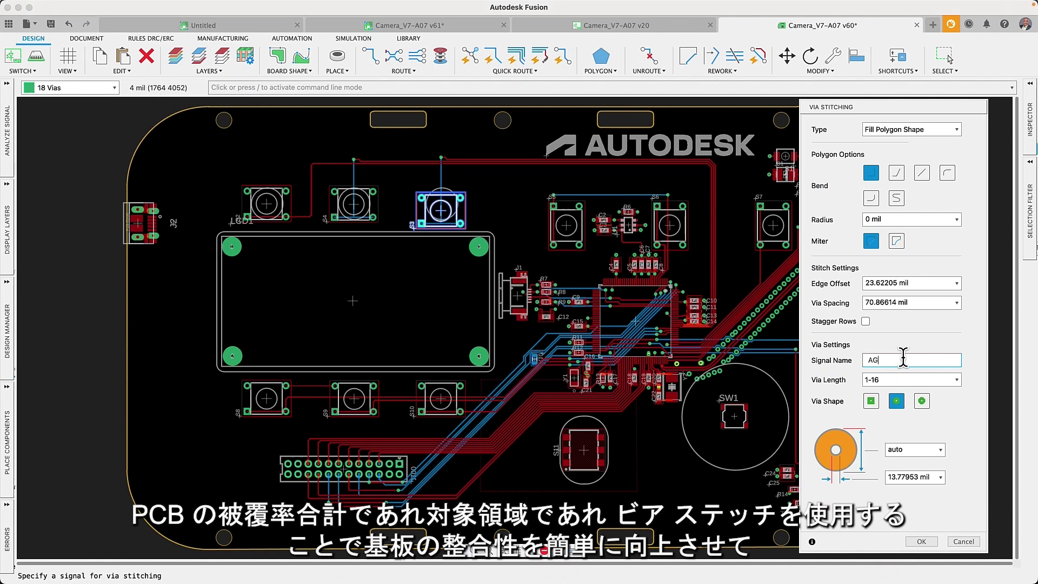
pyautogui.write('ND')
# Draw a rectangular area on the left of the board and fill it with AGND vias.
pyautogui.click(191, 146)
pyautogui.click(508, 505)
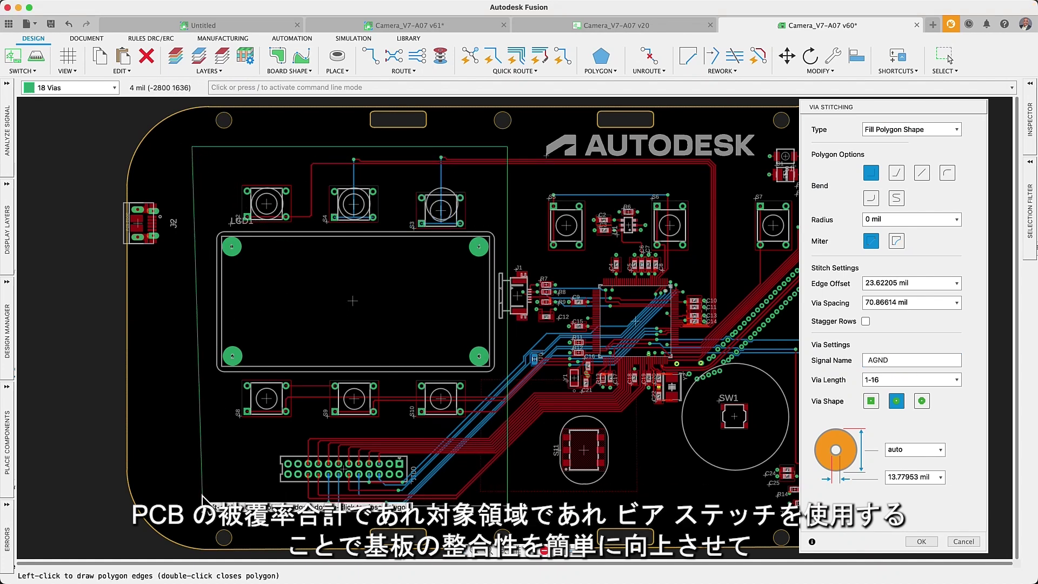
pyautogui.doubleClick(185, 503)
pyautogui.click(921, 541)
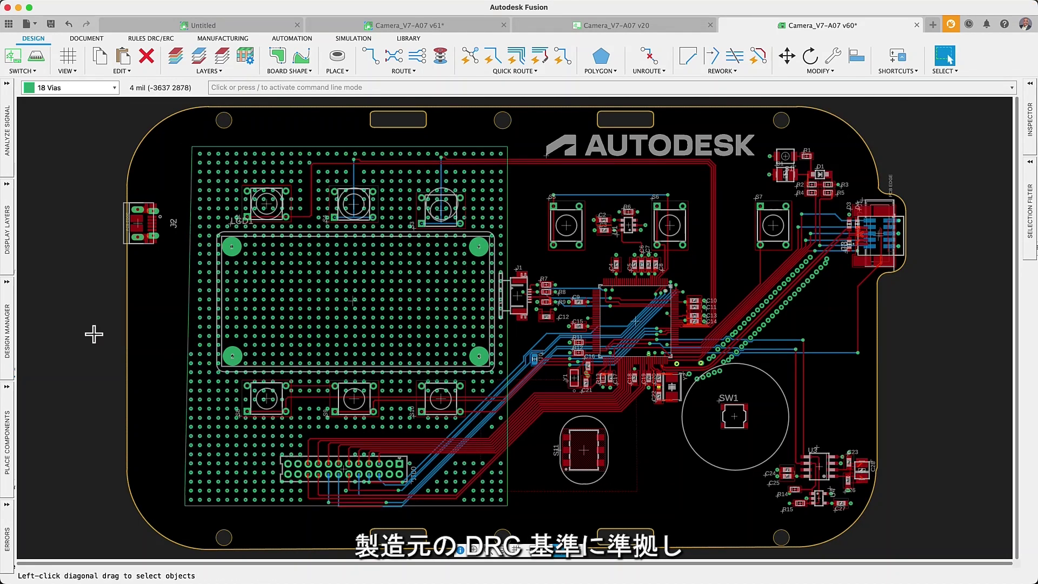
# Select the AGND Top-Bottom stitching item in the design manager and fit the board in view.
pyautogui.click(4, 327)
pyautogui.click(66, 385)
pyautogui.click(50, 473)
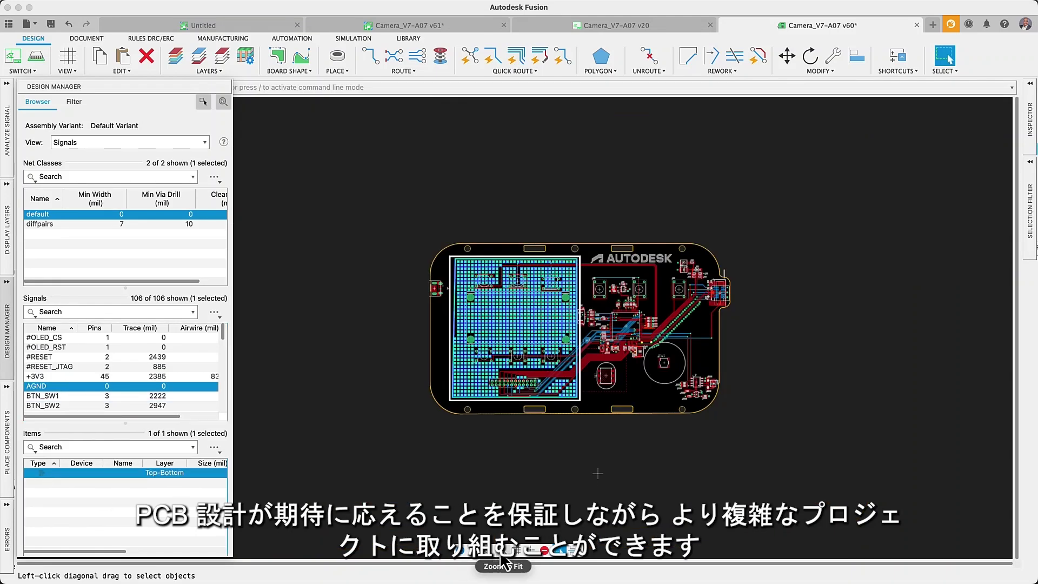
pyautogui.click(500, 554)
# Limit selection to Via Stitching objects and review their properties in the Inspector.
pyautogui.click(1031, 236)
pyautogui.scroll(-2, 839, 238)
pyautogui.click(839, 231)
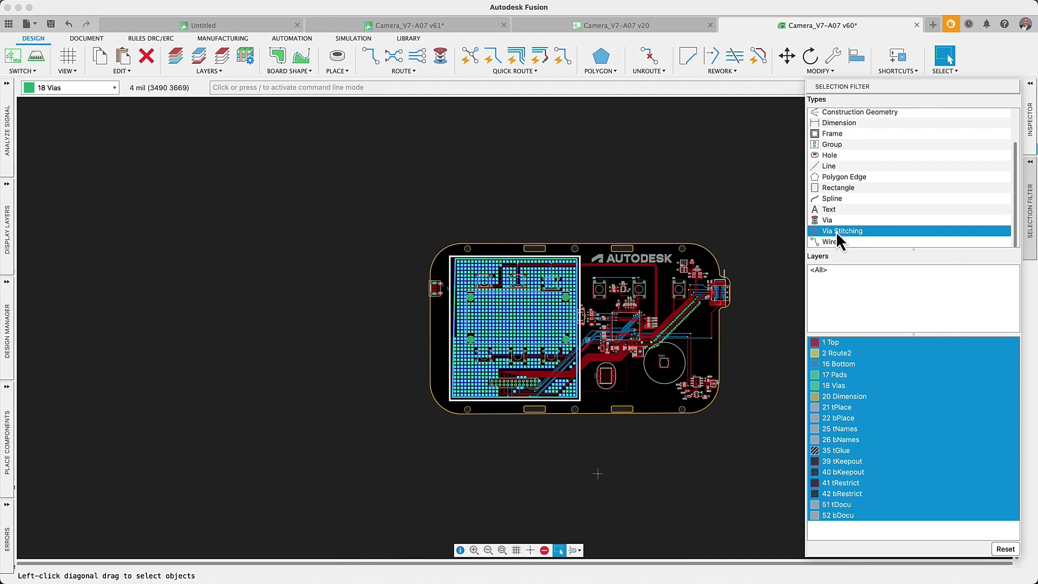
pyautogui.click(1030, 136)
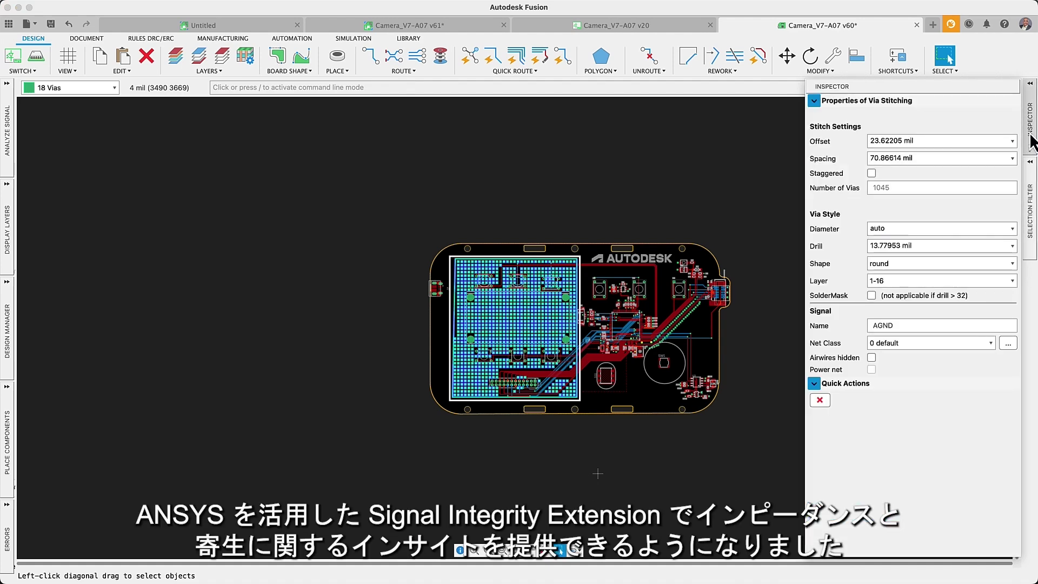
pyautogui.click(1031, 142)
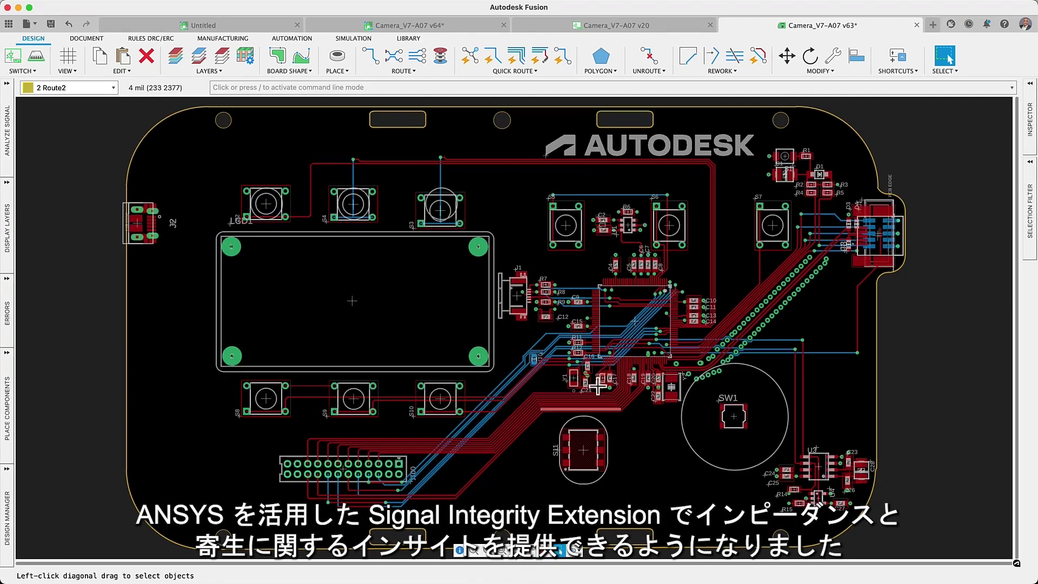
# Analyze the TDI signal with an 80 Ω target impedance.
pyautogui.scroll(3, 797, 268)
pyautogui.scroll(5, 797, 269)
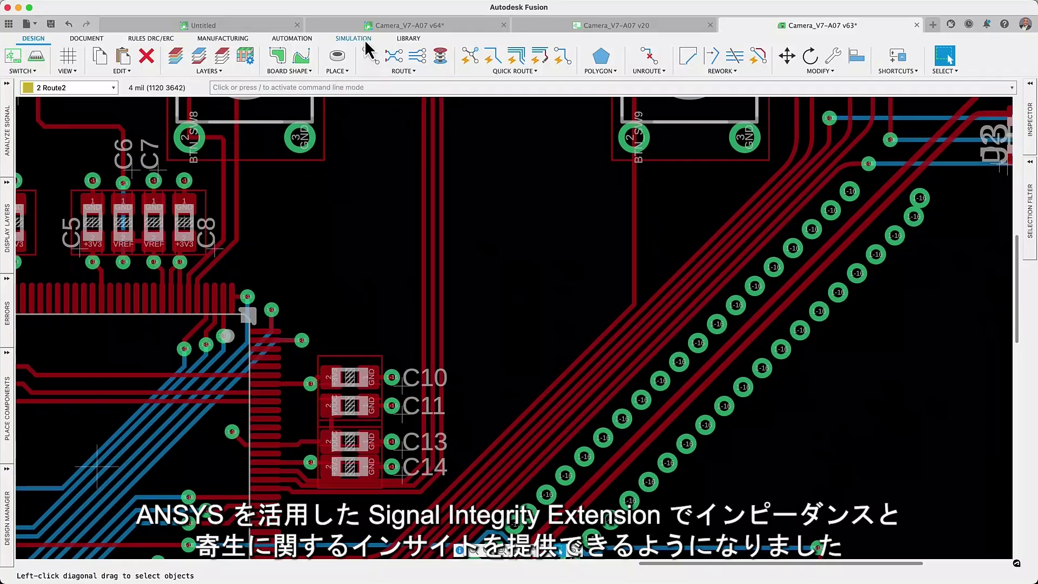
pyautogui.click(354, 39)
pyautogui.click(157, 57)
pyautogui.hscroll(5, 378, 260)
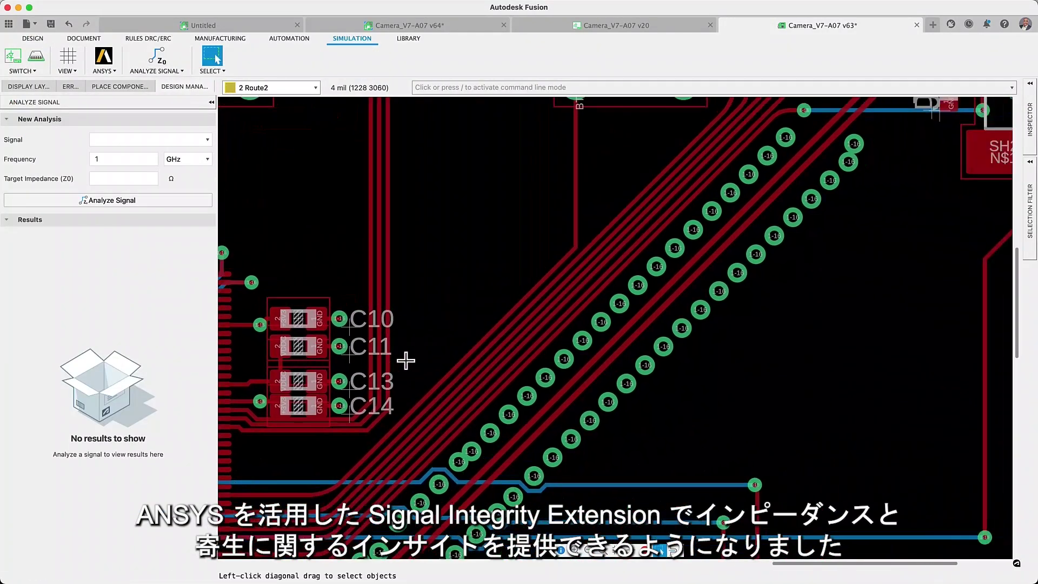
pyautogui.click(486, 370)
pyautogui.click(123, 179)
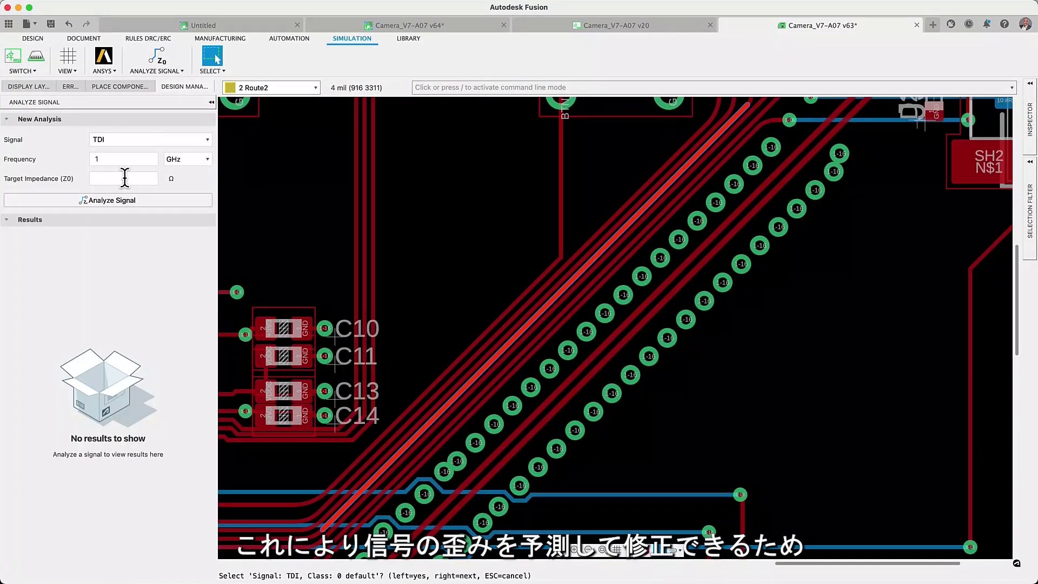
pyautogui.write('80')
pyautogui.click(130, 219)
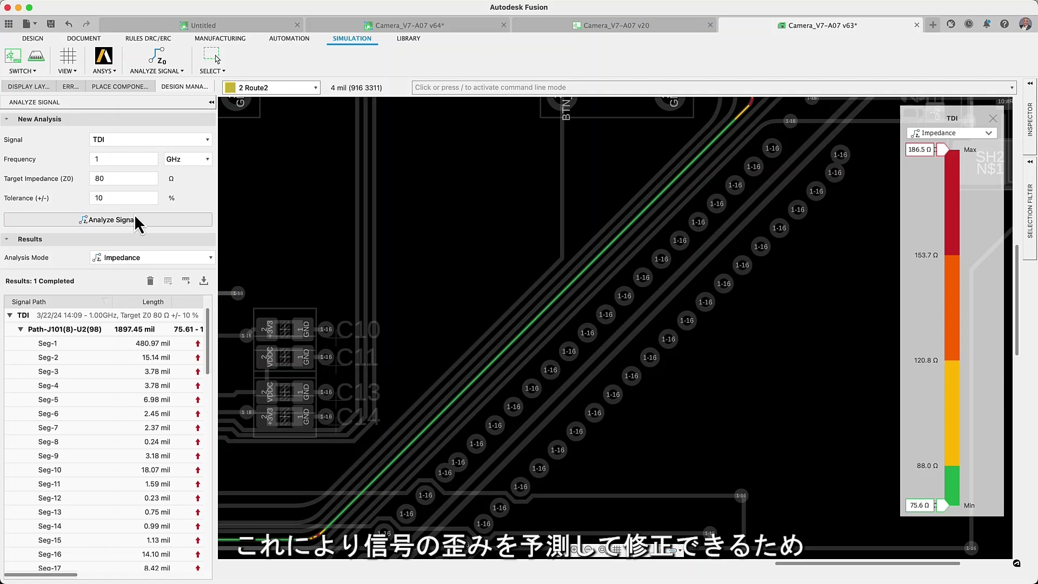
# Widen the results panel and switch the legend to Coupling results.
pyautogui.moveTo(215, 274); pyautogui.dragTo(415, 287)
pyautogui.hscroll(2, 207, 573)
pyautogui.hscroll(-2, 207, 581)
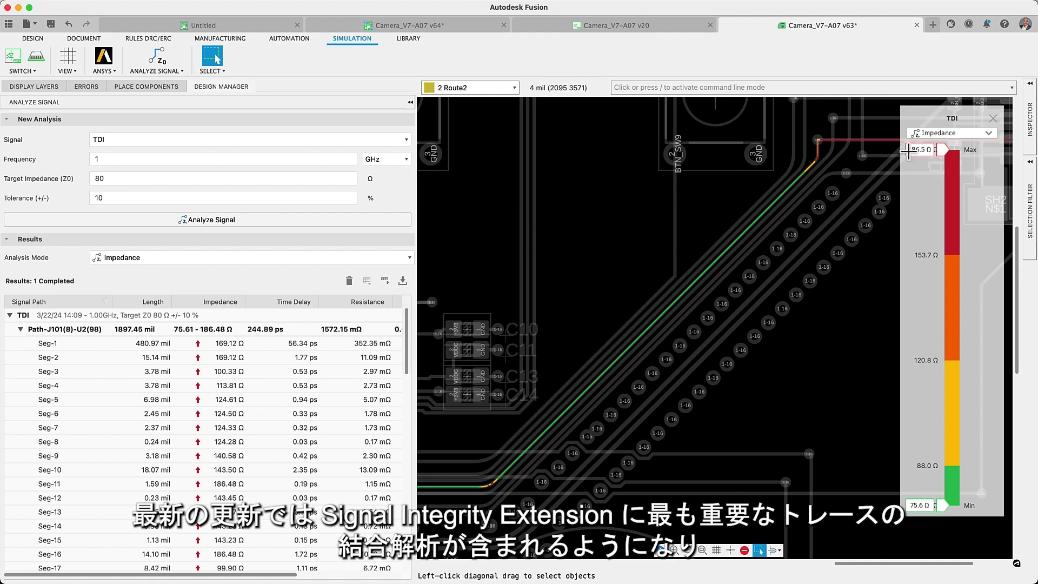
pyautogui.click(990, 133)
pyautogui.click(971, 160)
pyautogui.scroll(5, 677, 306)
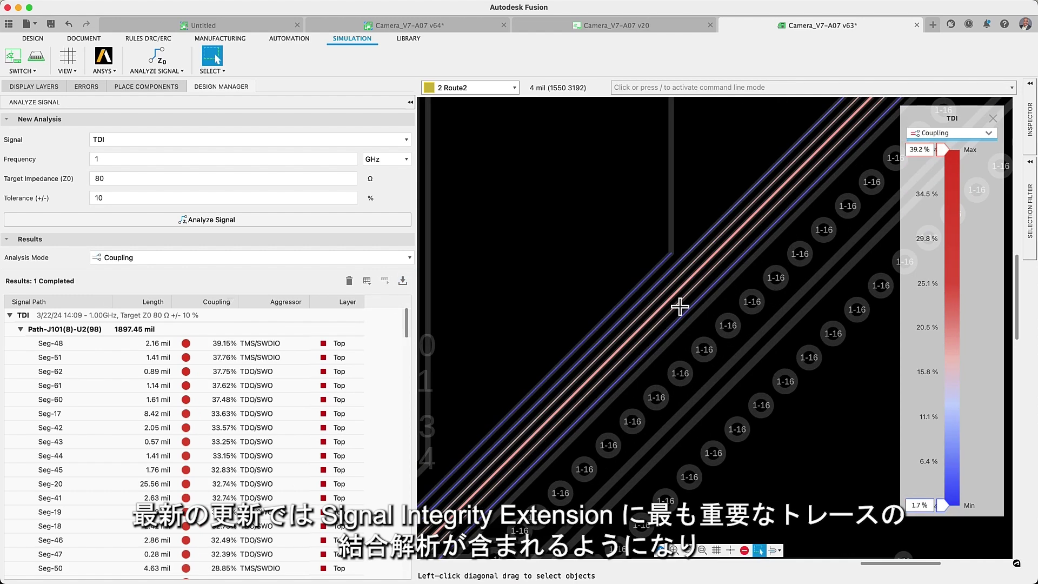
# Inspect Seg-31's coupling against TCK/SWCLK and hide traces with coupling below 20.3%.
pyautogui.click(665, 291)
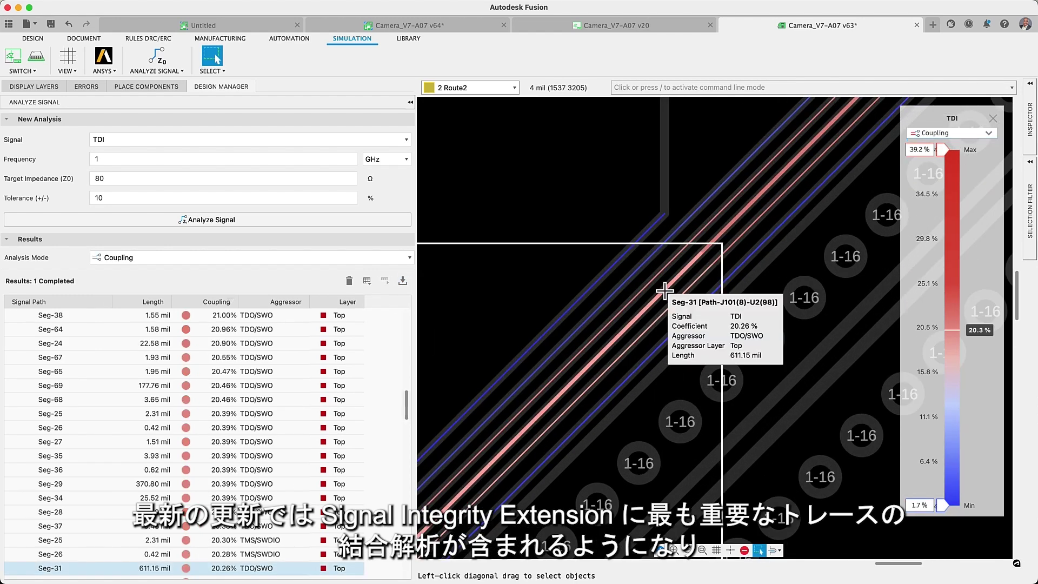
pyautogui.click(616, 293)
pyautogui.scroll(-5, 617, 303)
pyautogui.moveTo(941, 505); pyautogui.dragTo(951, 511)
# Clear the analysis overlay, confirm the layer settings and make 1 Top the active layer.
pyautogui.click(992, 112)
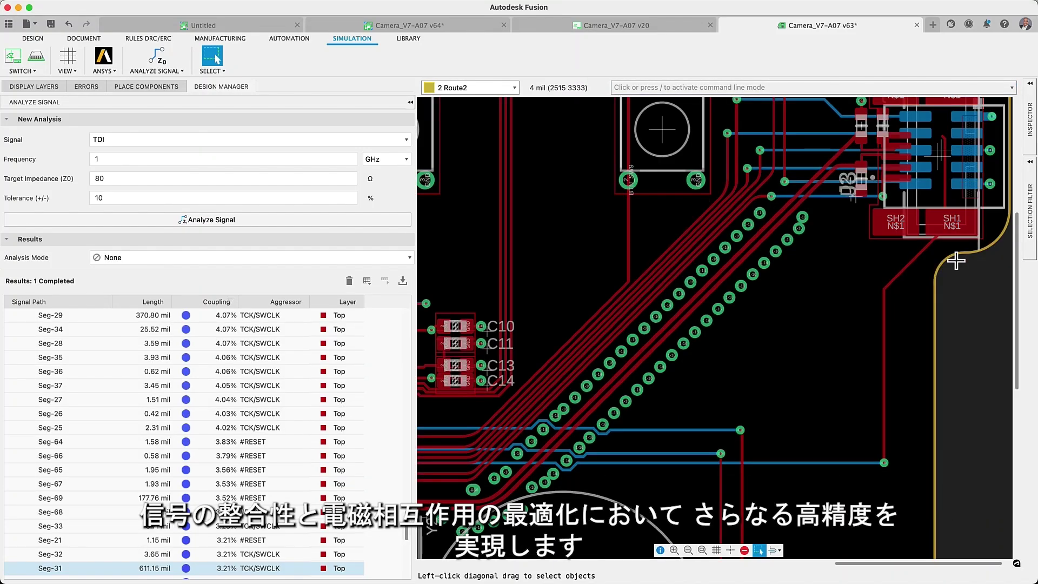
pyautogui.rightClick(930, 264)
pyautogui.click(919, 273)
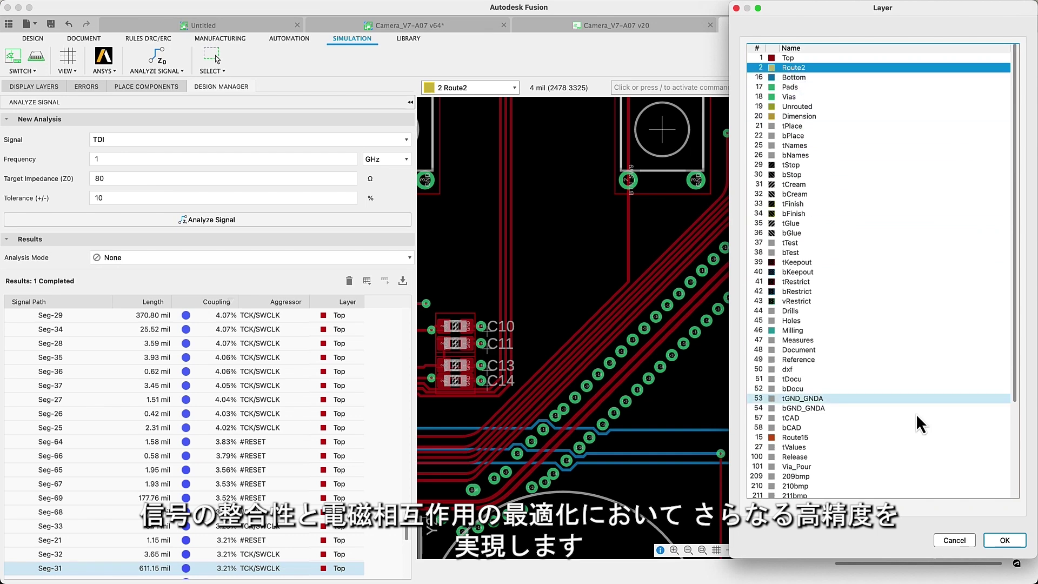
pyautogui.click(1005, 540)
pyautogui.click(514, 88)
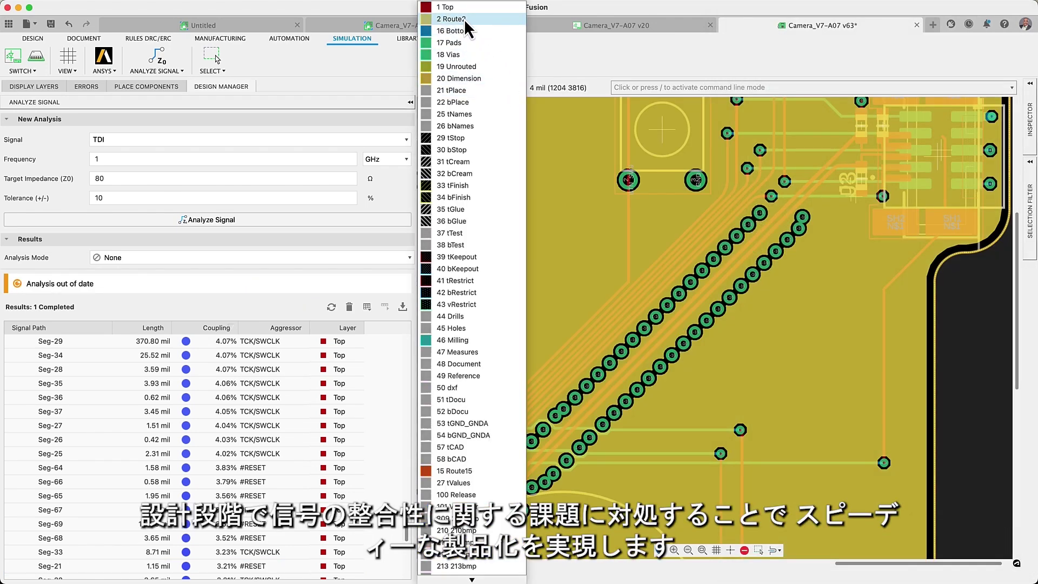
pyautogui.click(460, 9)
# Refresh the out-of-date impedance analysis, show coupling again and set routing to walk around violators.
pyautogui.click(332, 307)
pyautogui.scroll(3, 532, 368)
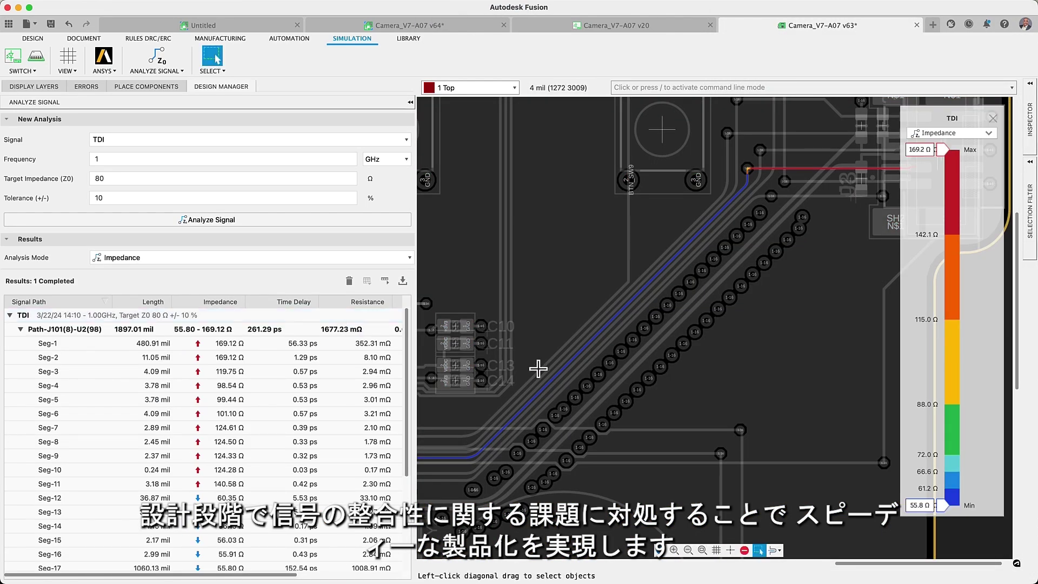
pyautogui.click(985, 139)
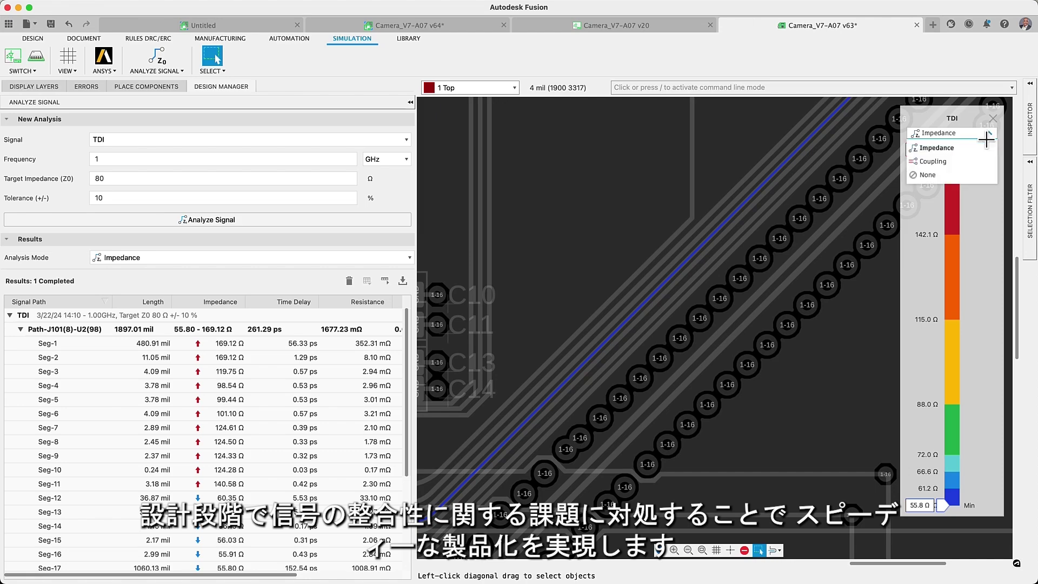
pyautogui.click(982, 158)
pyautogui.scroll(3, 696, 262)
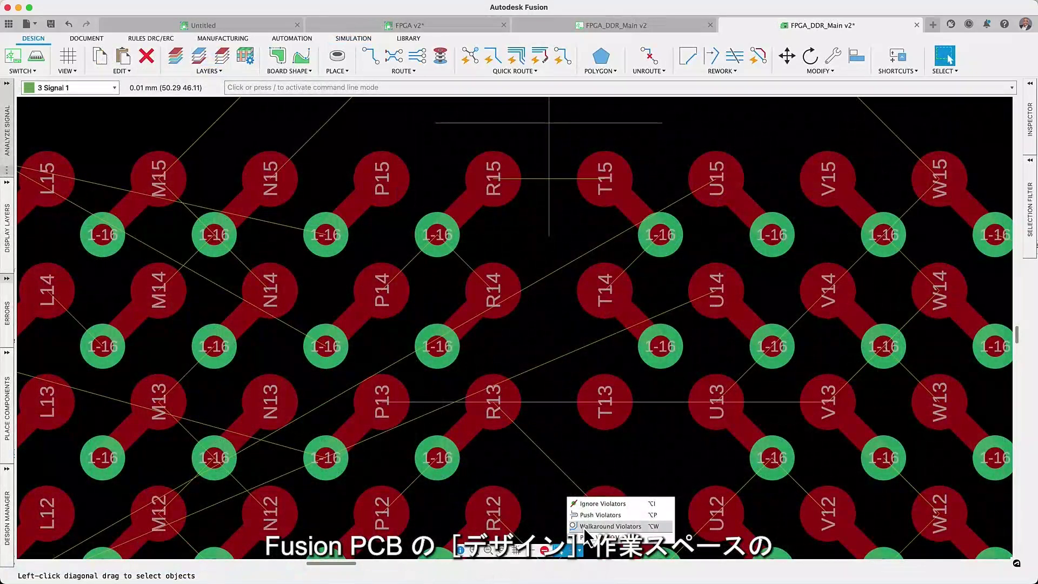
pyautogui.click(584, 526)
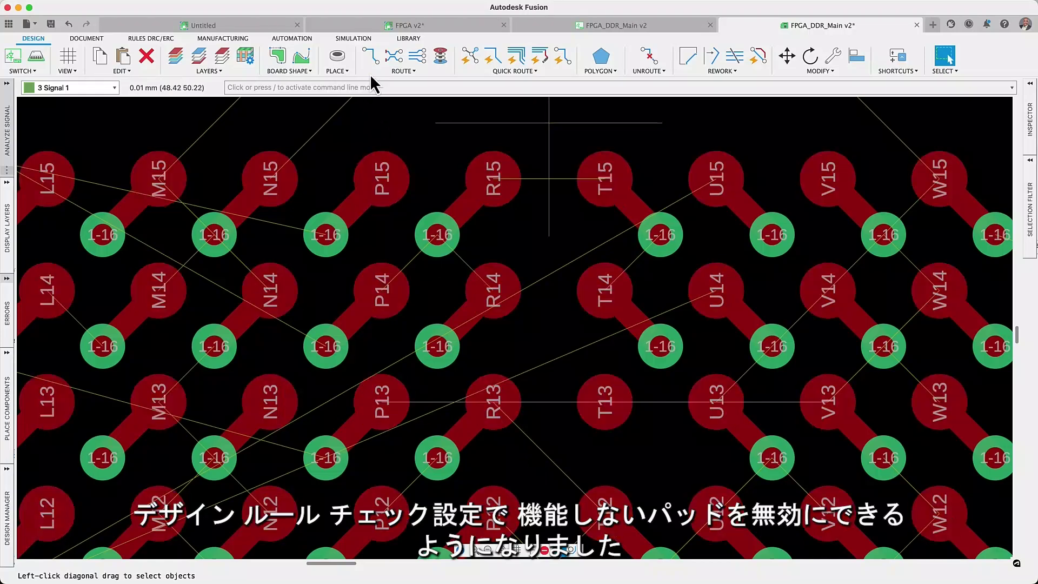
# Trial a manual trace on 3 Signal 1 from the U14 via around R13, then undo and cancel it.
pyautogui.click(372, 59)
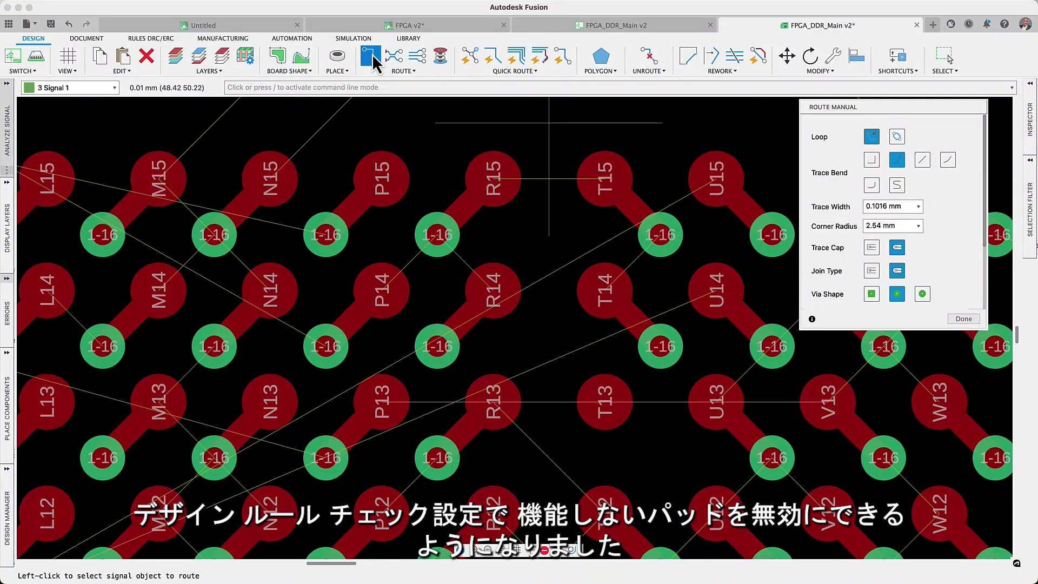
pyautogui.click(114, 88)
pyautogui.click(114, 87)
pyautogui.click(771, 345)
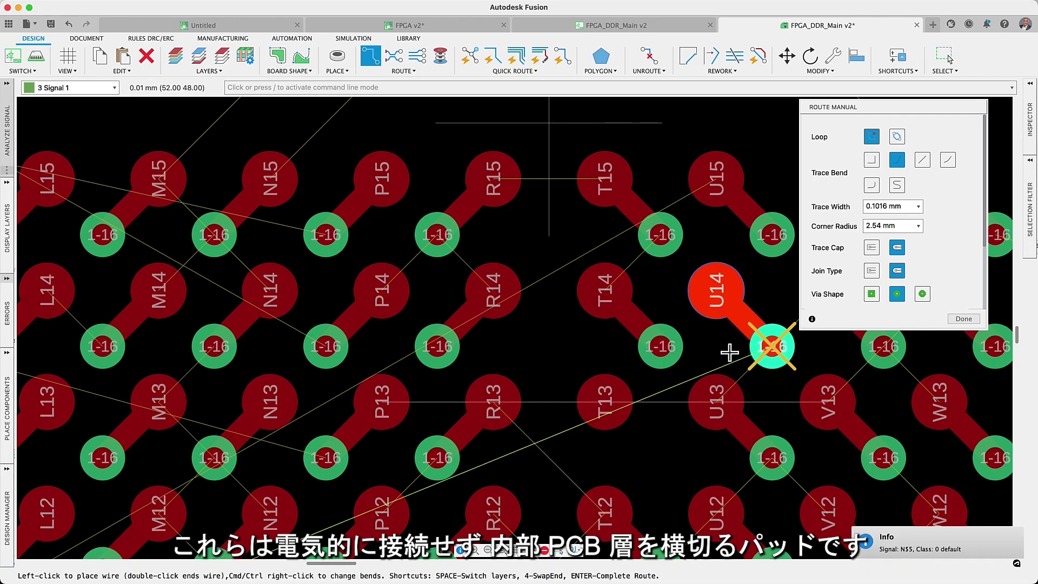
pyautogui.click(683, 378)
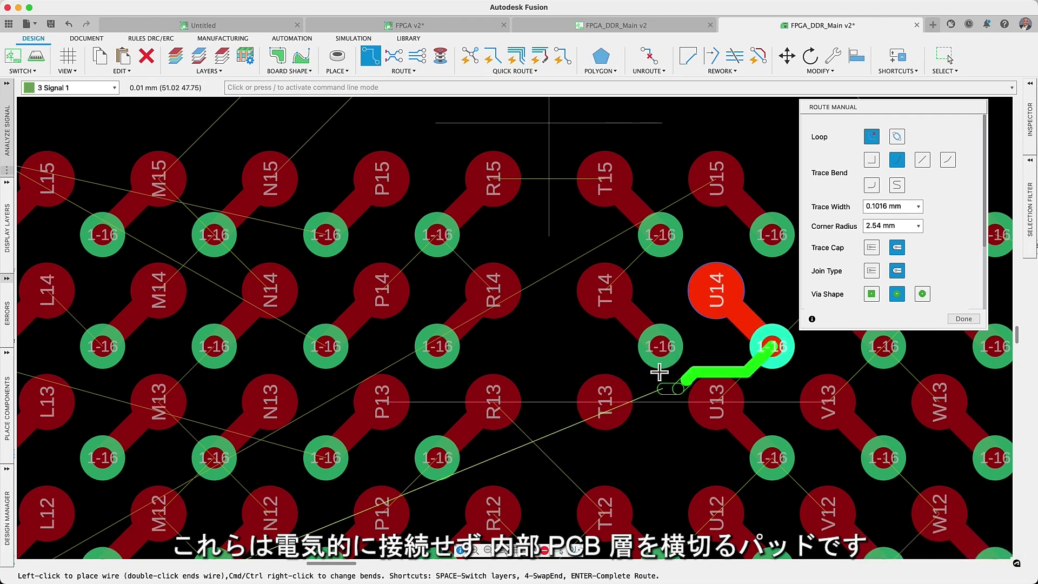
pyautogui.click(524, 372)
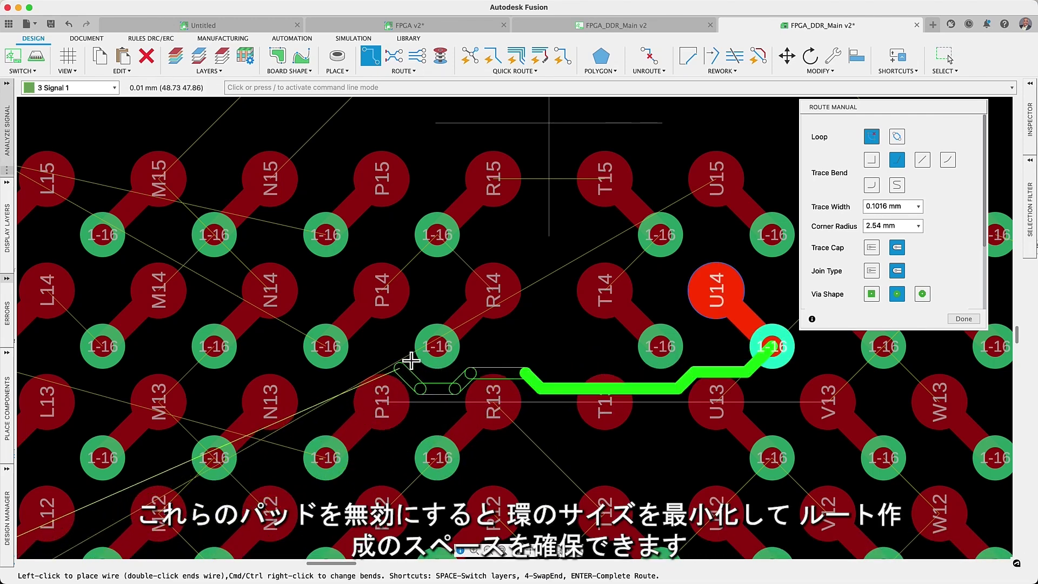
pyautogui.click(393, 346)
pyautogui.press('BackSpace')
pyautogui.press('BackSpace')
pyautogui.press('BackSpace')
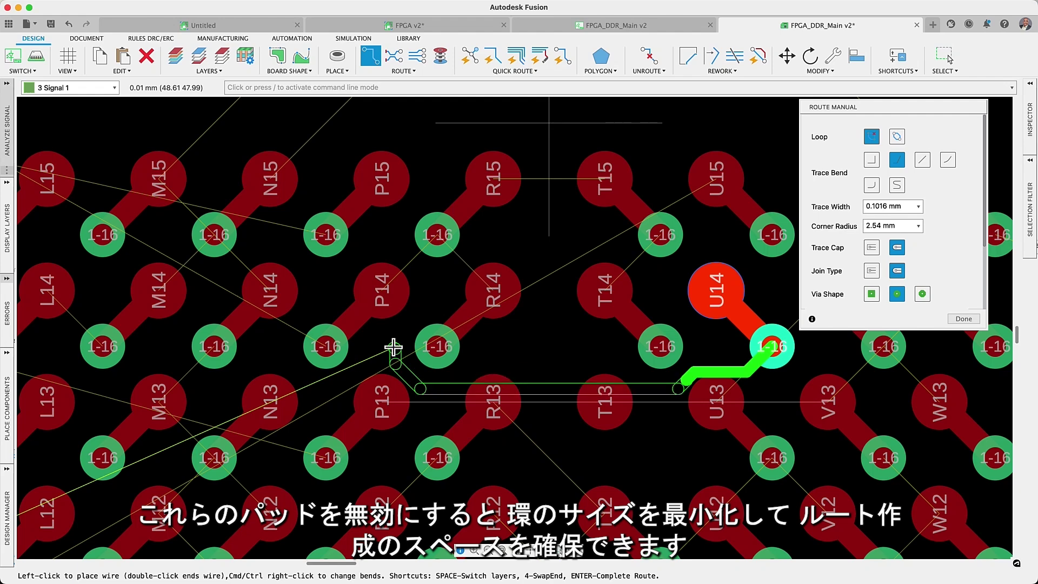
pyautogui.press('Escape')
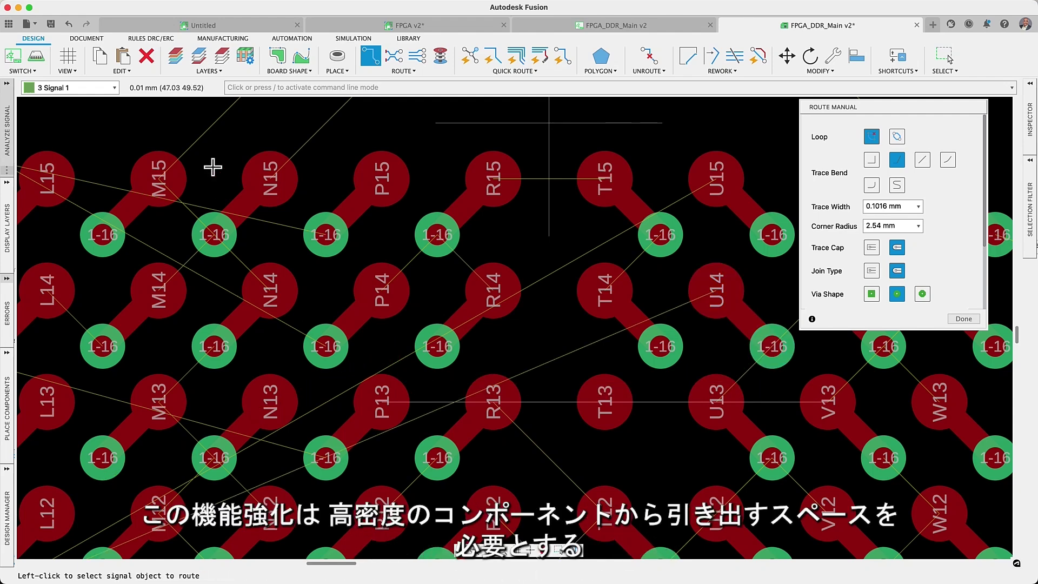
# Open the design rule settings on the Annular Ring tab.
pyautogui.click(152, 39)
pyautogui.click(121, 56)
pyautogui.click(304, 127)
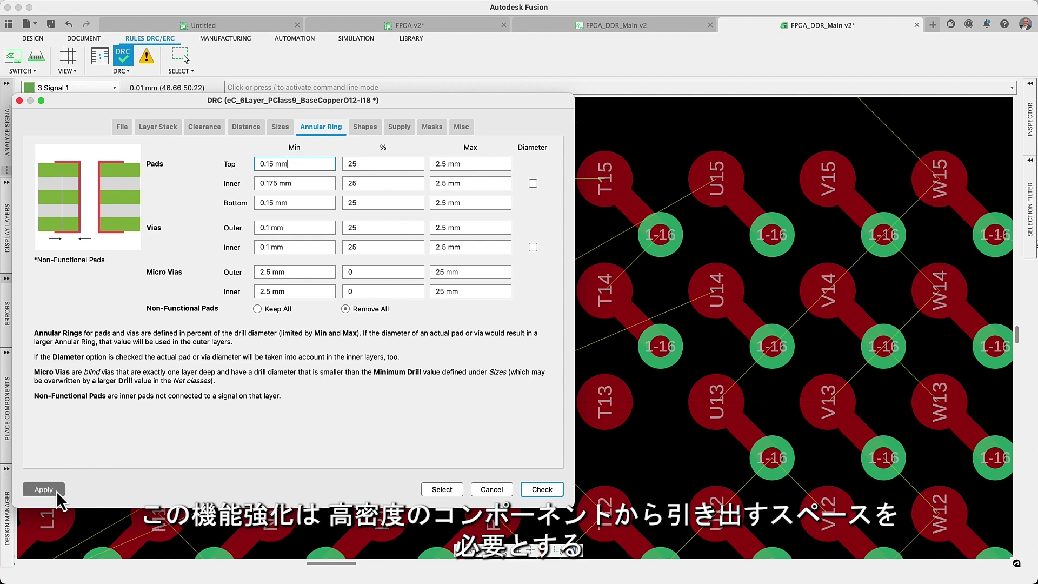
# Route a trace from the U14 via left to near P13, then reopen the Annular Ring rules.
pyautogui.click(493, 490)
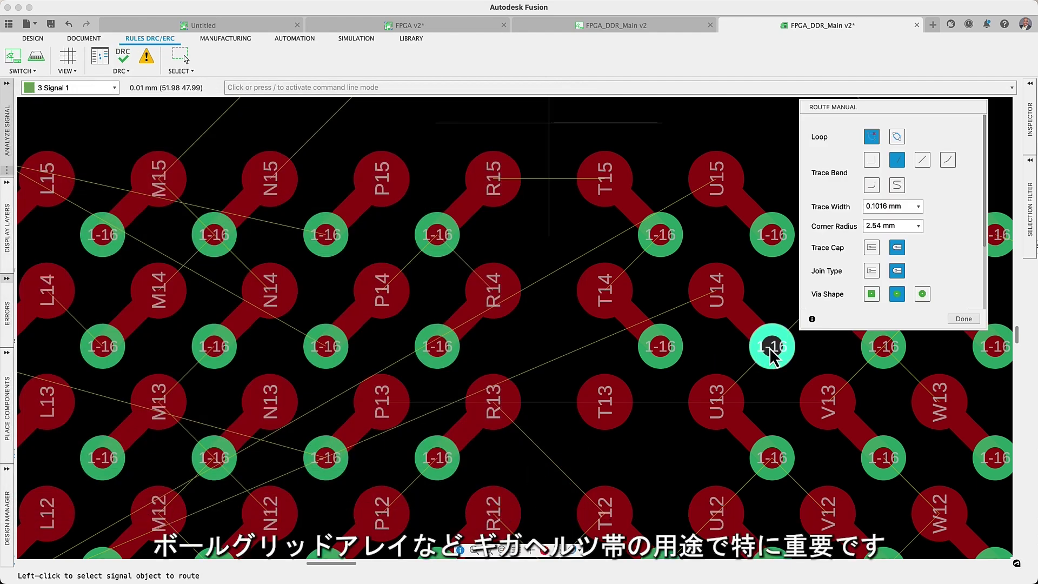
pyautogui.click(772, 352)
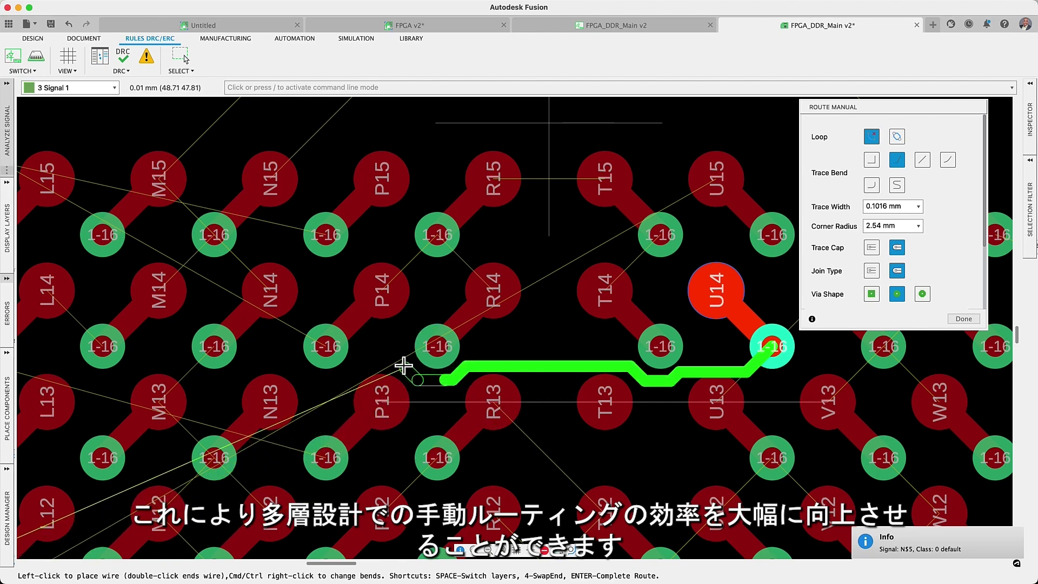
pyautogui.doubleClick(398, 355)
pyautogui.click(123, 57)
pyautogui.click(313, 127)
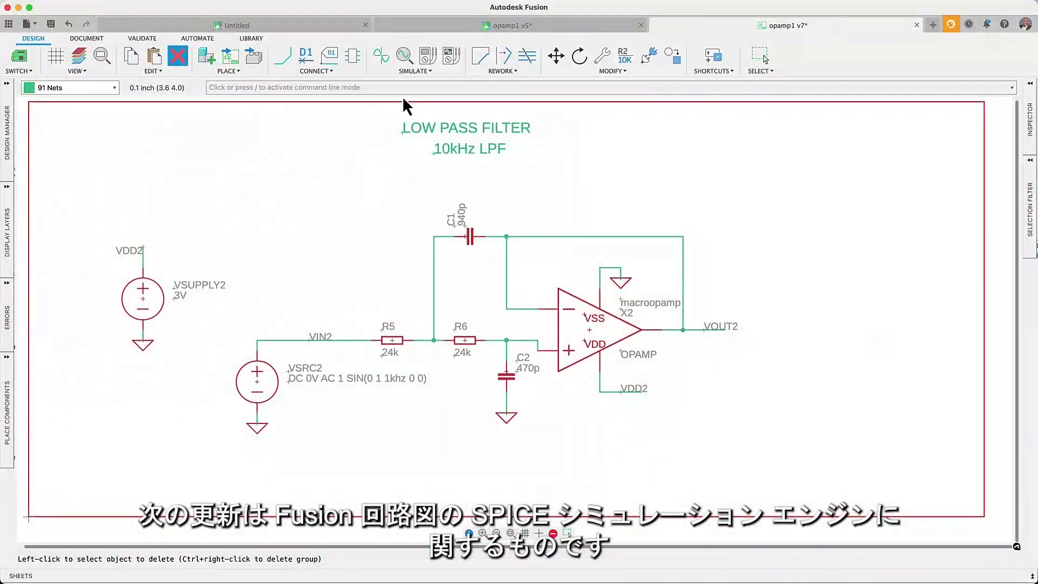
# Place V(VOUT2) voltage and Vp(VOUT2) phase probes on the VOUT2 net.
pyautogui.click(427, 56)
pyautogui.click(693, 330)
pyautogui.click(713, 380)
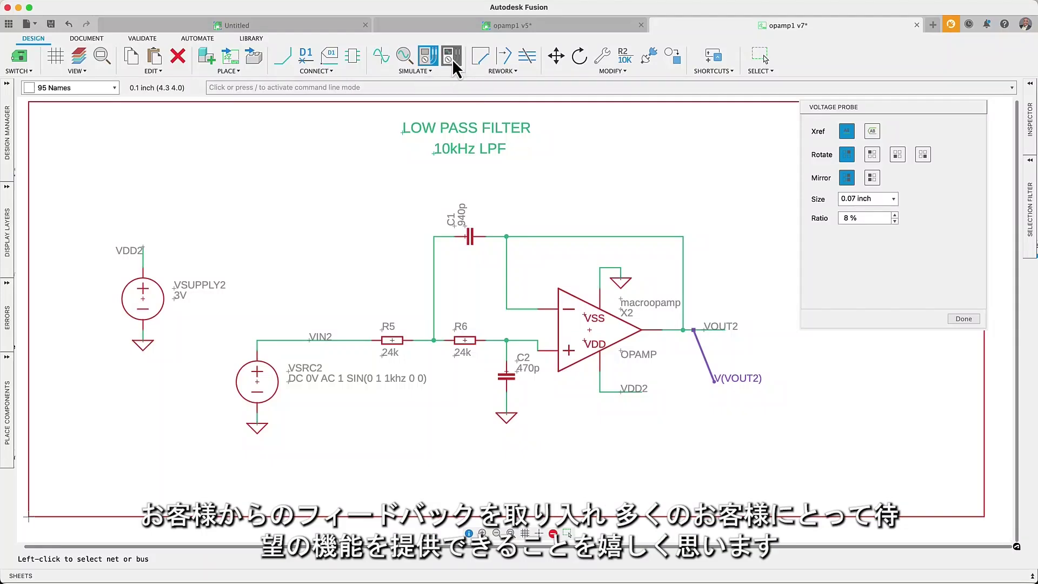
pyautogui.click(693, 328)
pyautogui.click(728, 358)
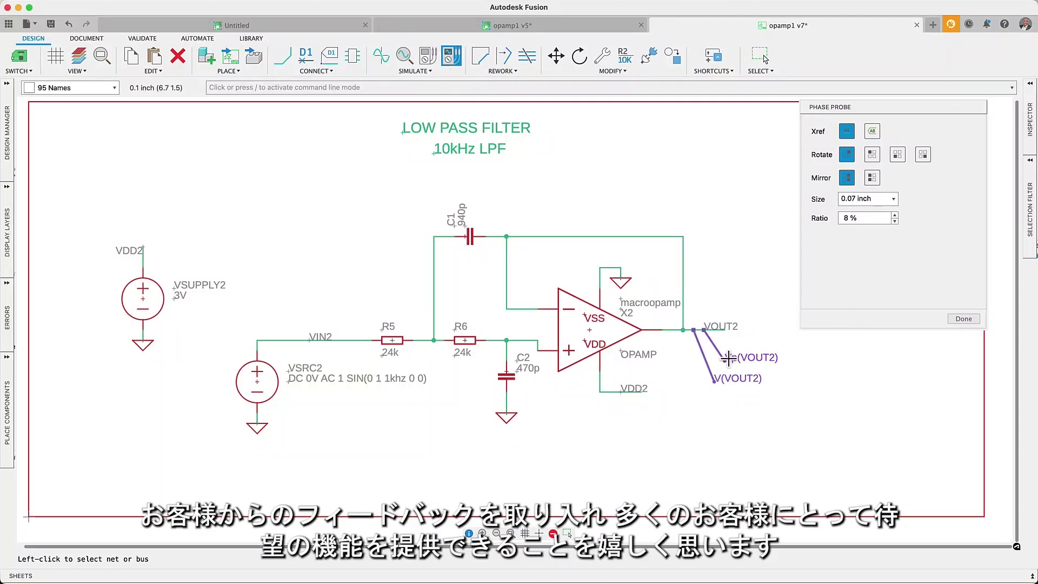
# Run the AC sweep simulation and export its results to a spreadsheet.
pyautogui.click(384, 59)
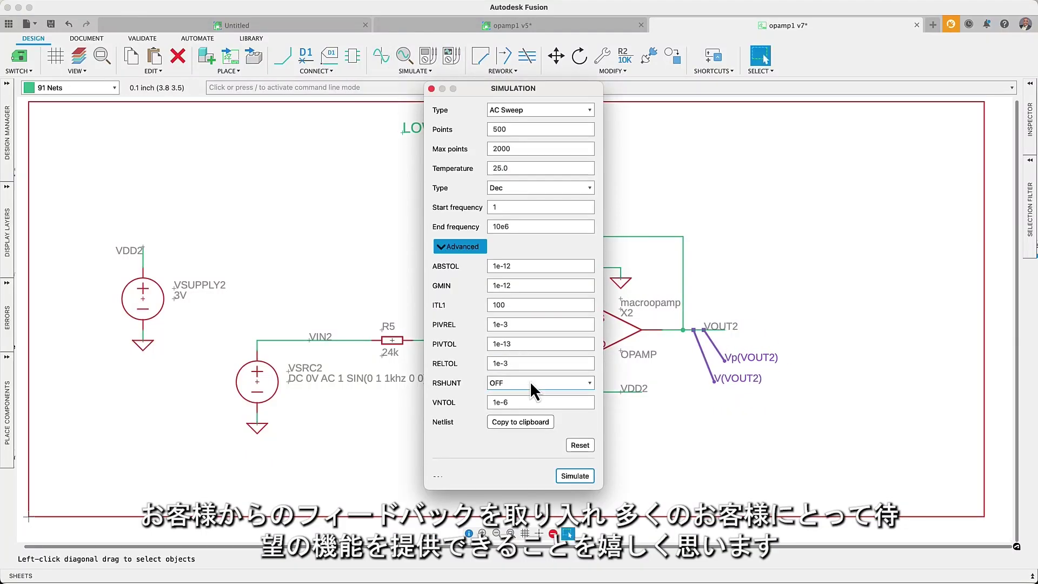
pyautogui.click(568, 474)
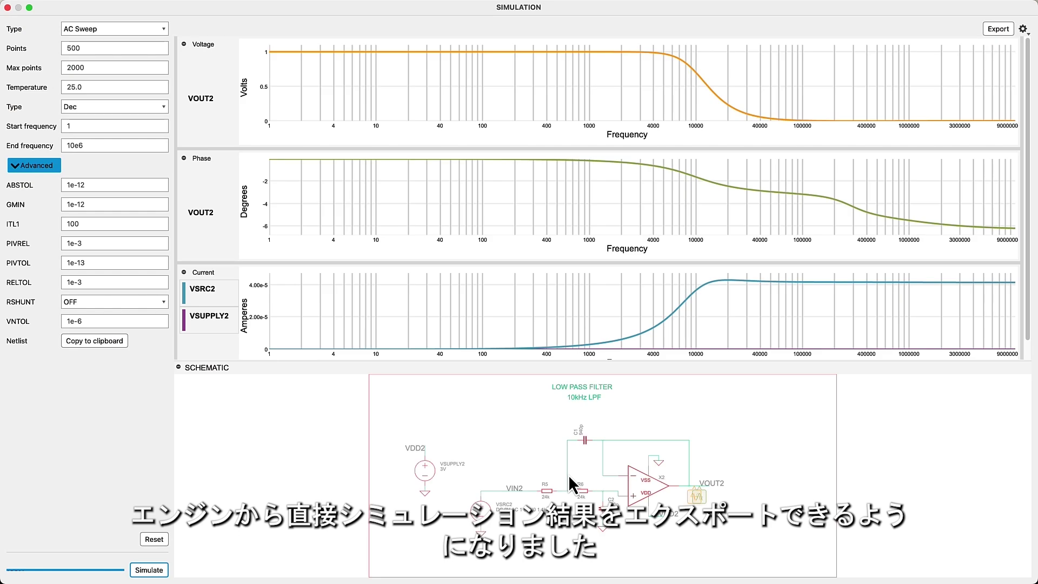
pyautogui.moveTo(1030, 579); pyautogui.dragTo(619, 346)
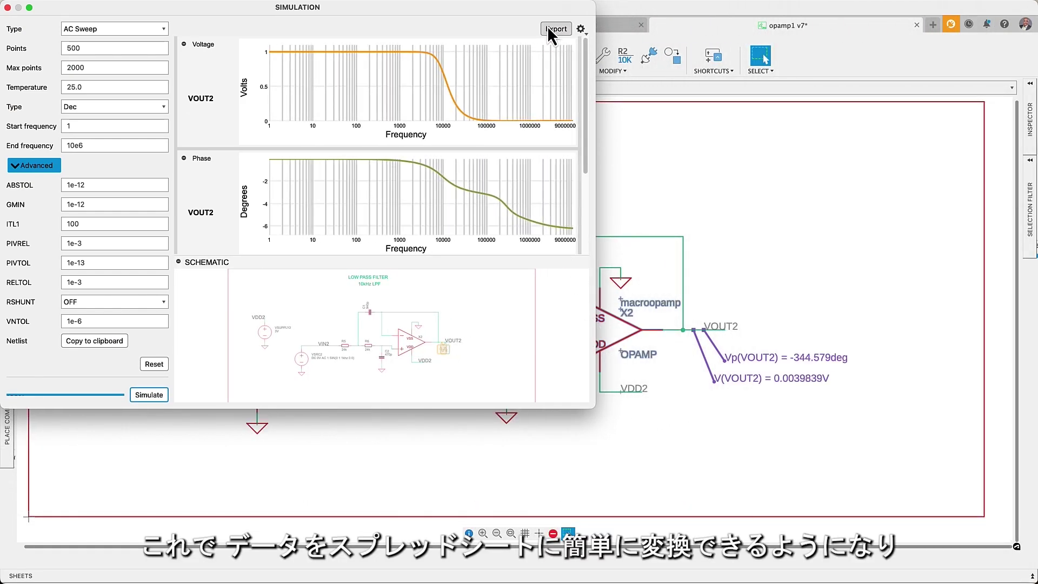
pyautogui.click(548, 27)
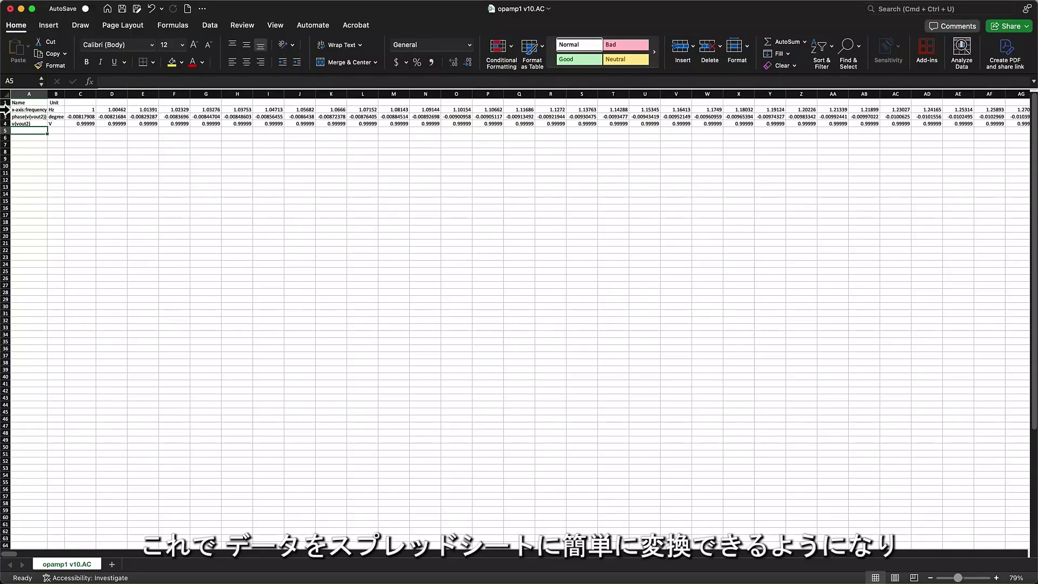
# Plot frequency, phase and voltage rows 2–4 as a scatter-chart Bode Plot in Excel.
pyautogui.click(5, 109)
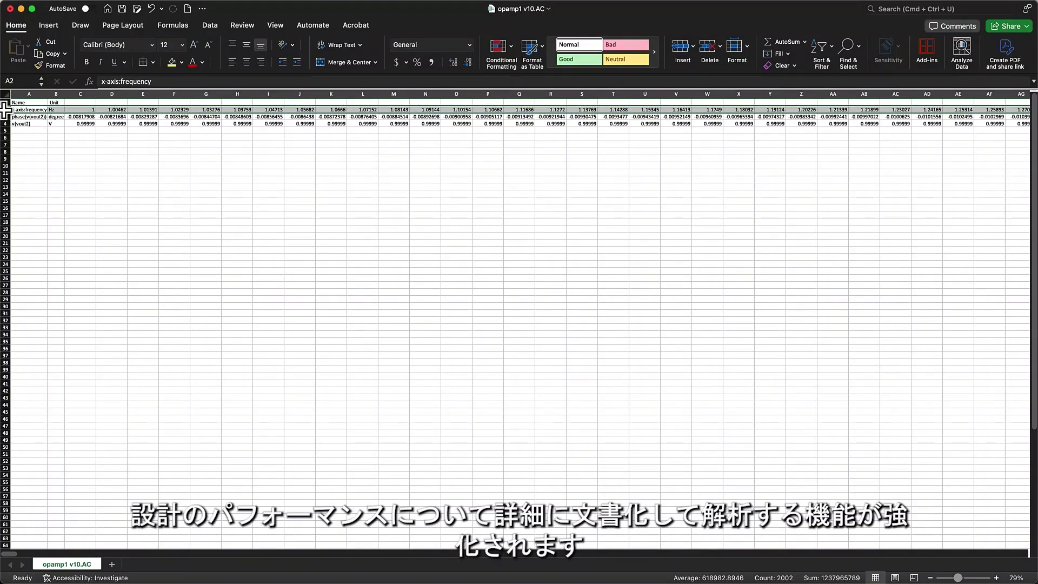
pyautogui.keyDown('super'); pyautogui.click(5, 116); pyautogui.keyUp('super')
pyautogui.keyDown('super'); pyautogui.click(5, 123); pyautogui.keyUp('super')
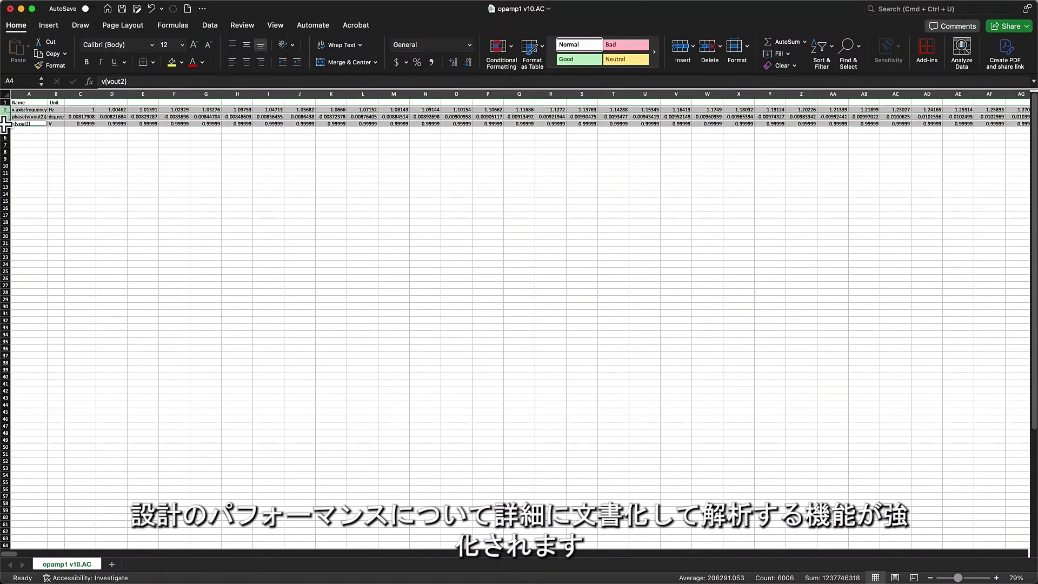
pyautogui.click(46, 27)
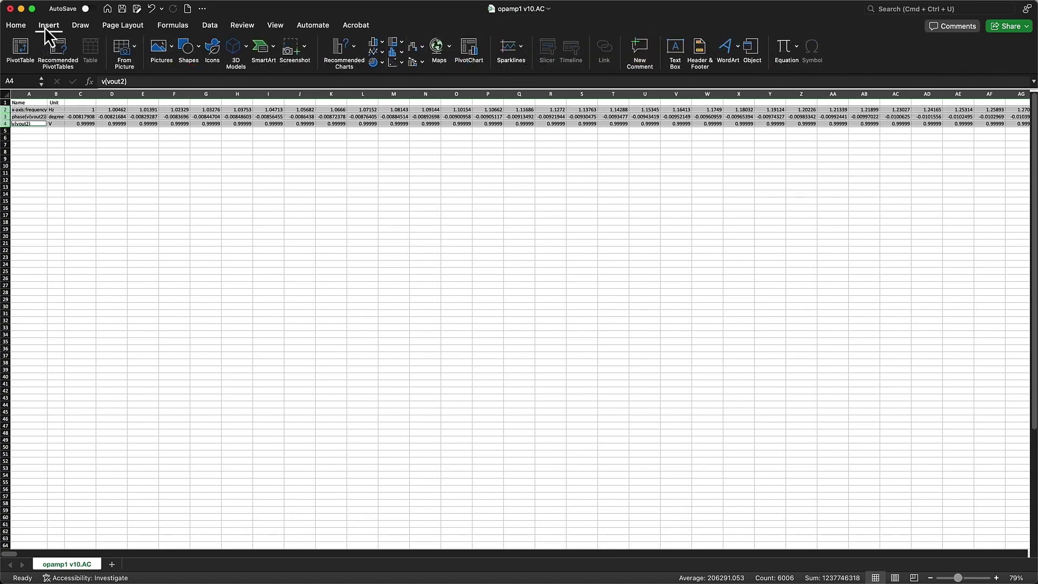
pyautogui.click(390, 62)
pyautogui.click(470, 120)
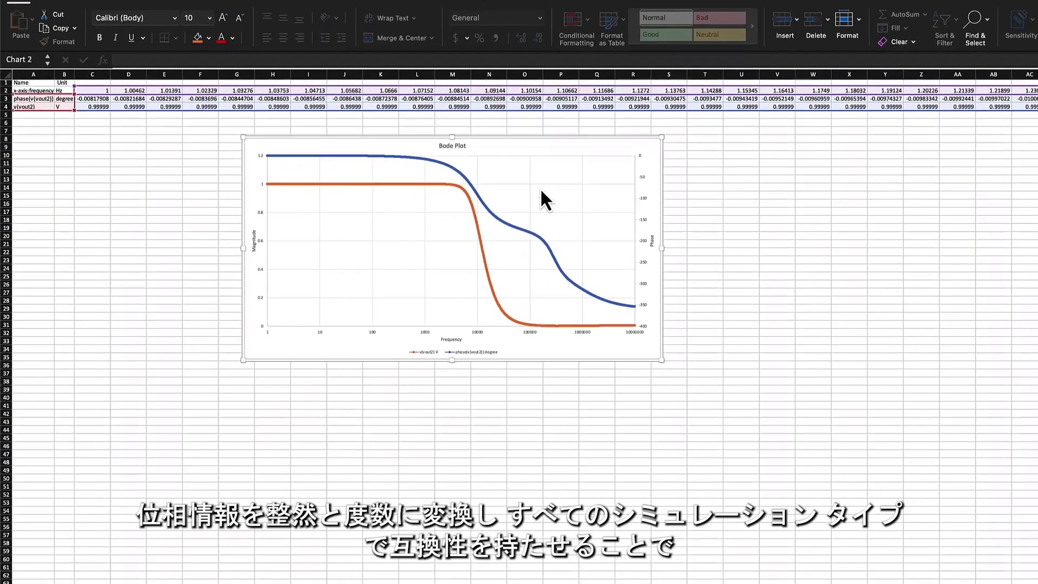
pyautogui.click(514, 232)
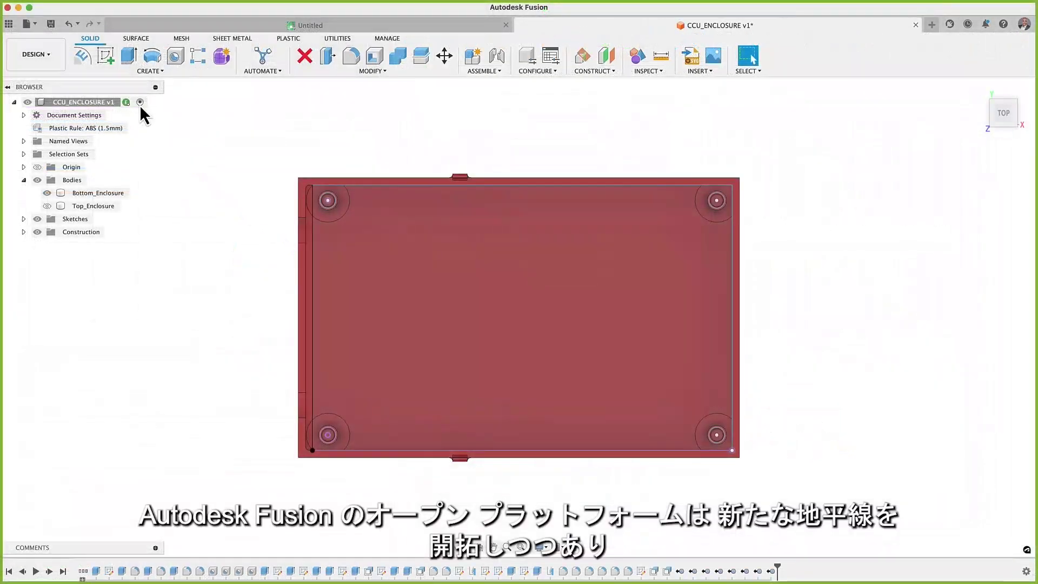
# Create an independent PCB from the enclosure floor profile with its X axis flipped.
pyautogui.click(151, 71)
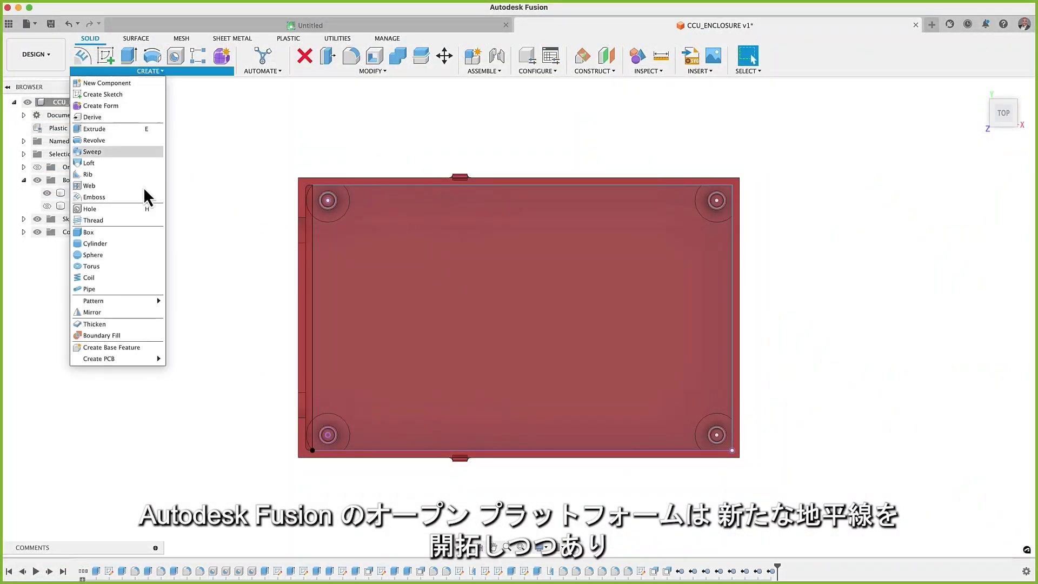
pyautogui.moveTo(143, 359)
pyautogui.click(195, 370)
pyautogui.click(374, 353)
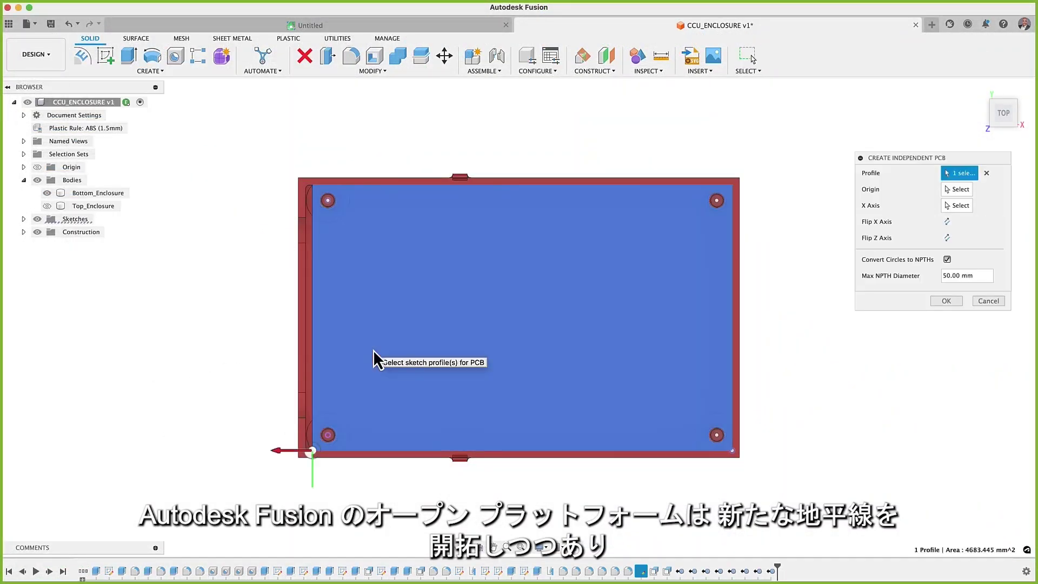
pyautogui.click(946, 221)
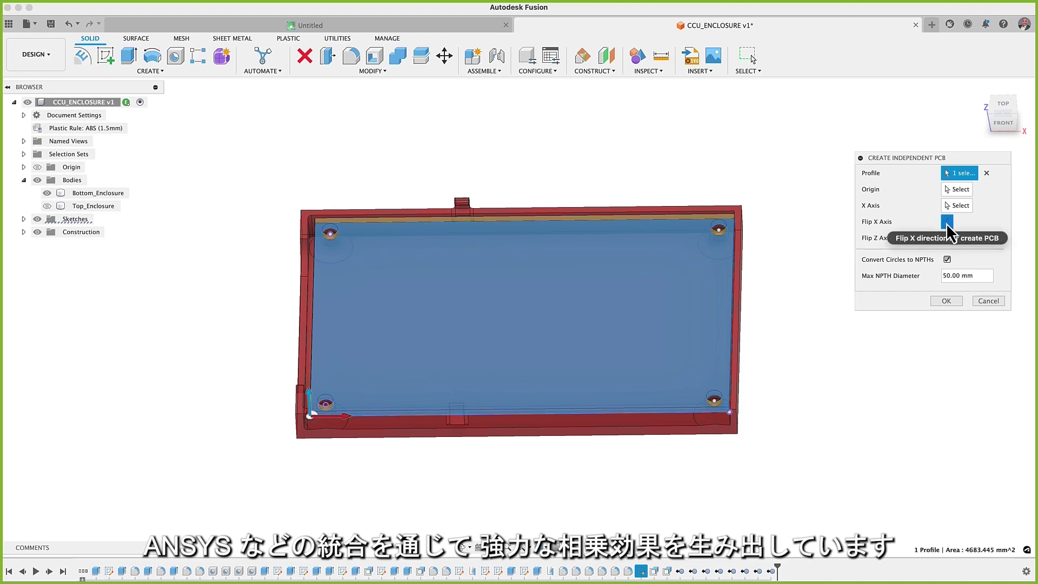
pyautogui.click(945, 301)
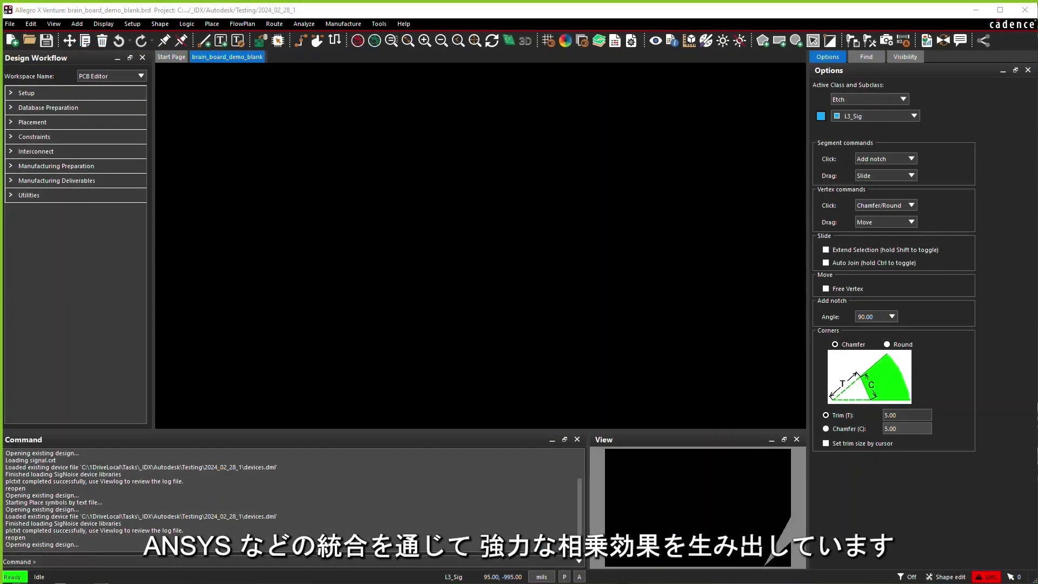
# Set up MCAD collaboration by signing in to the Autodesk account and allowing connector access.
pyautogui.click(379, 24)
pyautogui.click(420, 254)
pyautogui.click(845, 75)
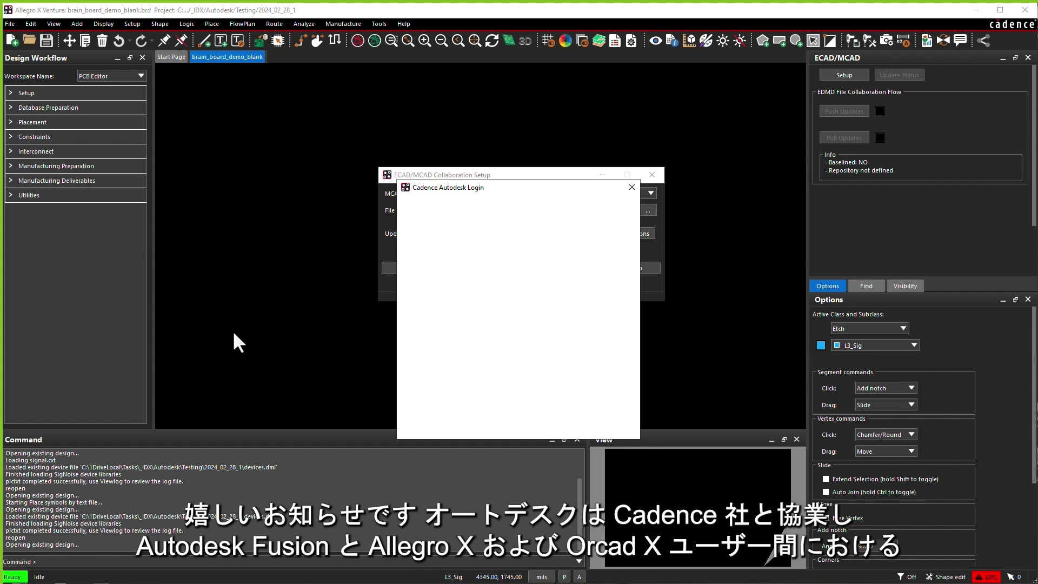
pyautogui.click(485, 271)
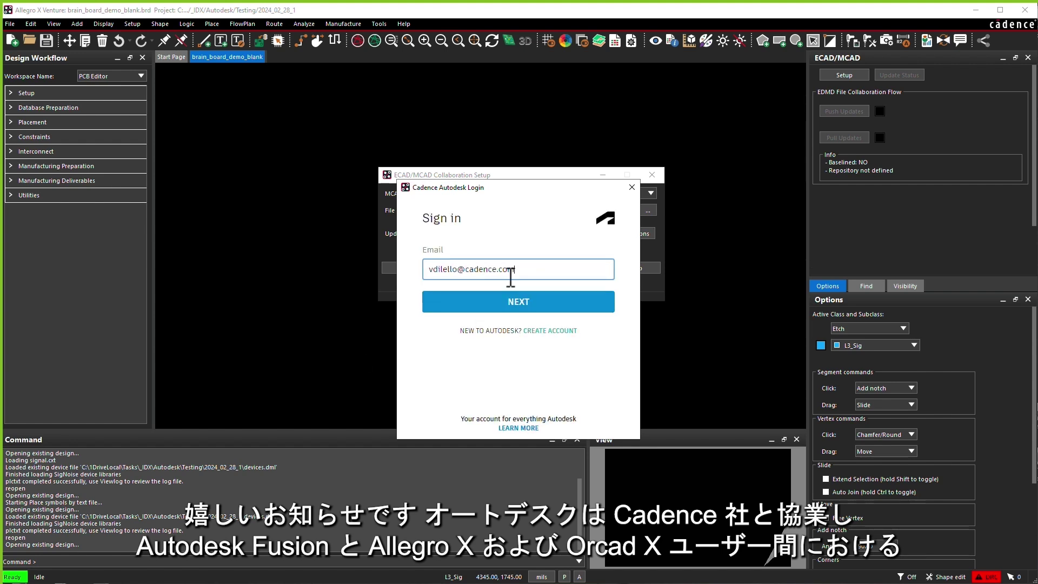
pyautogui.click(517, 303)
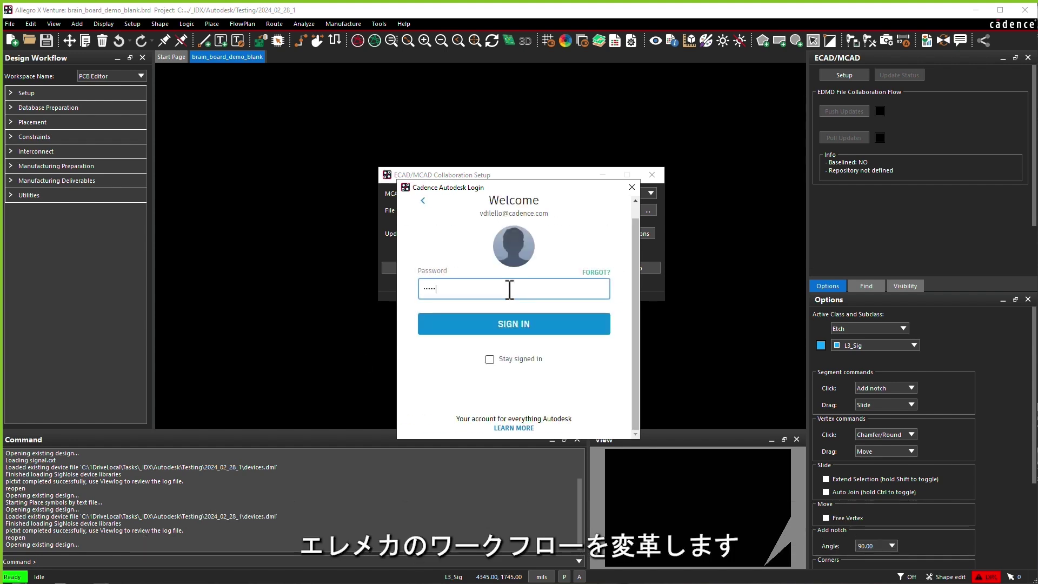
pyautogui.click(511, 322)
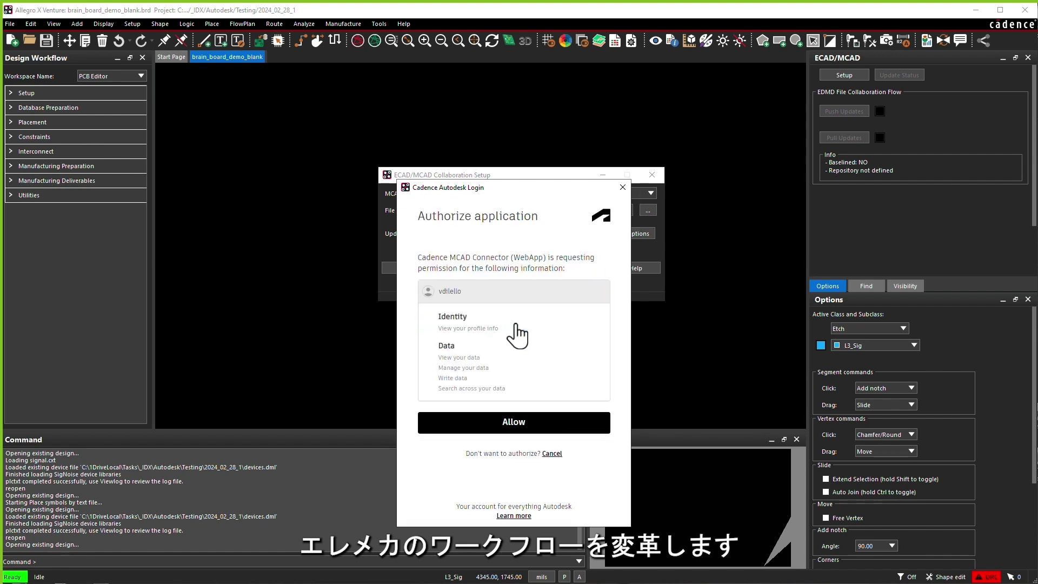
pyautogui.click(515, 420)
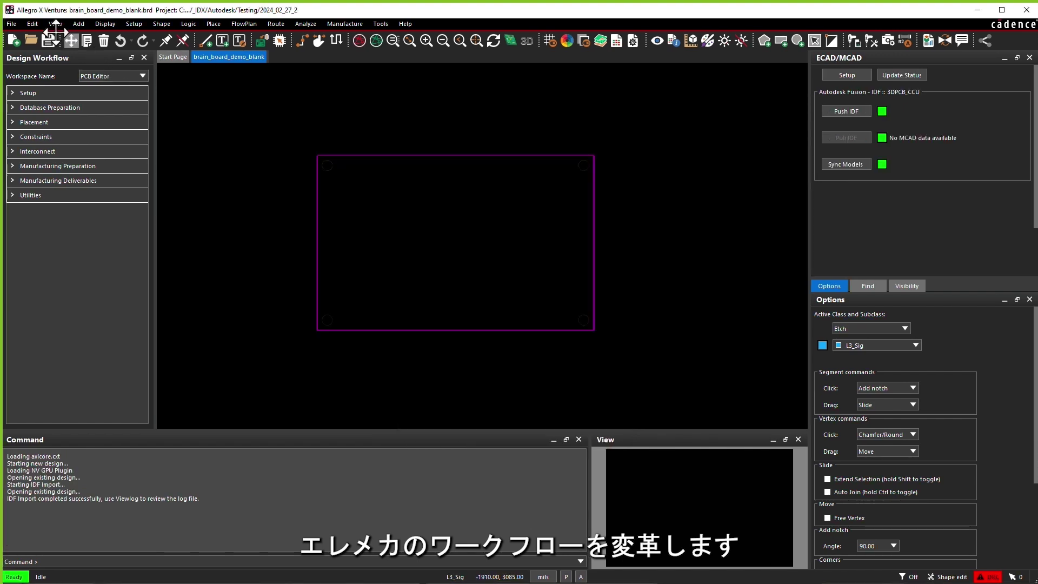
# Import the placement file's components onto the board outline.
pyautogui.click(11, 23)
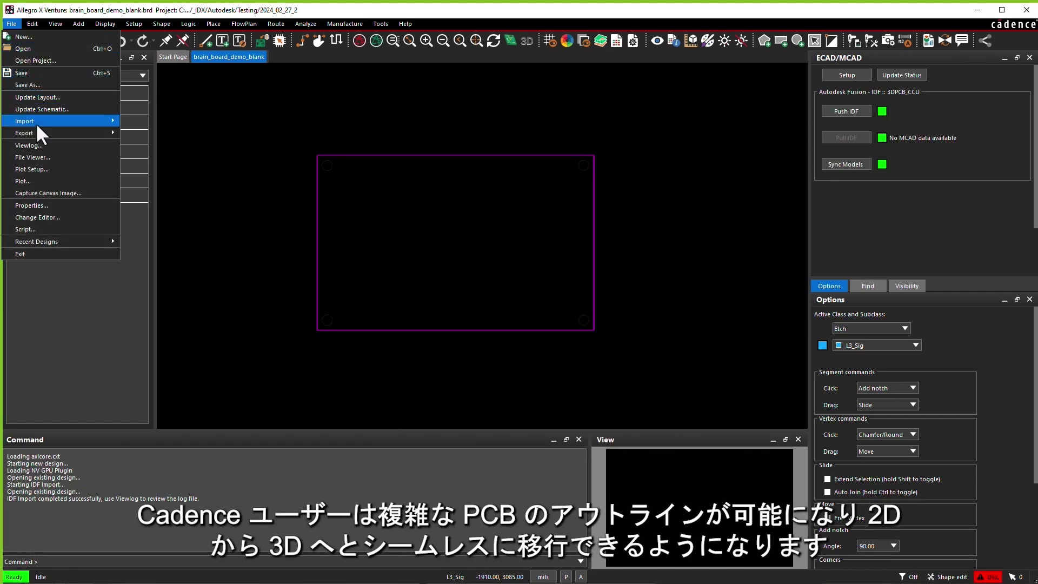
pyautogui.moveTo(36, 122)
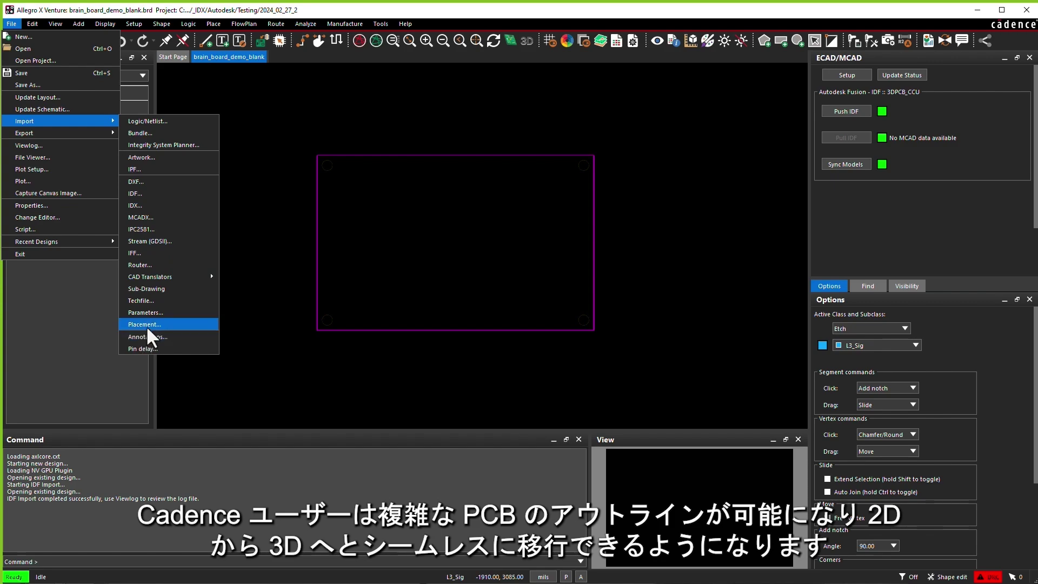
pyautogui.click(146, 326)
pyautogui.click(217, 163)
pyautogui.click(217, 181)
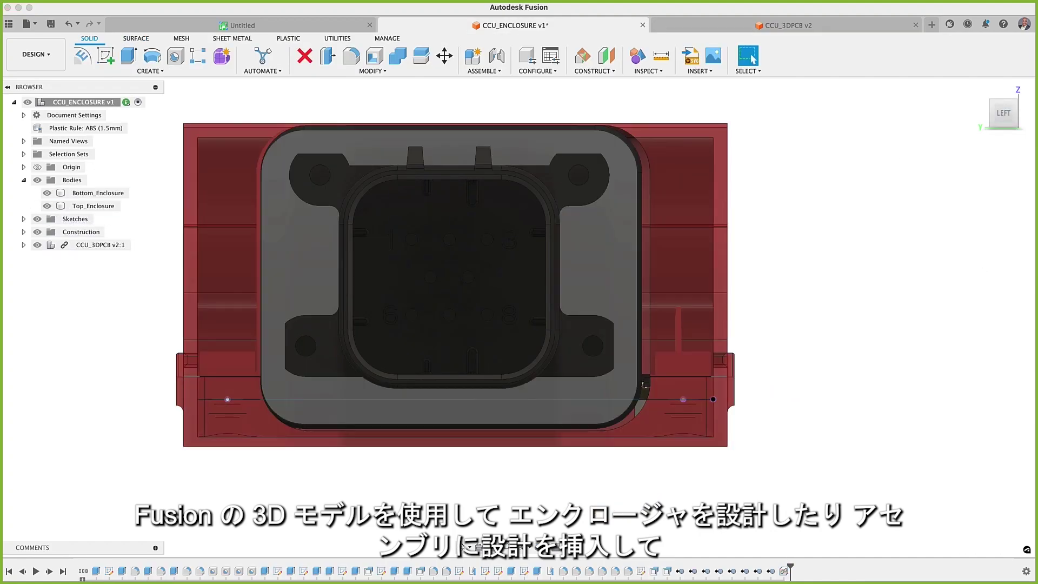
# Edit CCU_3DPCB in place and move the 3D PCB component 0.635 mm in X.
pyautogui.click(144, 246)
pyautogui.click(100, 48)
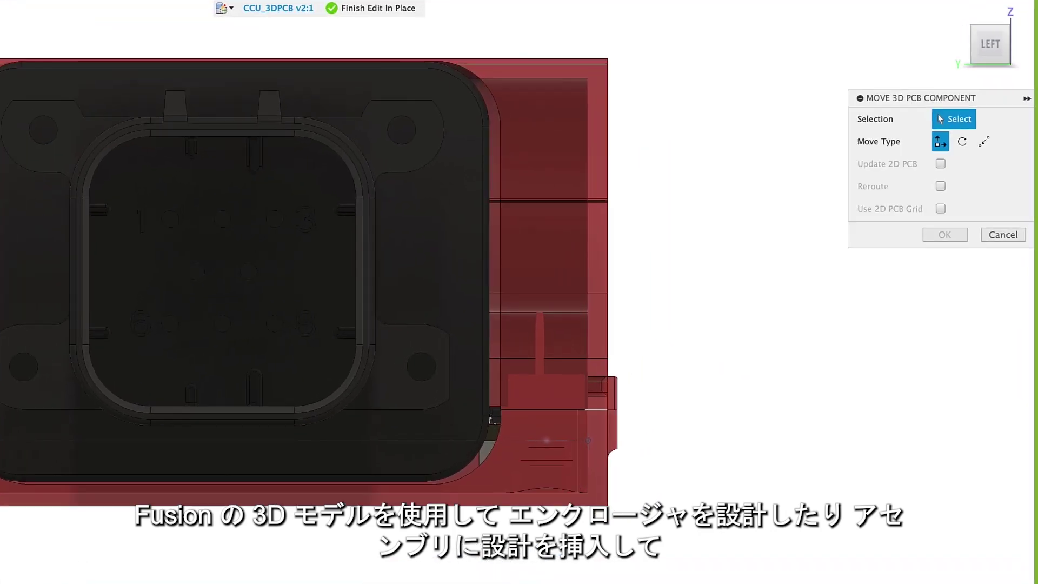
pyautogui.click(266, 437)
pyautogui.click(984, 166)
pyautogui.write('0.635')
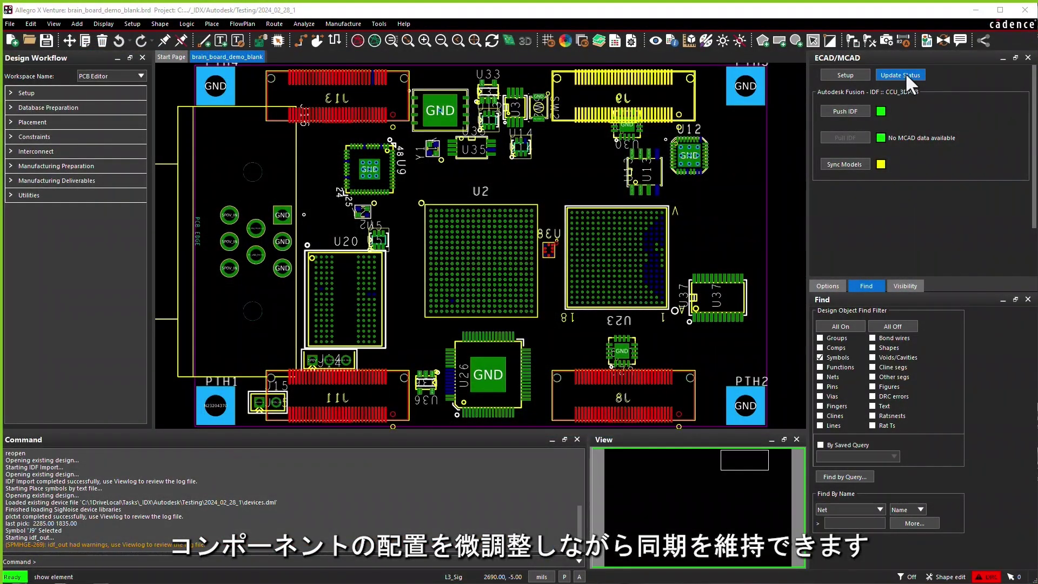
# Update the ECAD/MCAD collaboration status for the brain_board layout.
pyautogui.click(905, 73)
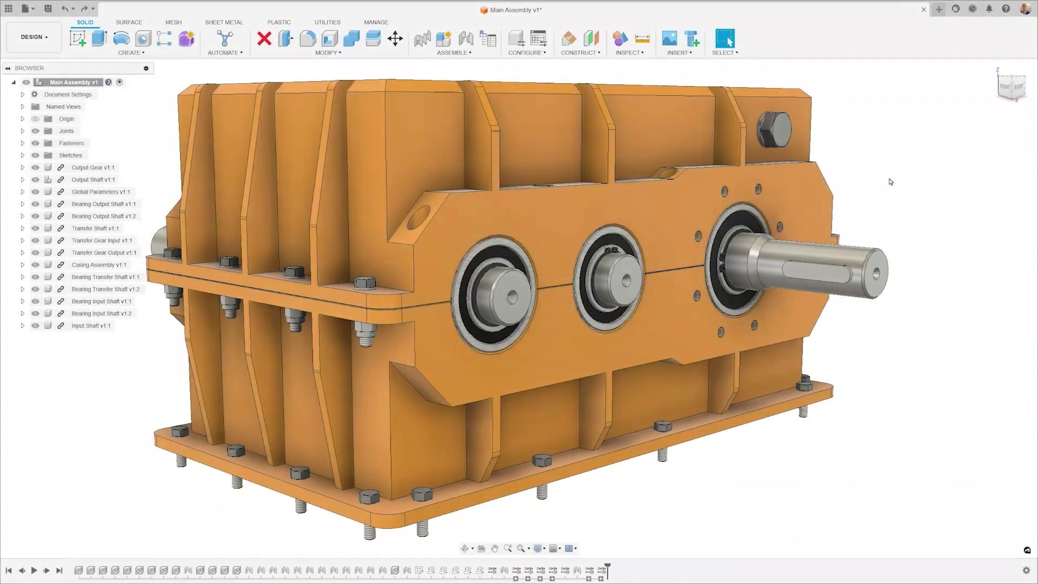
# Replace the last fastener feature with M5 × 16 mm drilled forged hexagon socket head cap screws.
pyautogui.click(602, 571)
pyautogui.rightClick(601, 571)
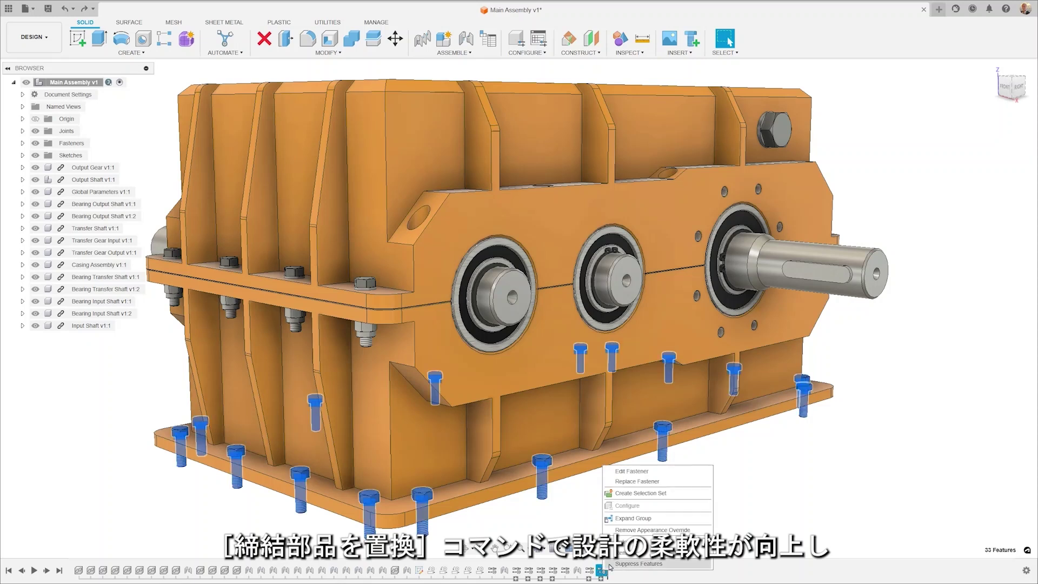
pyautogui.click(657, 483)
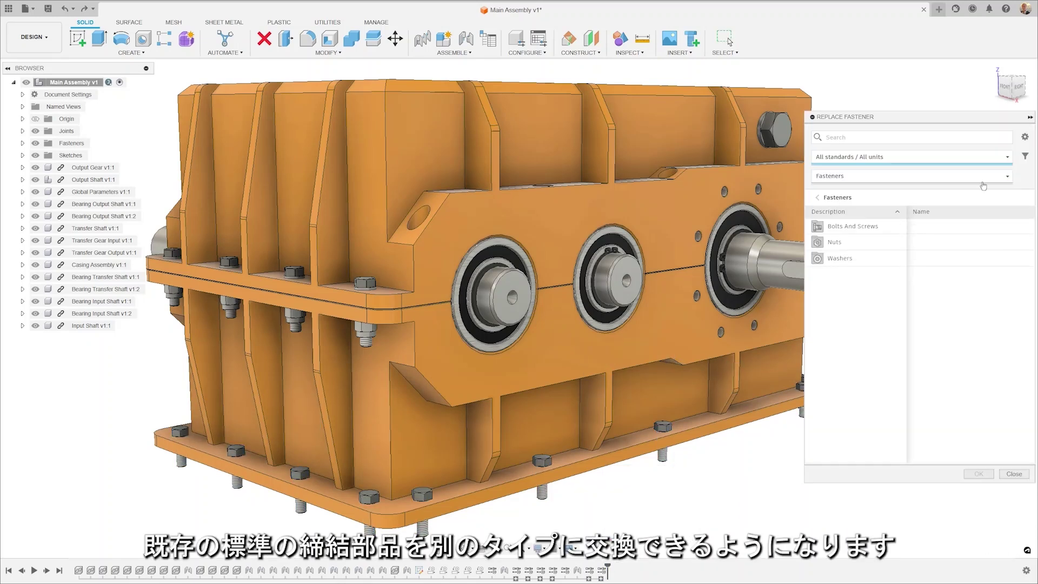
pyautogui.click(847, 229)
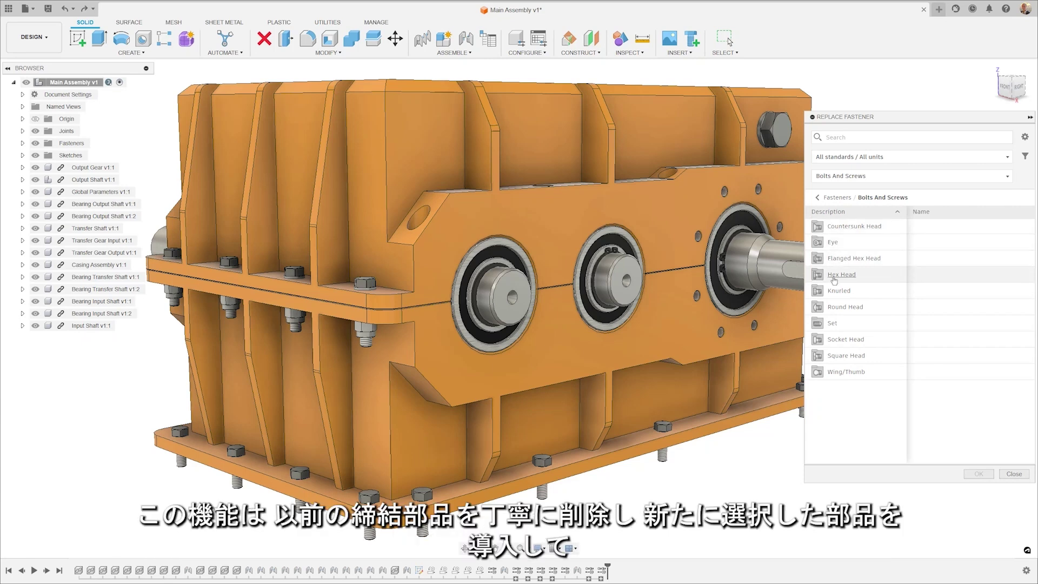
pyautogui.click(836, 341)
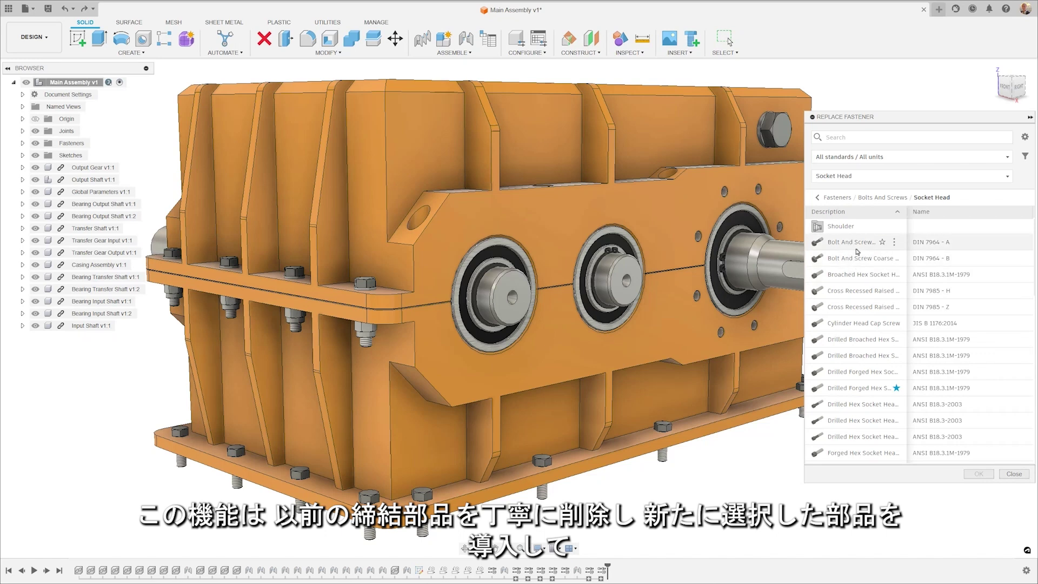
pyautogui.click(846, 388)
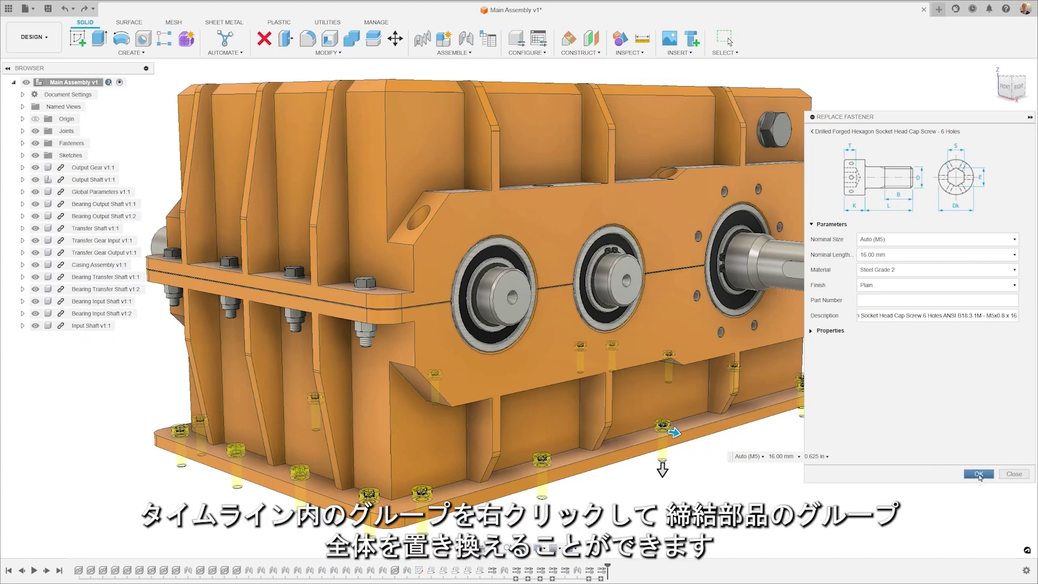
pyautogui.click(979, 475)
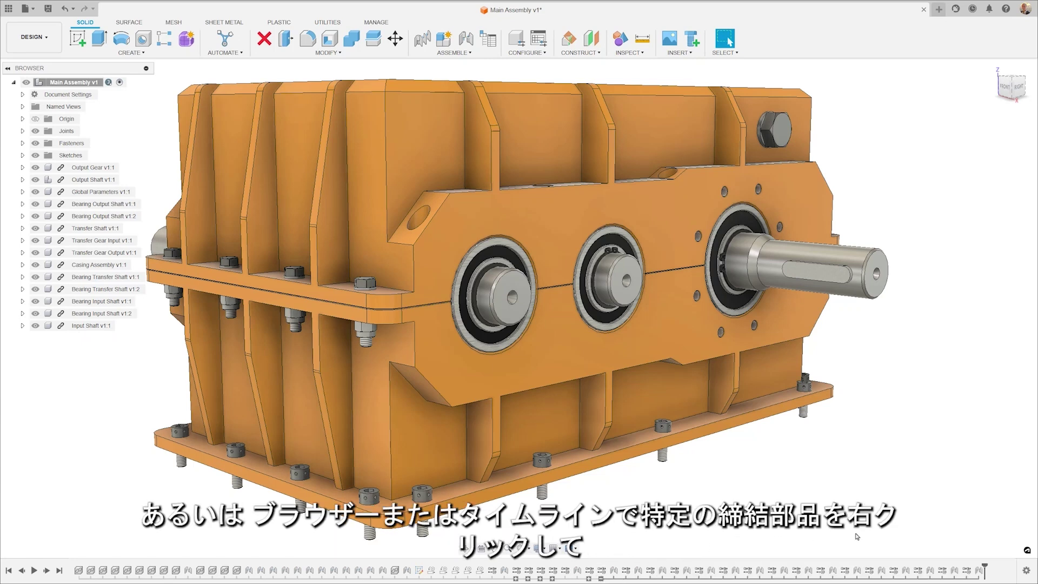
pyautogui.rightClick(967, 569)
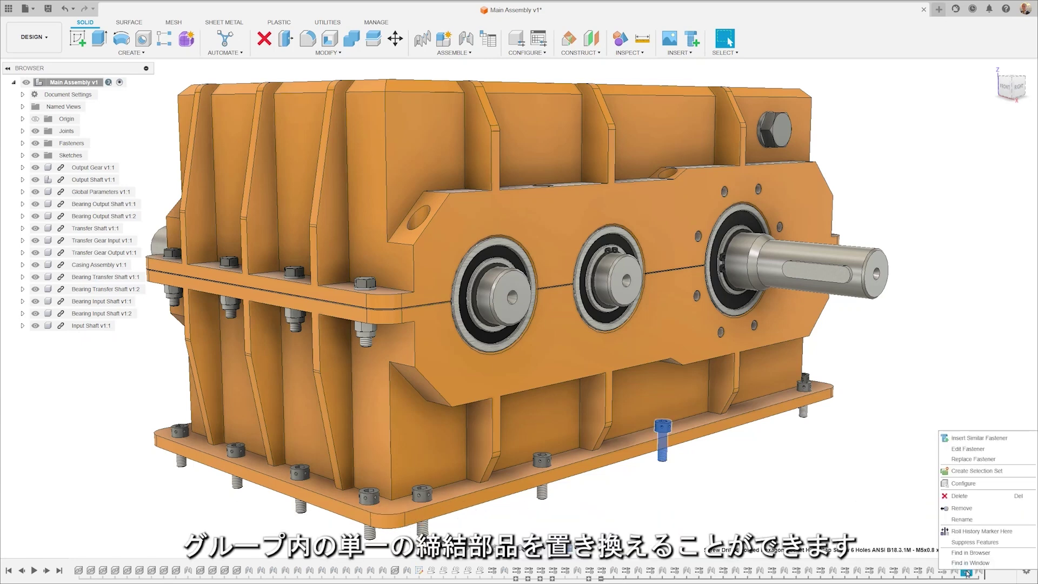
pyautogui.click(993, 460)
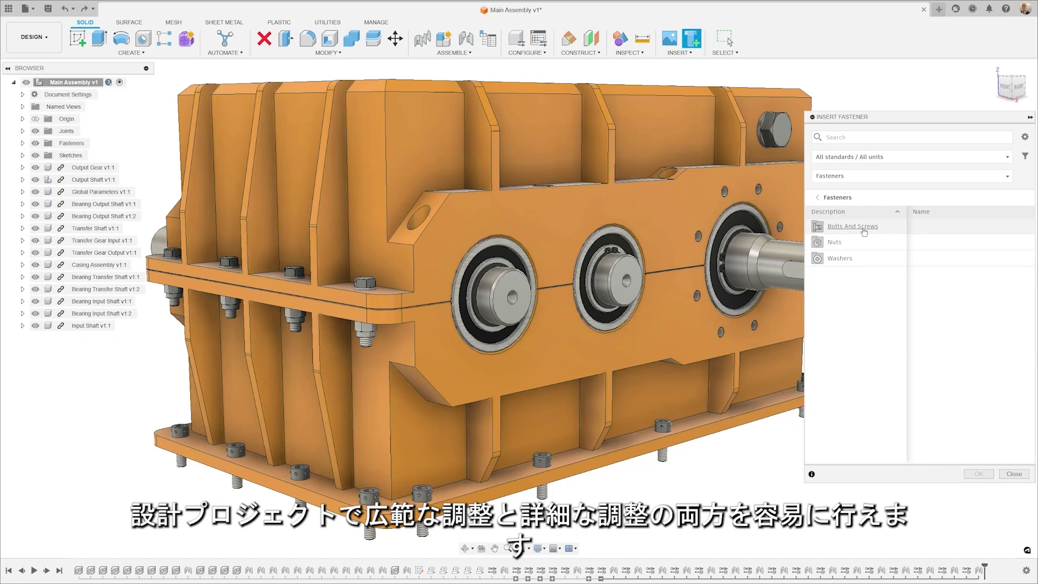
pyautogui.click(864, 227)
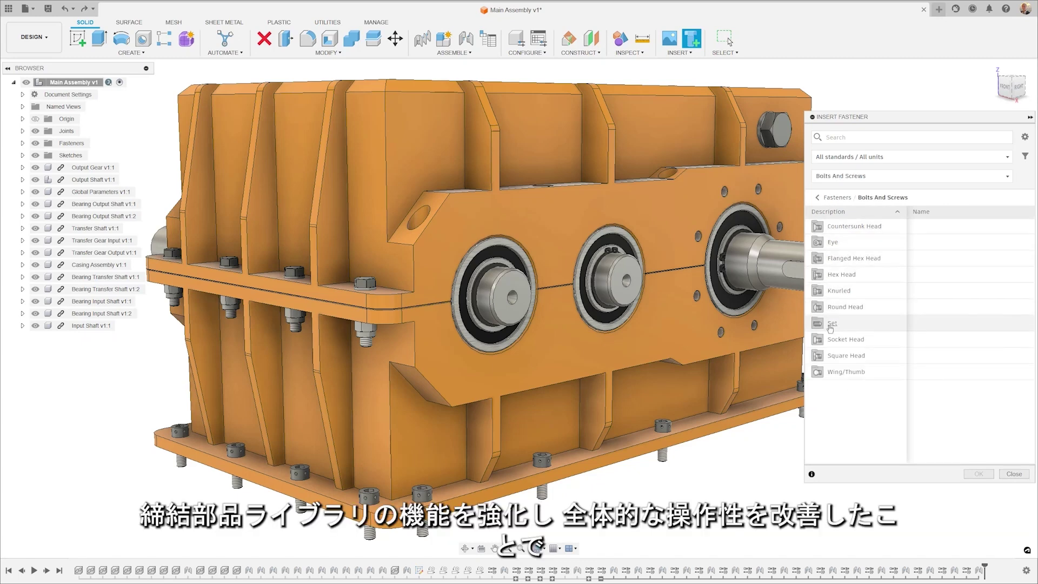
pyautogui.click(831, 324)
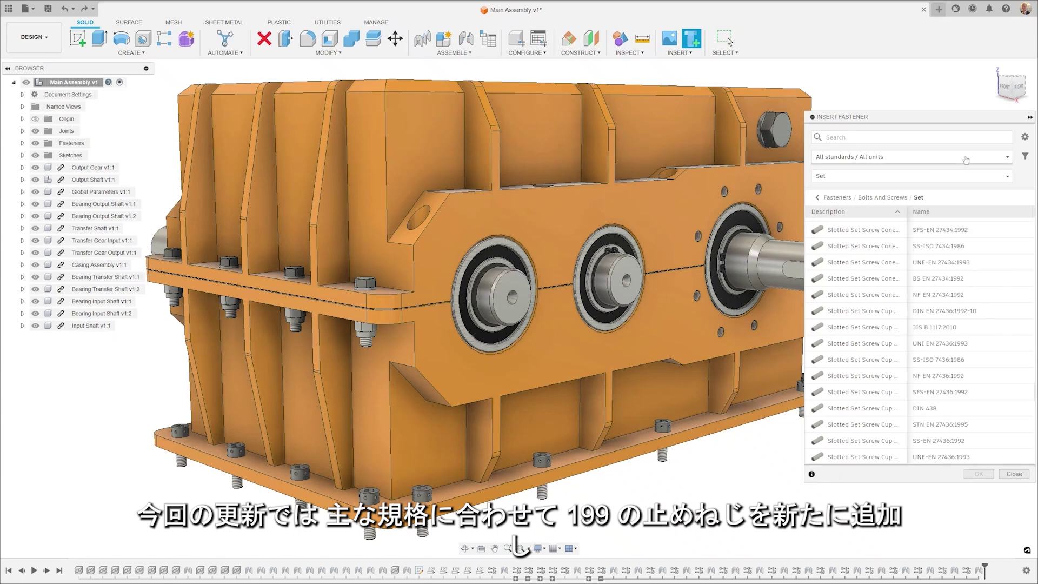
pyautogui.click(1008, 156)
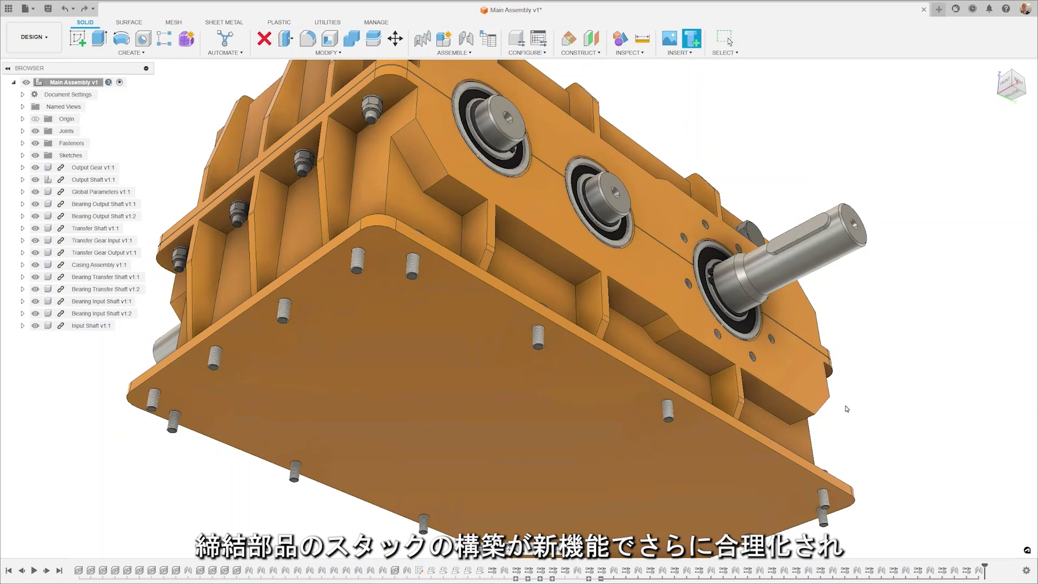
# Add conical spring washers to the bolts on the bottom plate face.
pyautogui.click(855, 242)
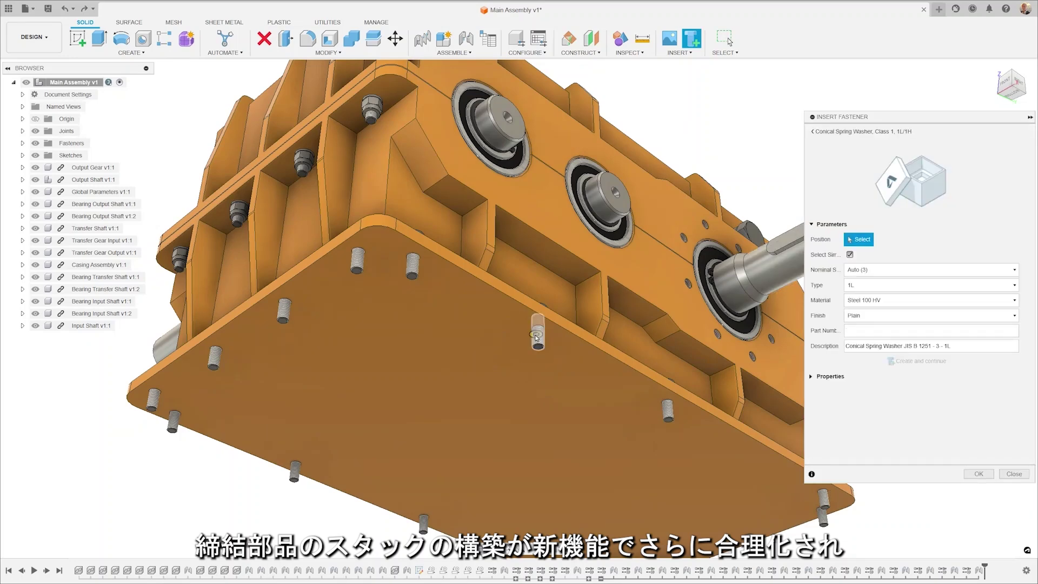
pyautogui.click(535, 339)
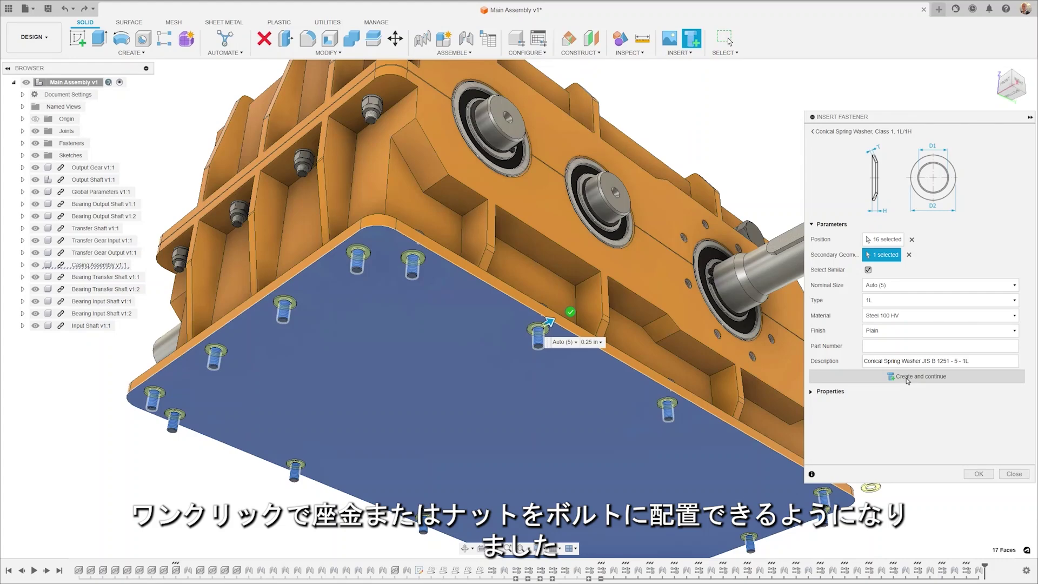
pyautogui.click(908, 380)
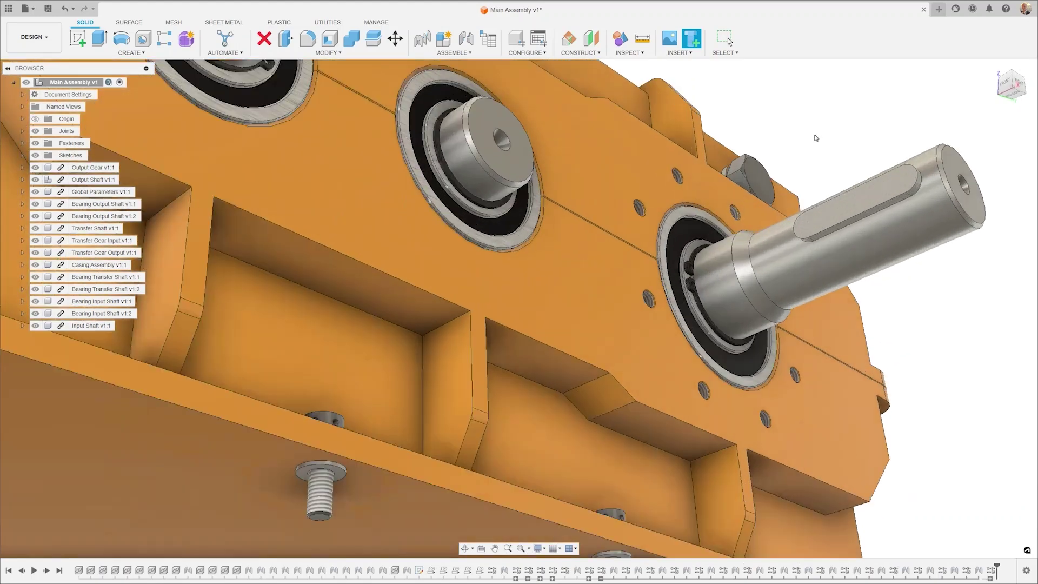
# Place an M6 broached hex countersunk screw on the hole edge beside the shaft.
pyautogui.scroll(5, 817, 138)
pyautogui.click(692, 38)
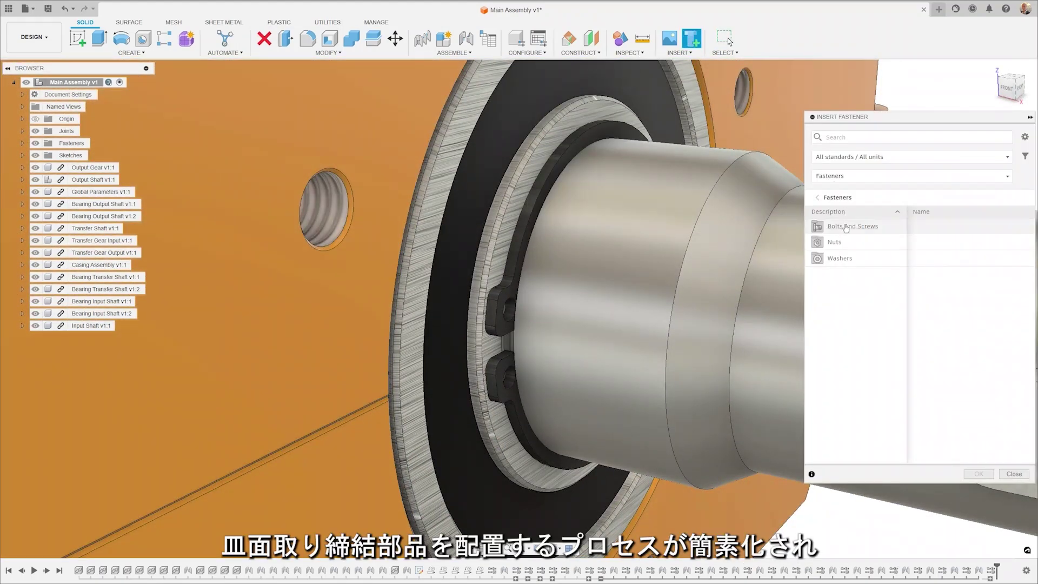
pyautogui.click(846, 227)
pyautogui.click(846, 227)
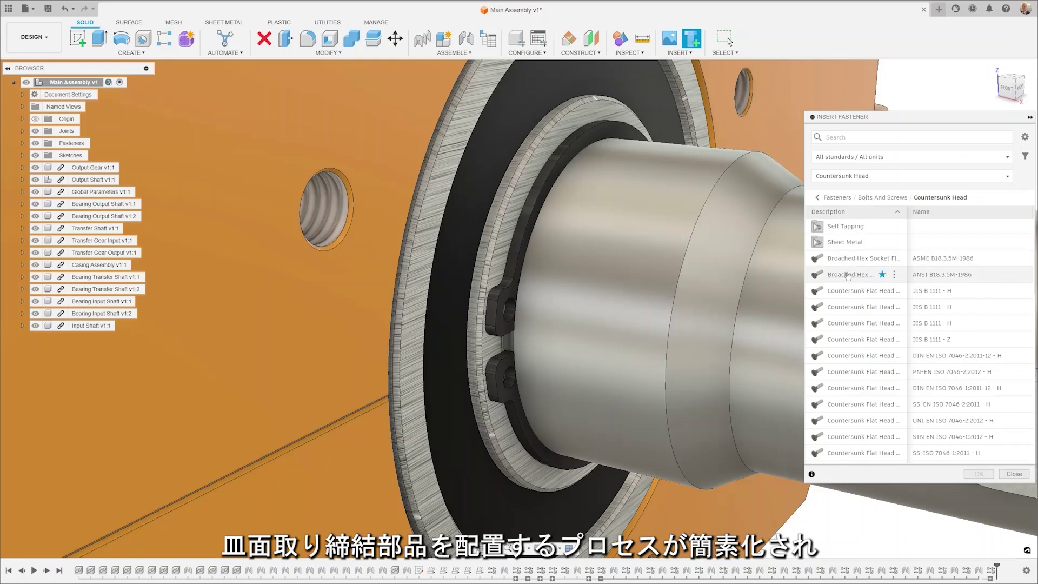
pyautogui.click(848, 276)
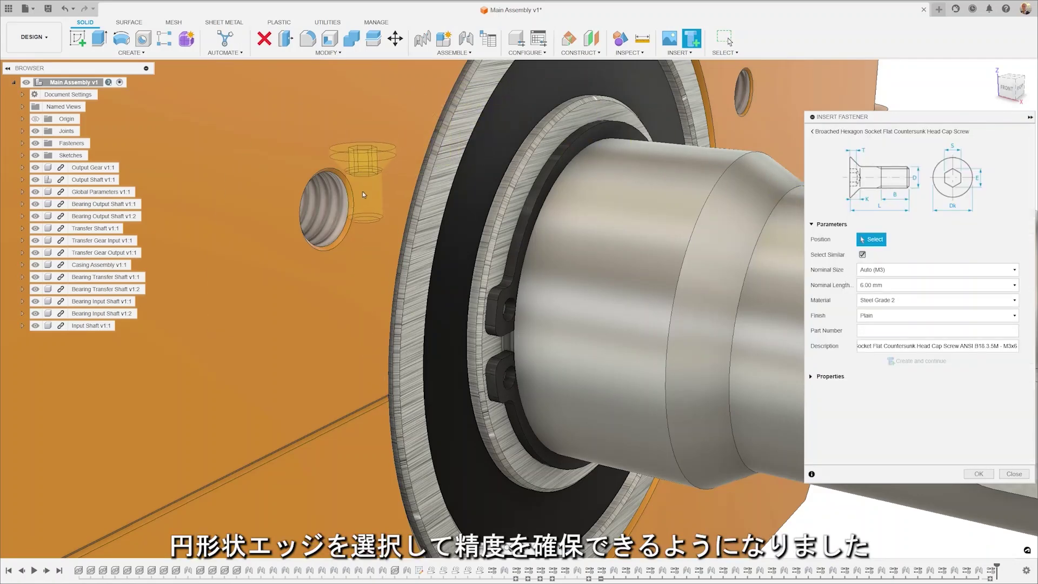
pyautogui.click(349, 230)
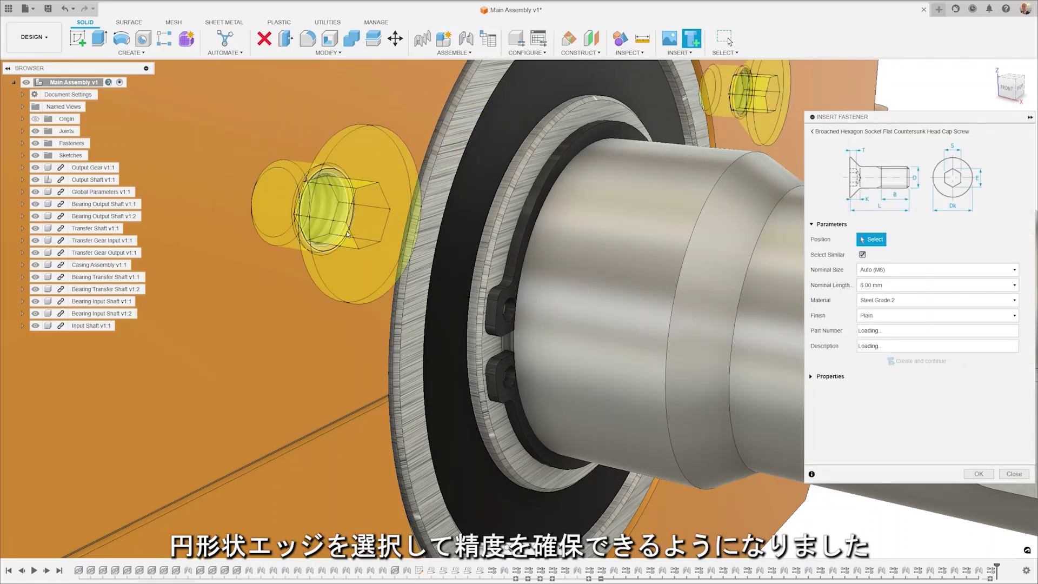
# Show the favorite fasteners in the library as tile thumbnails.
pyautogui.click(812, 132)
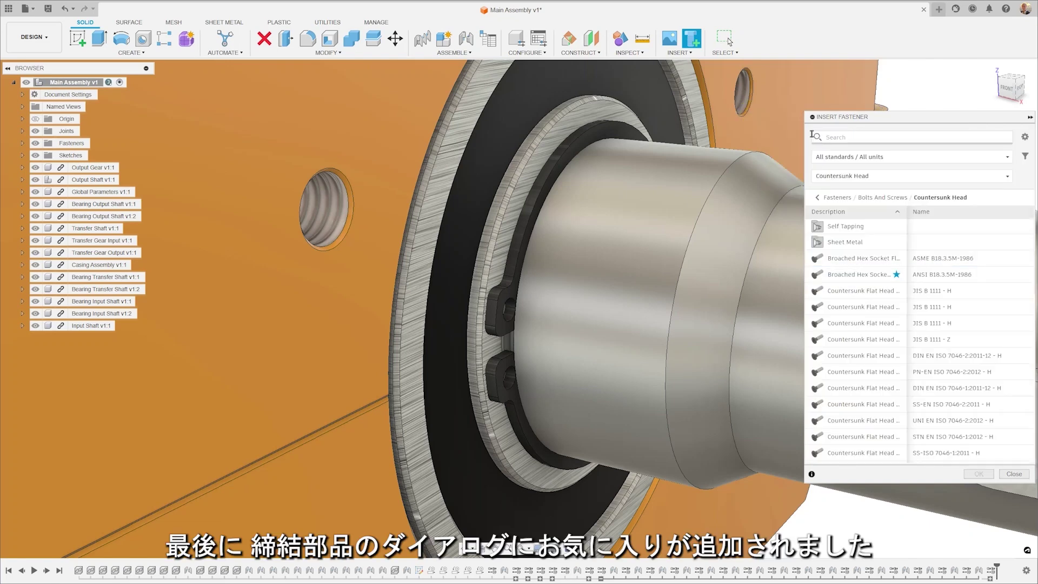
pyautogui.click(842, 176)
pyautogui.click(839, 193)
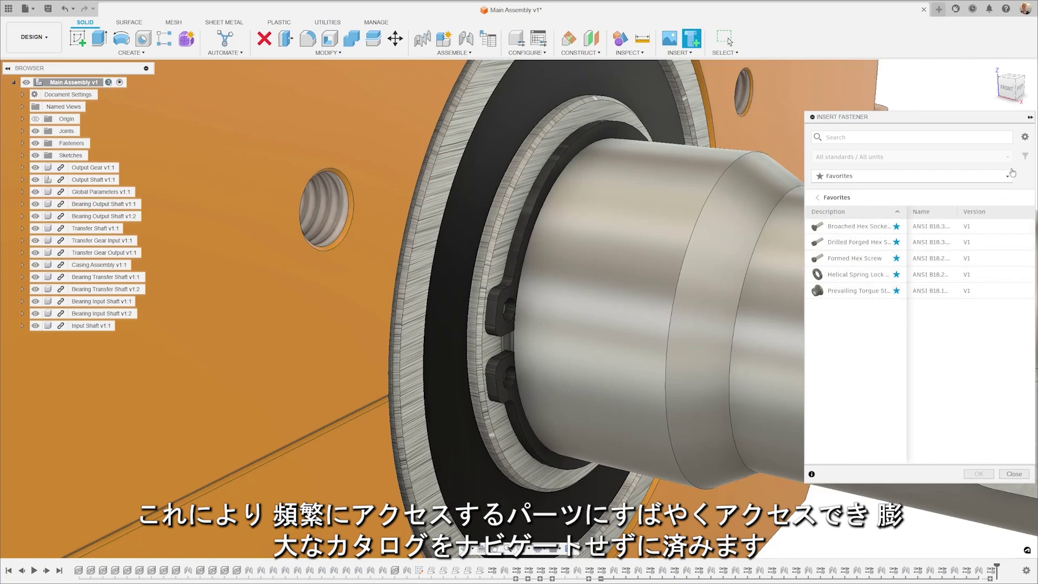
pyautogui.click(1025, 136)
pyautogui.click(959, 184)
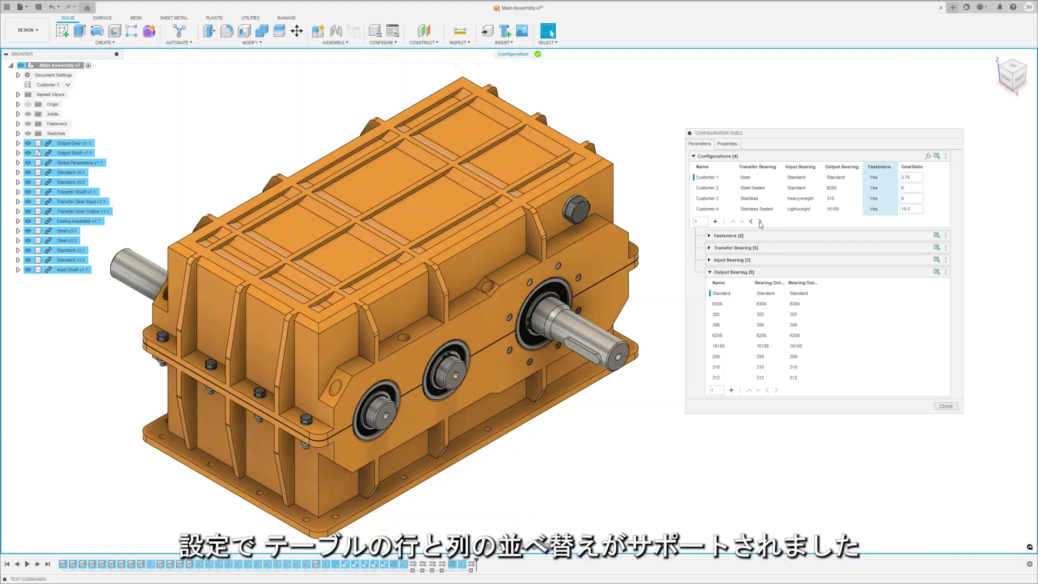
# Shift the Fasteners column past GearRatio and move the Customer 4 row above Customer 3.
pyautogui.click(761, 222)
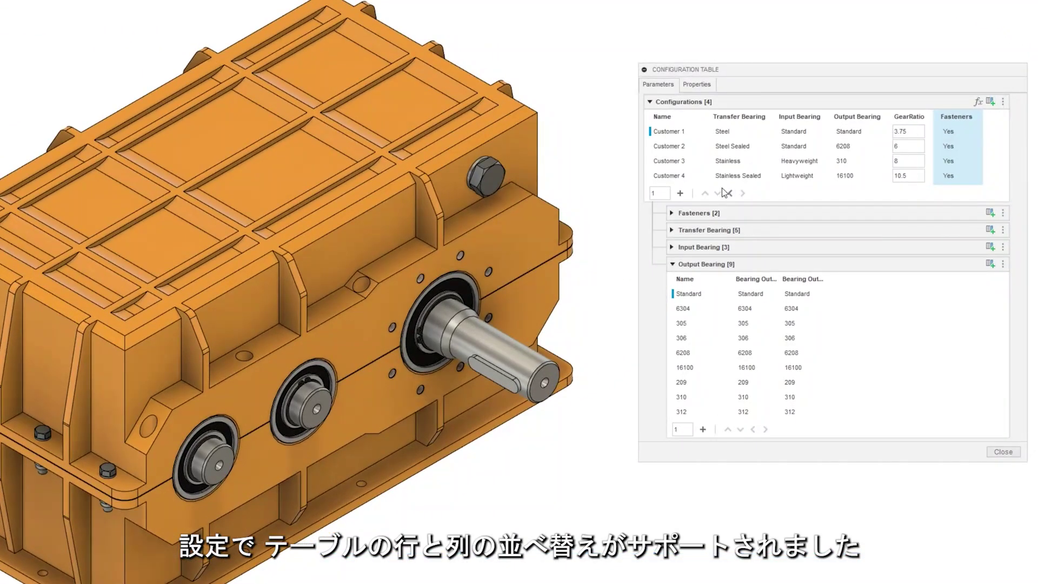
pyautogui.click(684, 178)
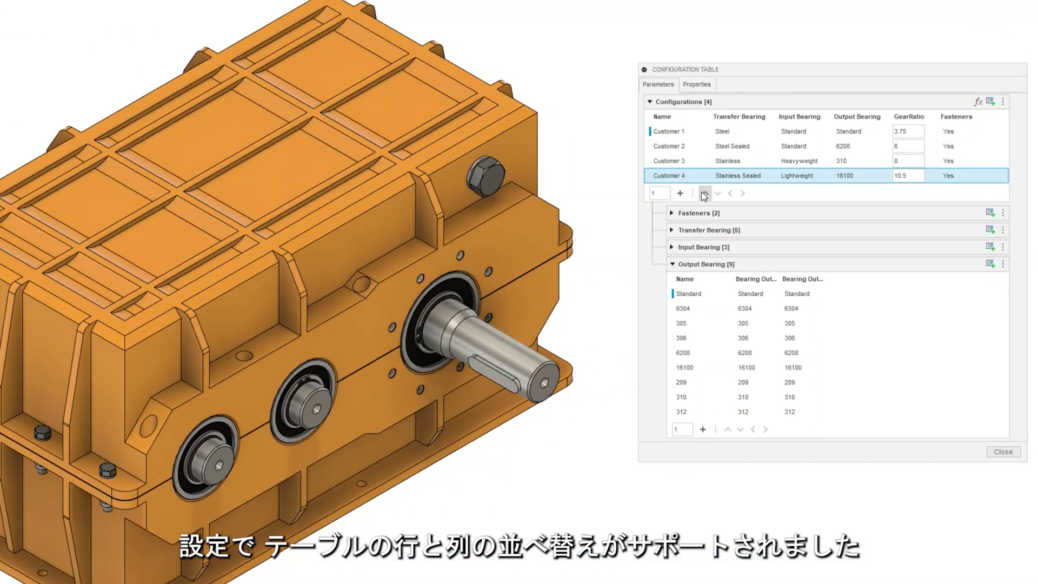
pyautogui.click(705, 194)
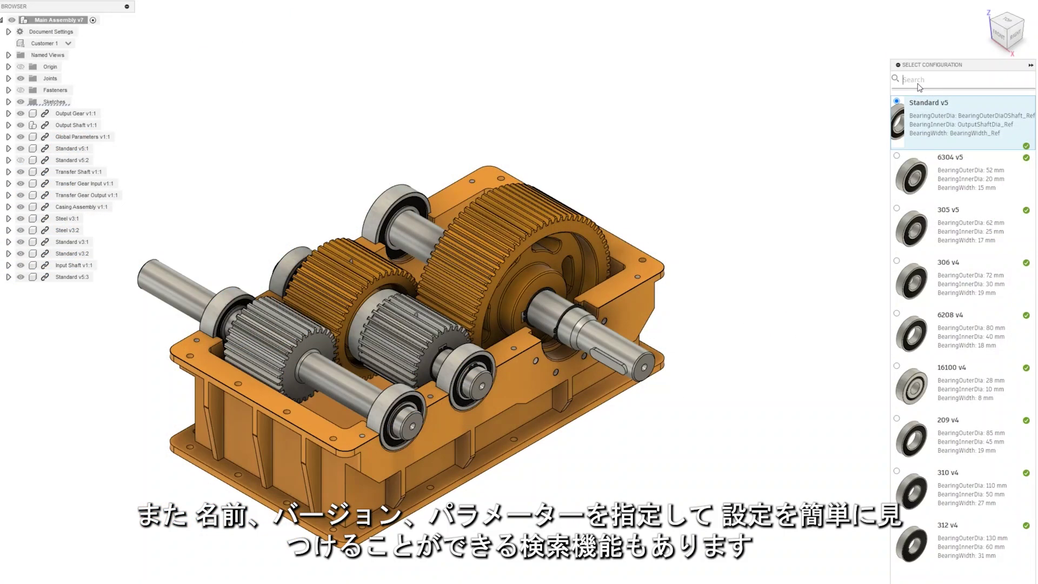
# Search the bearing configurations, trying 50 and 63 before settling on v4.
pyautogui.write('50')
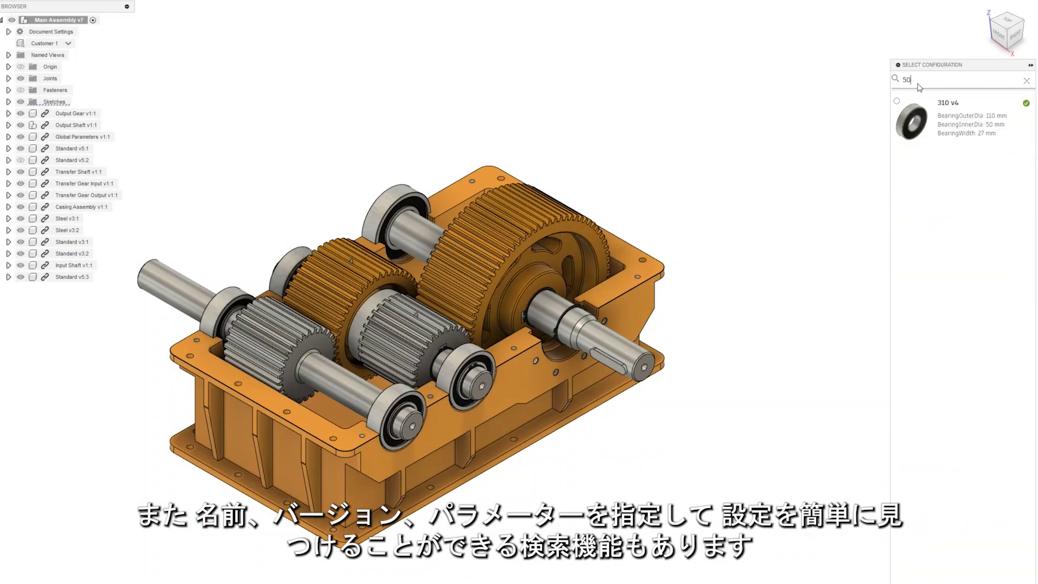
pyautogui.press('BackSpace')
pyautogui.press('BackSpace')
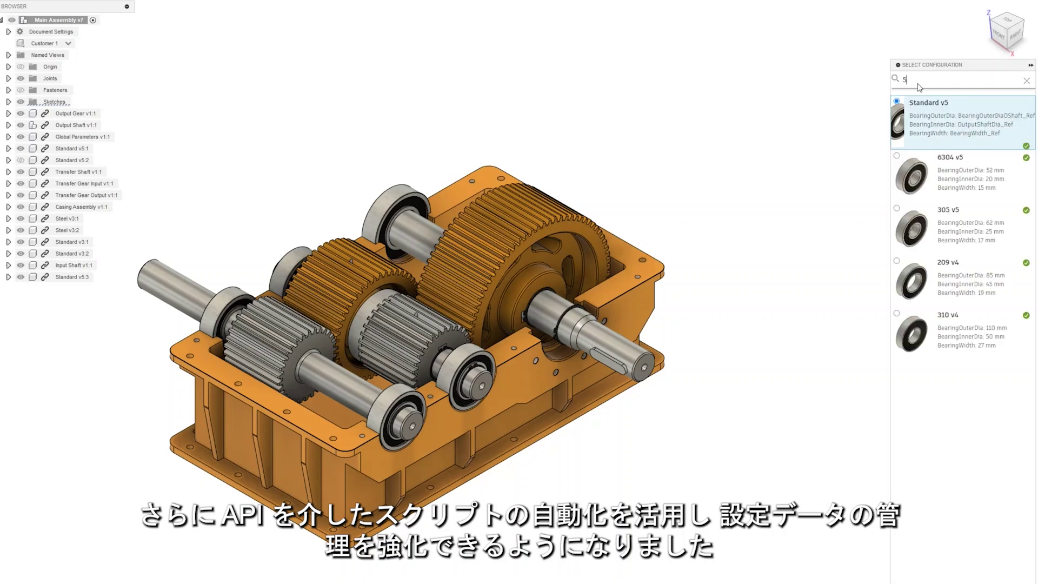
pyautogui.write('63')
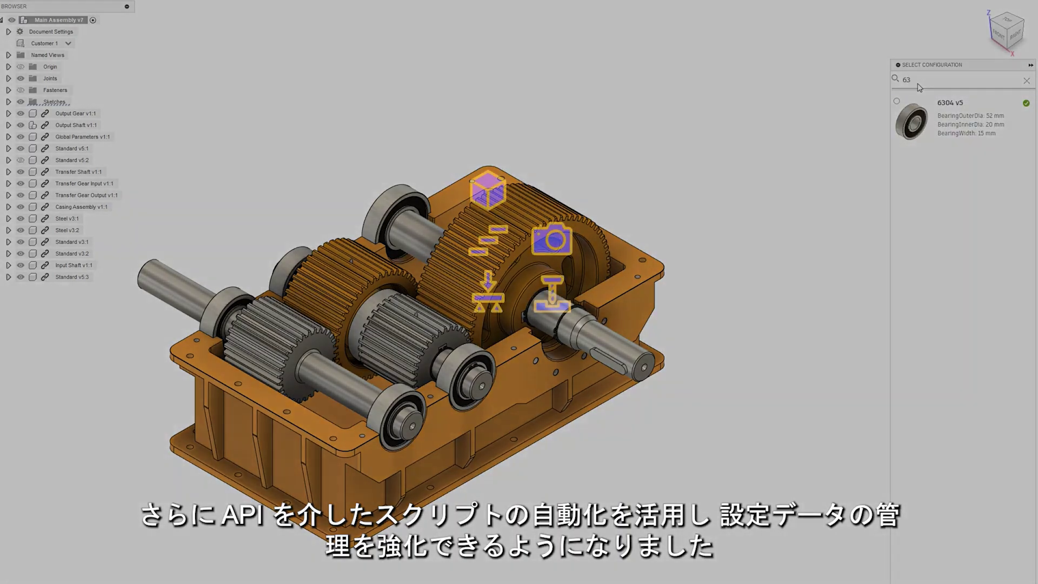
pyautogui.press('BackSpace')
pyautogui.press('BackSpace')
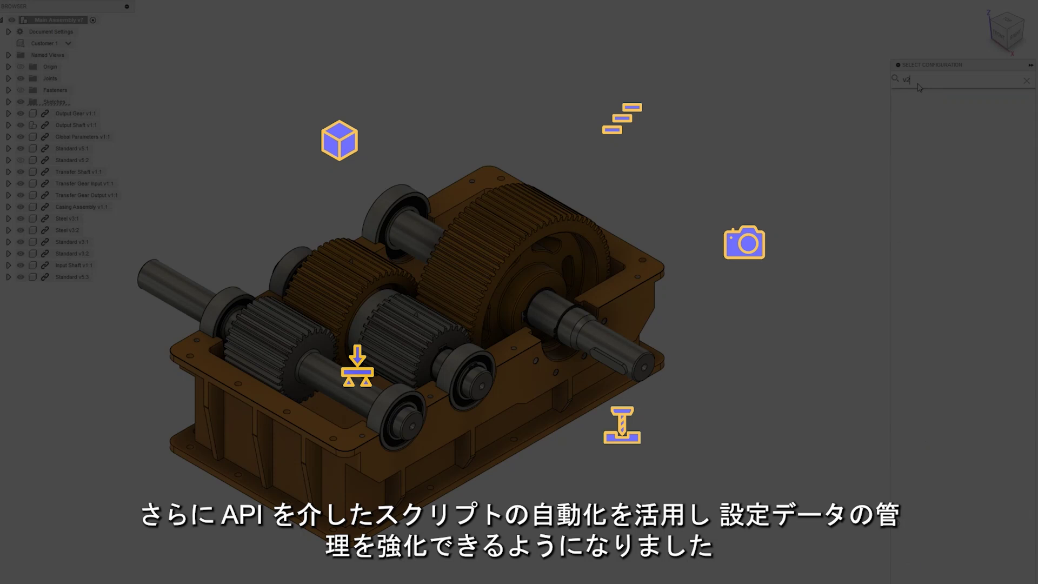
pyautogui.write('v4')
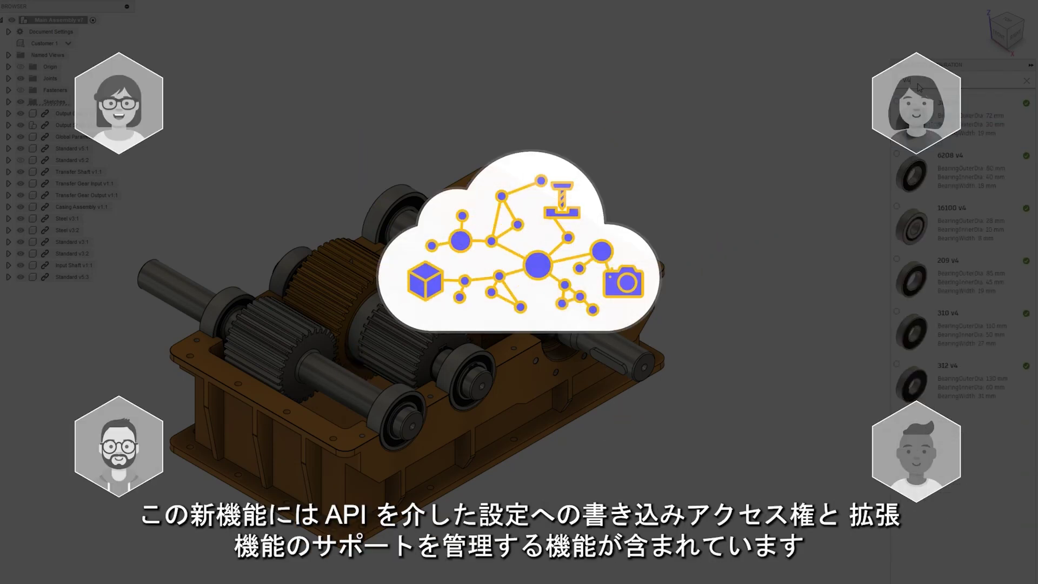
# Narrow the bearing configuration search to 306 to show 306 v4.
pyautogui.press('BackSpace')
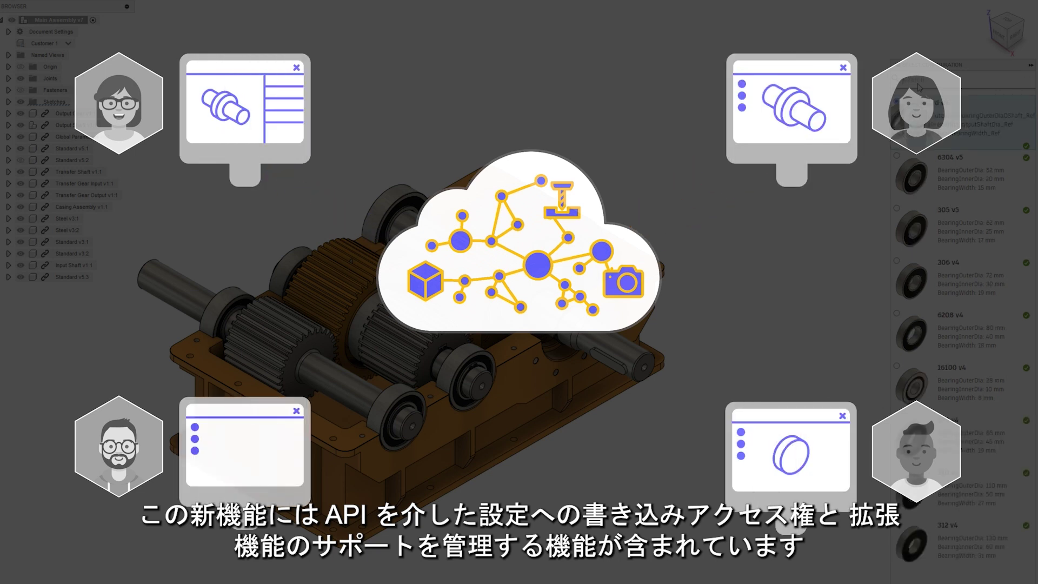
pyautogui.write('306')
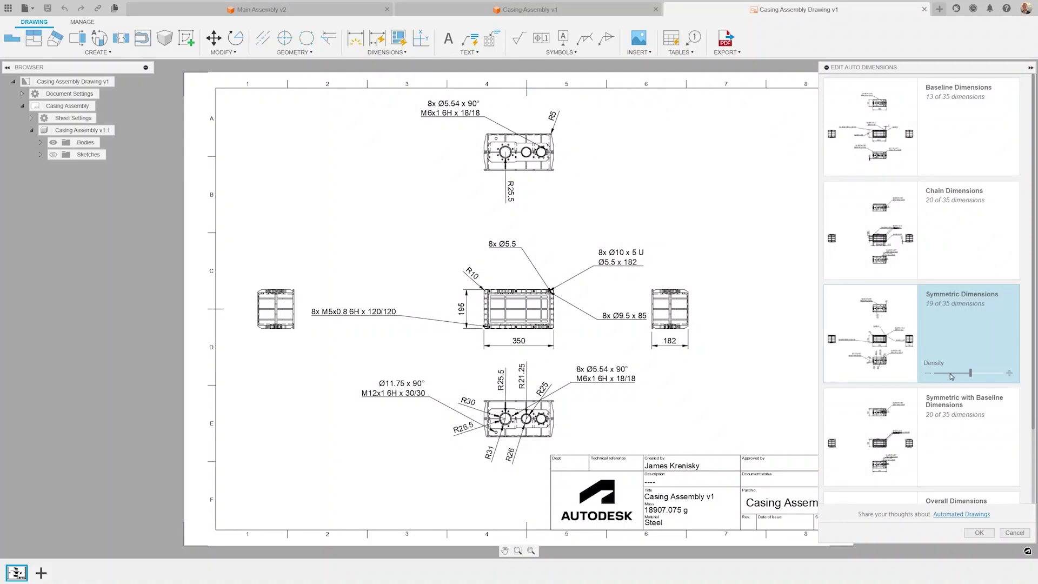
# Apply symmetric auto dimensions, then add a perspective view of the casing oriented NE Isometric.
pyautogui.click(979, 533)
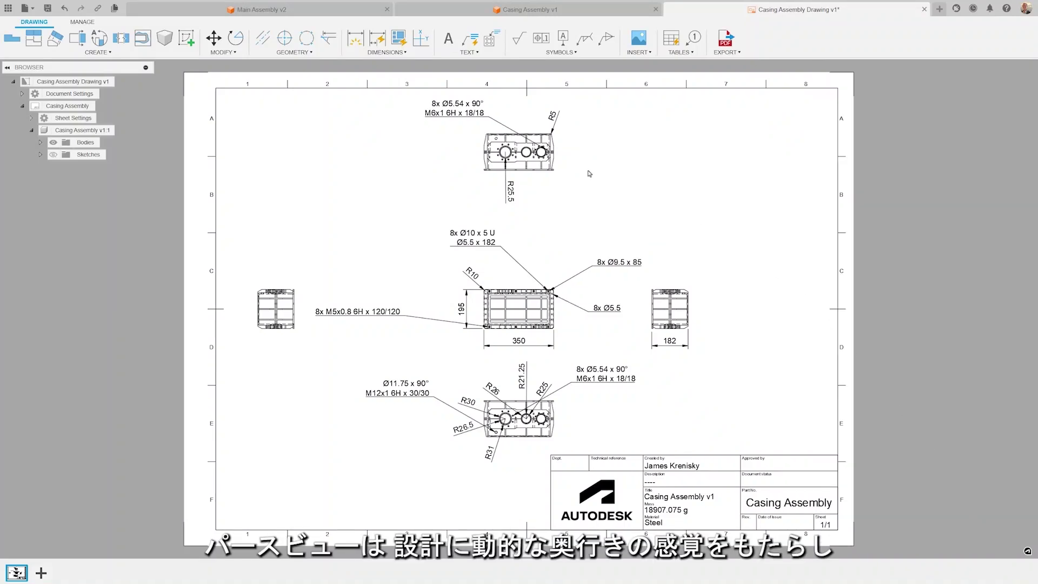
pyautogui.rightClick(98, 131)
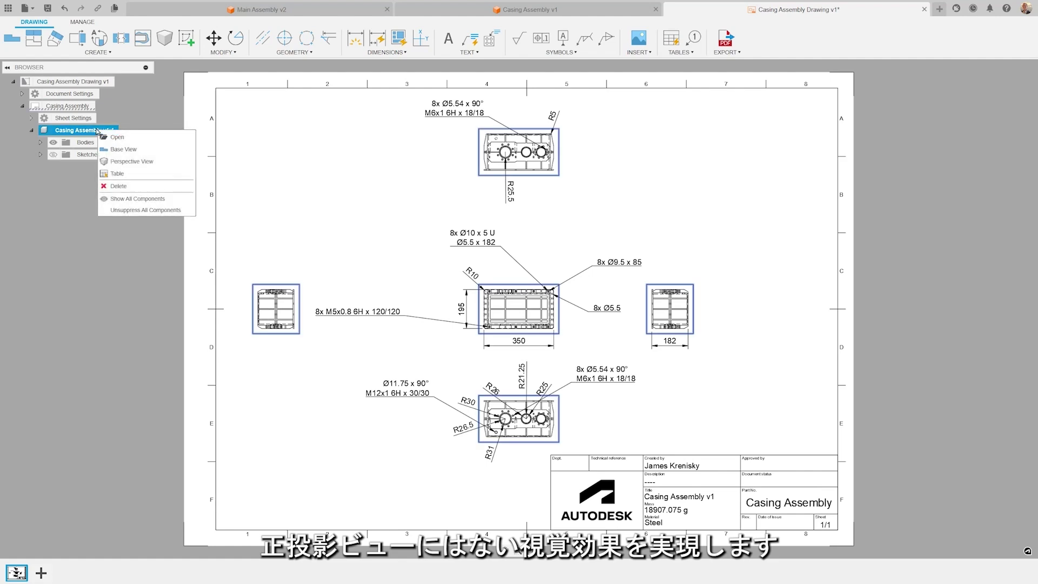
pyautogui.click(134, 160)
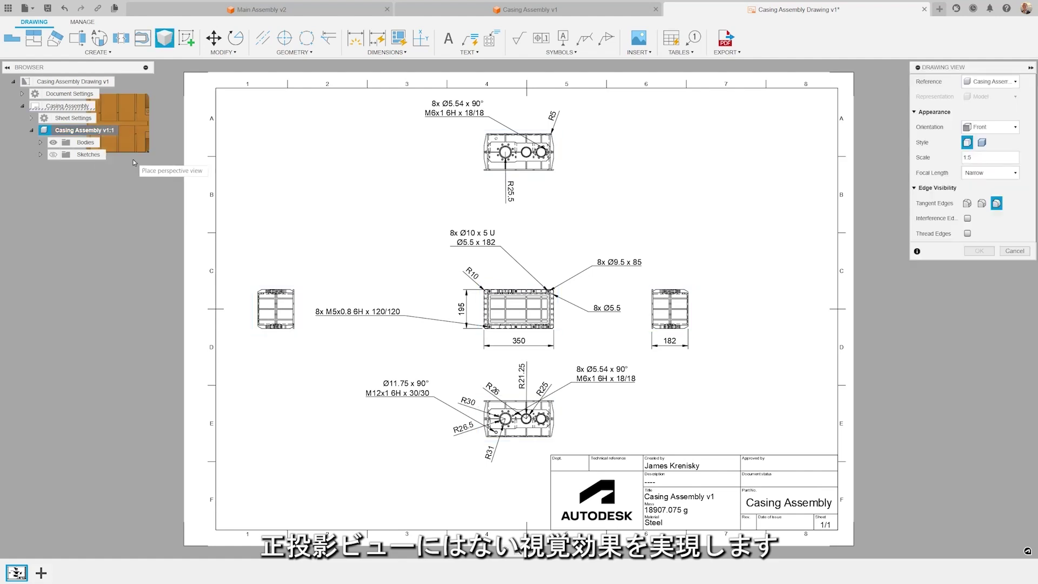
pyautogui.click(987, 128)
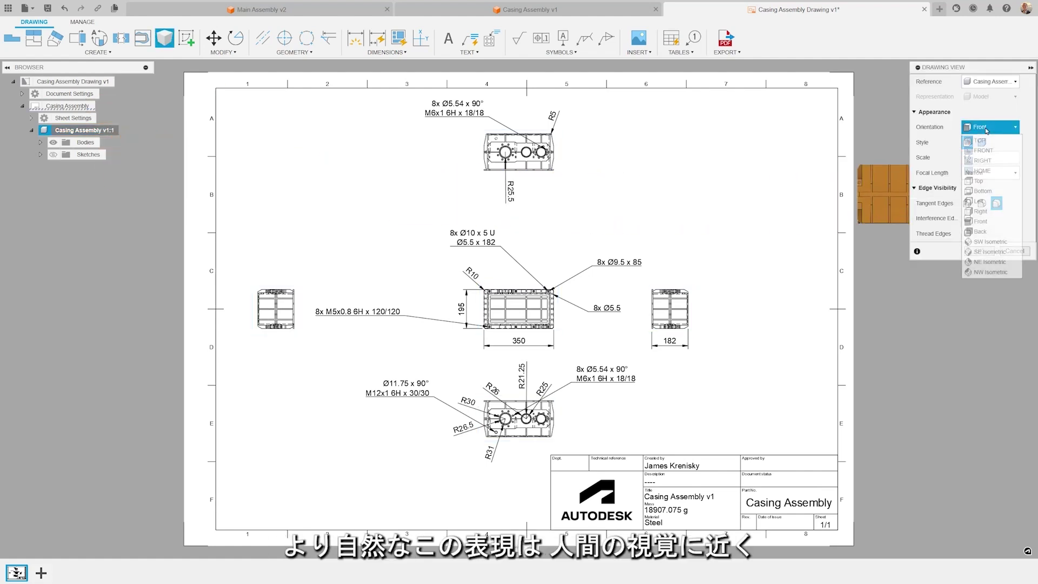
pyautogui.click(987, 252)
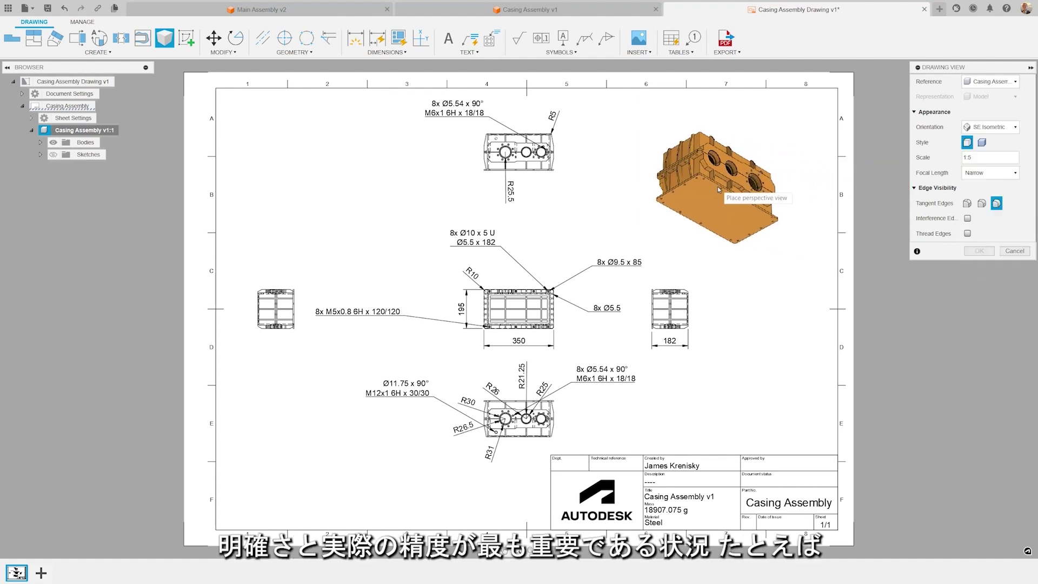
pyautogui.click(989, 127)
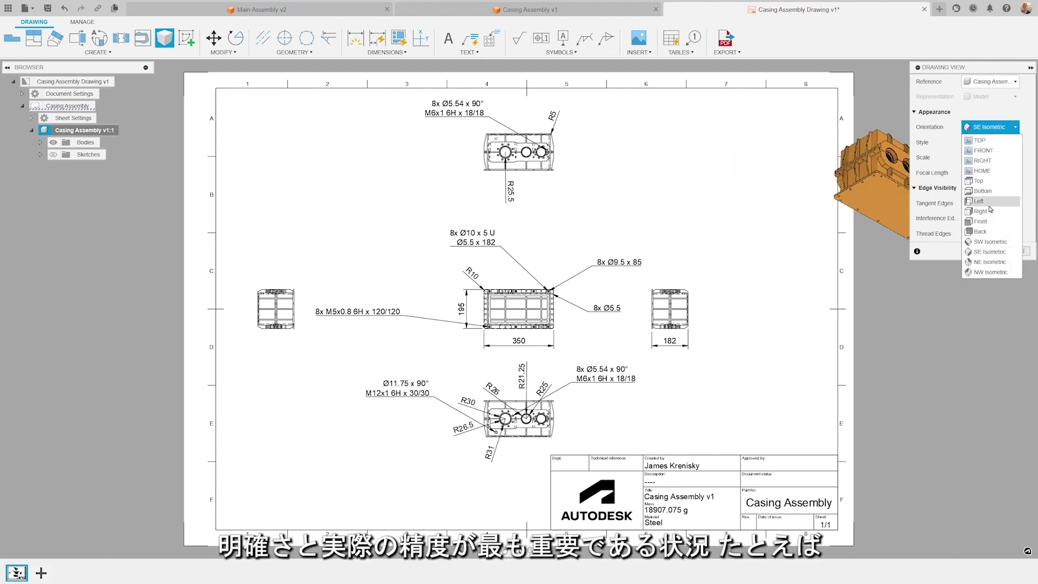
pyautogui.click(994, 263)
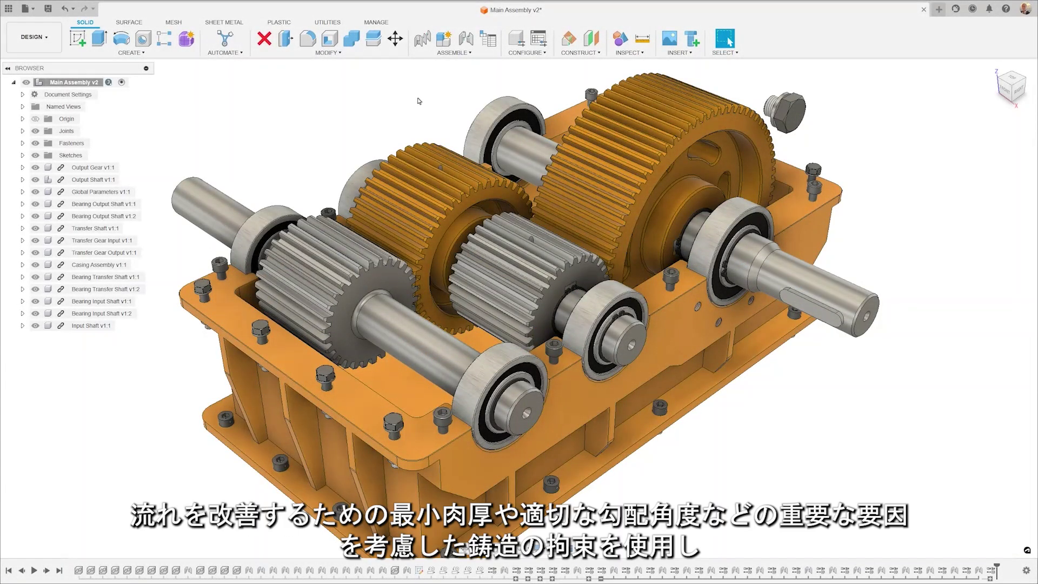
# In Generative Design, add casting with 3.0 deg draft and 1.50 mm thickness to the gear study.
pyautogui.click(337, 279)
pyautogui.click(34, 37)
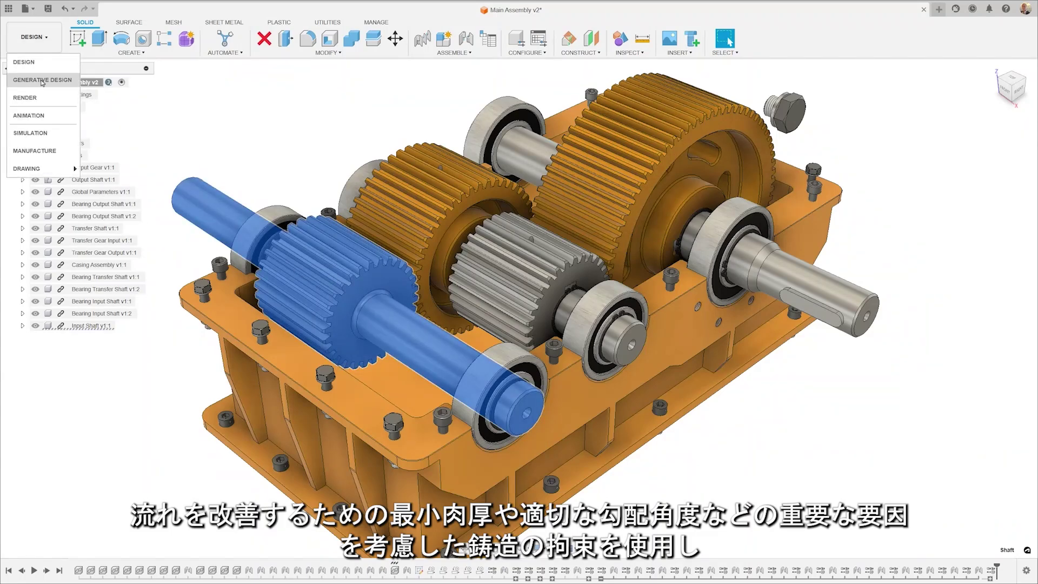
pyautogui.click(42, 80)
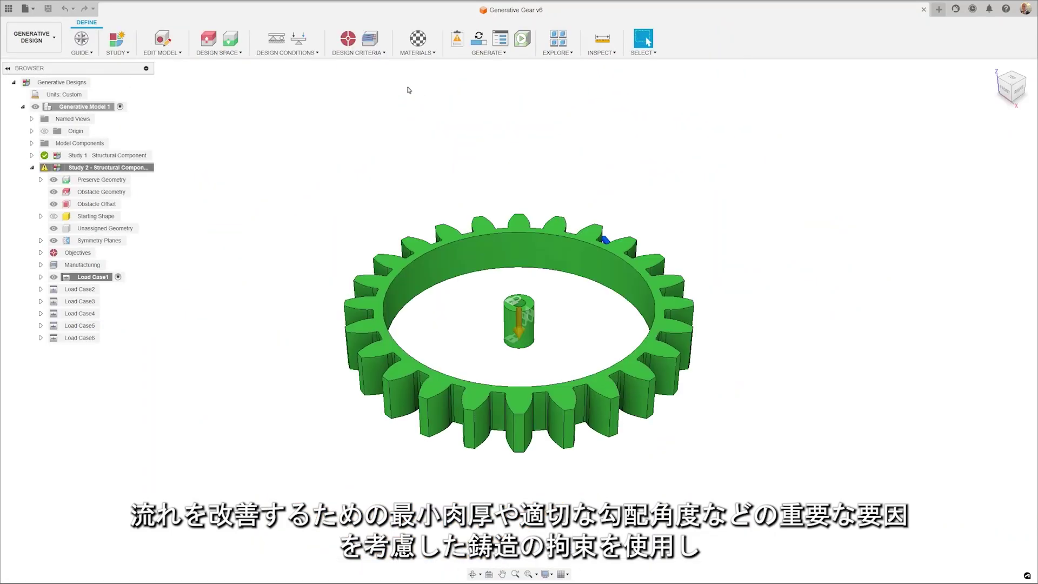
pyautogui.click(371, 40)
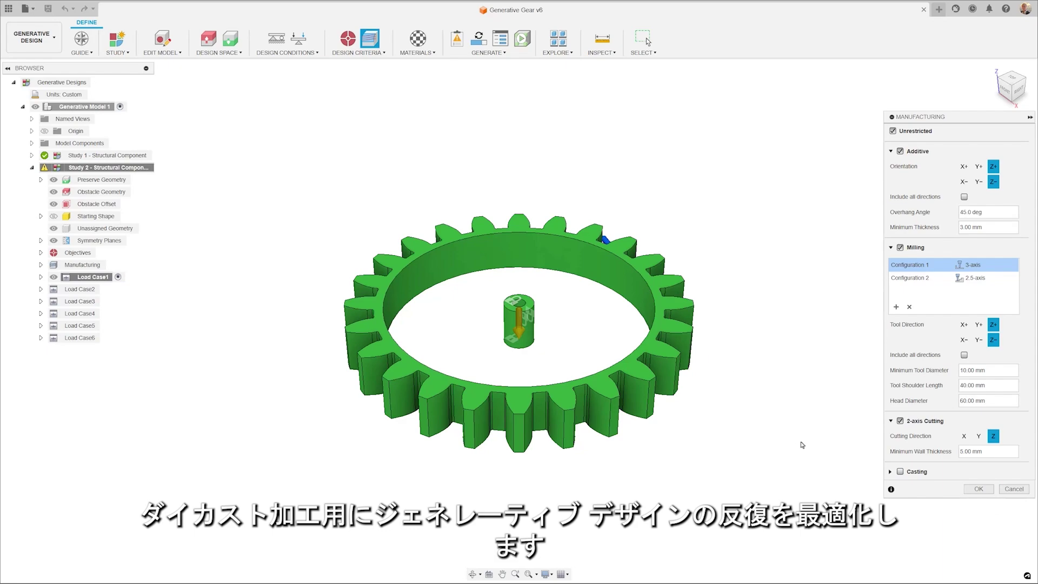
pyautogui.click(901, 472)
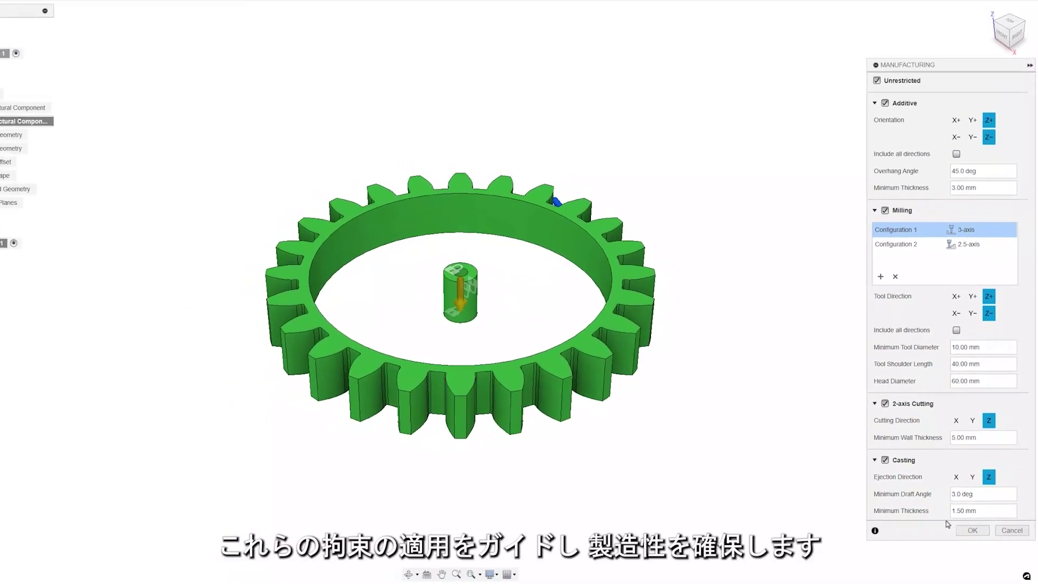
pyautogui.click(973, 530)
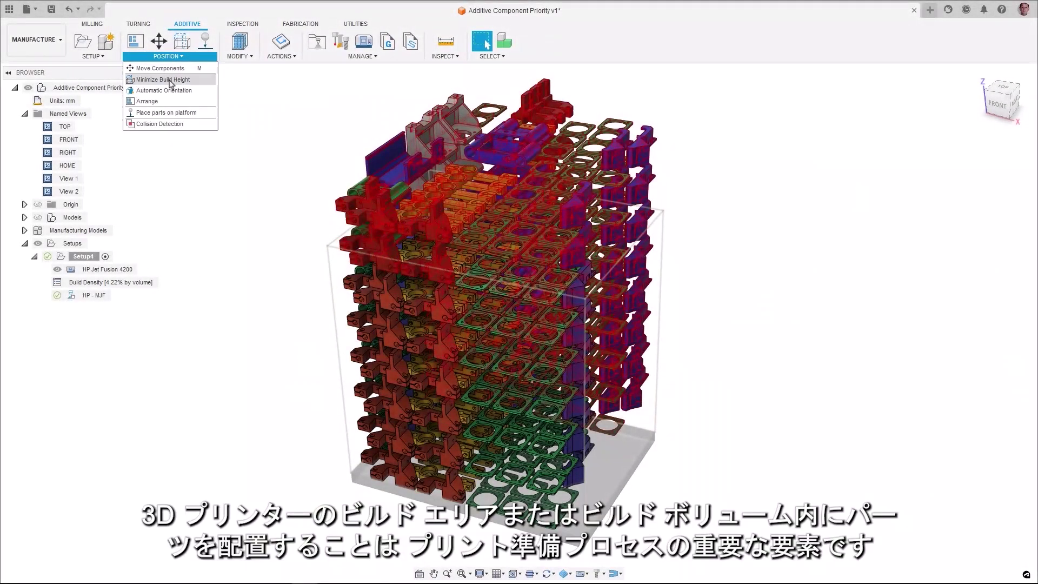
# Auto-arrange the 375 parts within the HP Jet Fusion 4200 build volume.
pyautogui.click(147, 101)
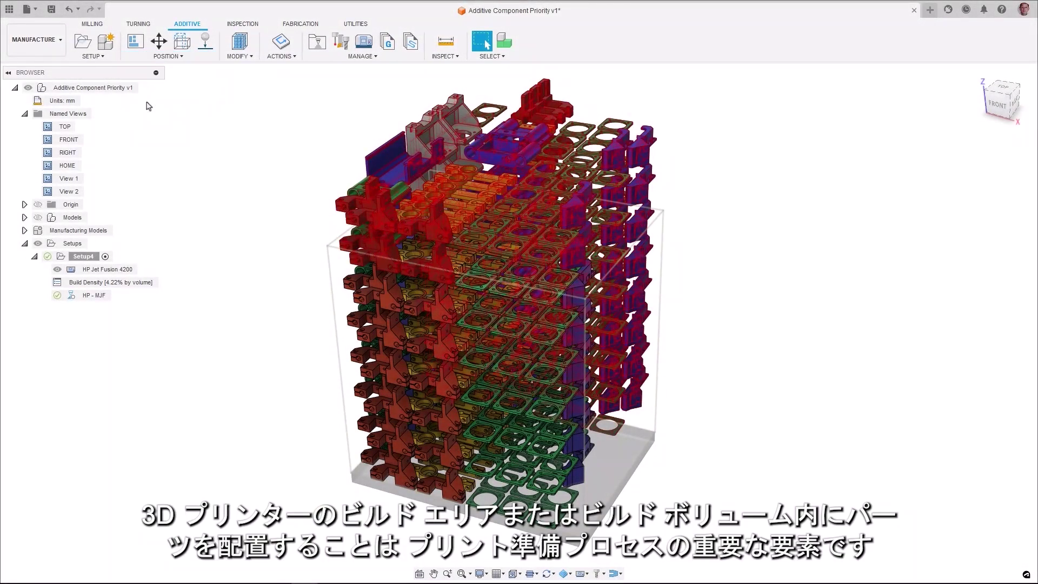
# Arrange the parts as a 3D bounding-box packing prioritised by Volume with 2 mm spacing.
pyautogui.click(1014, 154)
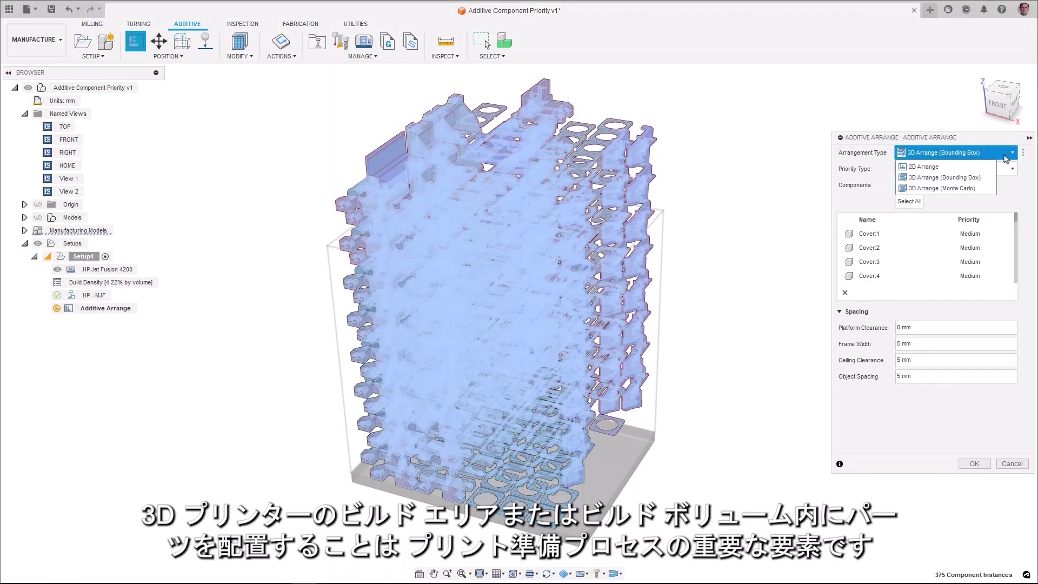
pyautogui.click(982, 178)
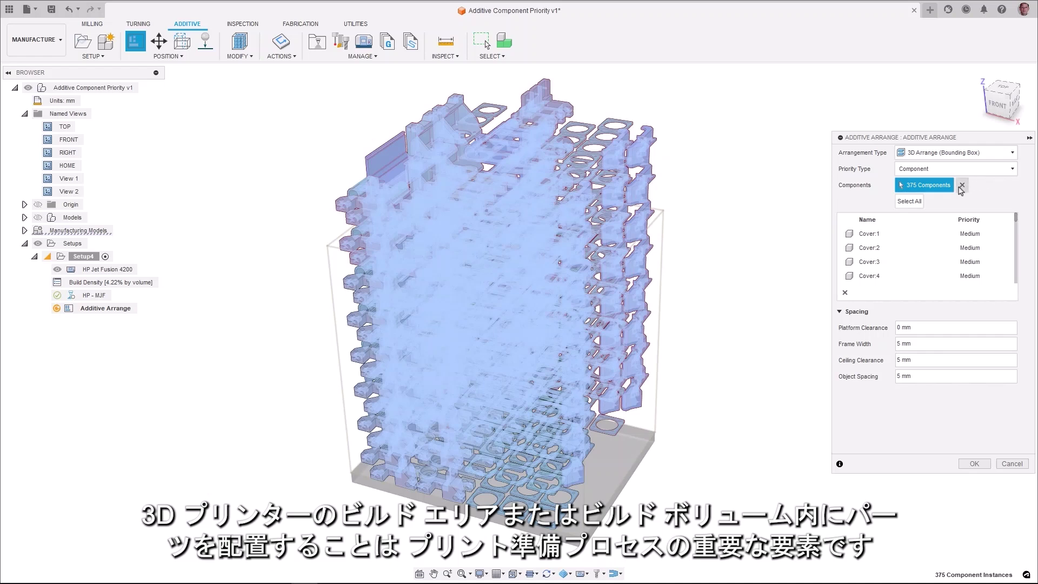
pyautogui.click(961, 172)
pyautogui.click(925, 196)
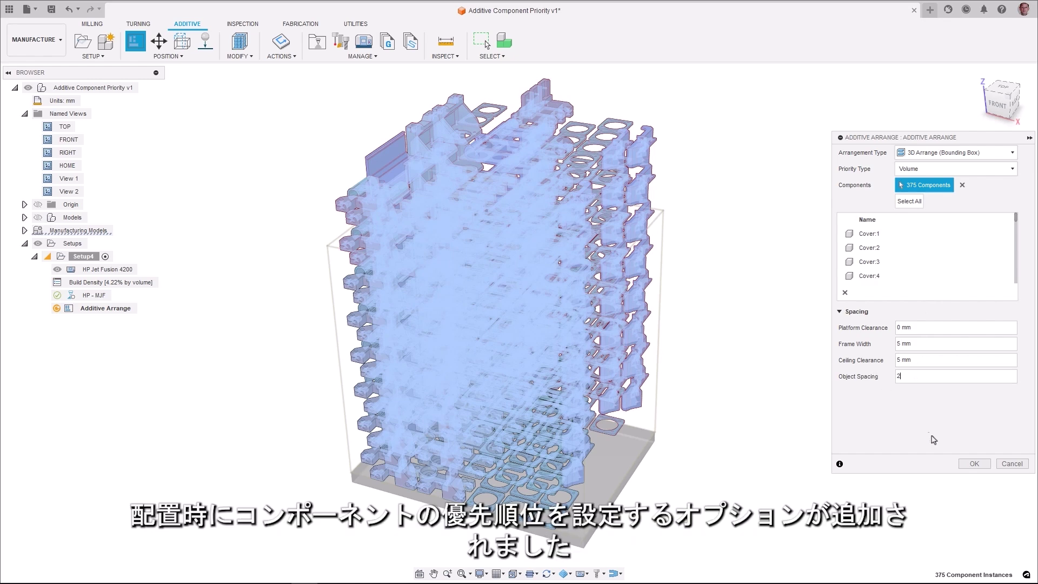
pyautogui.click(974, 463)
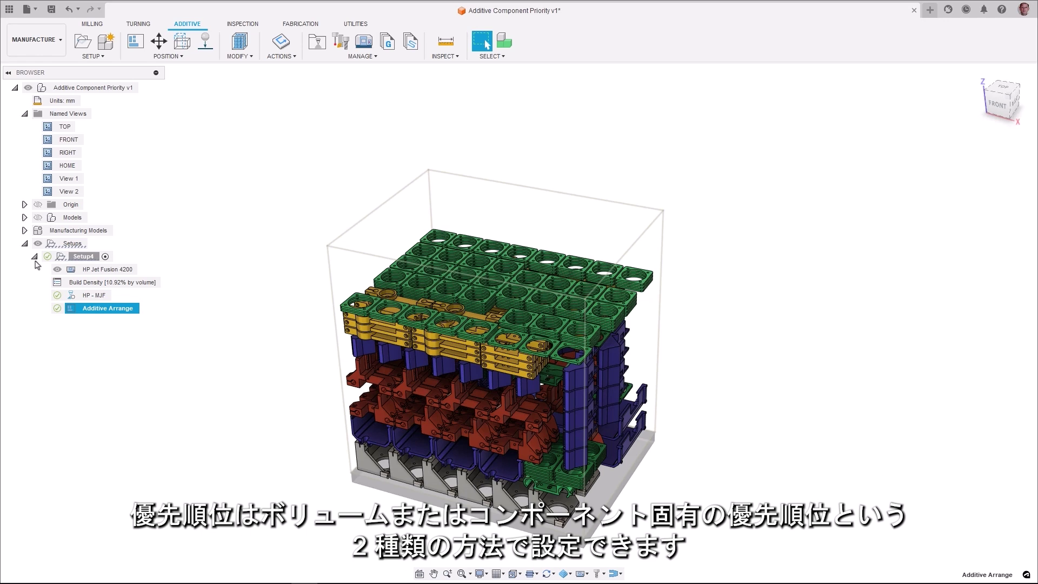
# Re-arrange by Component priority, setting Plate Spacer (1):1, (1):2 and (1):3 to Very High.
pyautogui.doubleClick(49, 192)
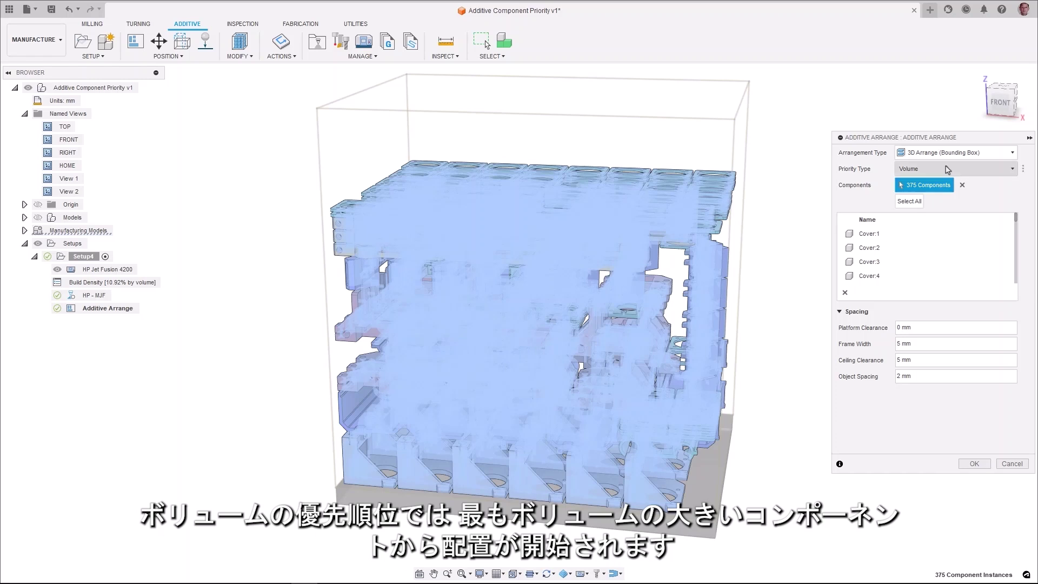
pyautogui.click(948, 171)
pyautogui.click(939, 184)
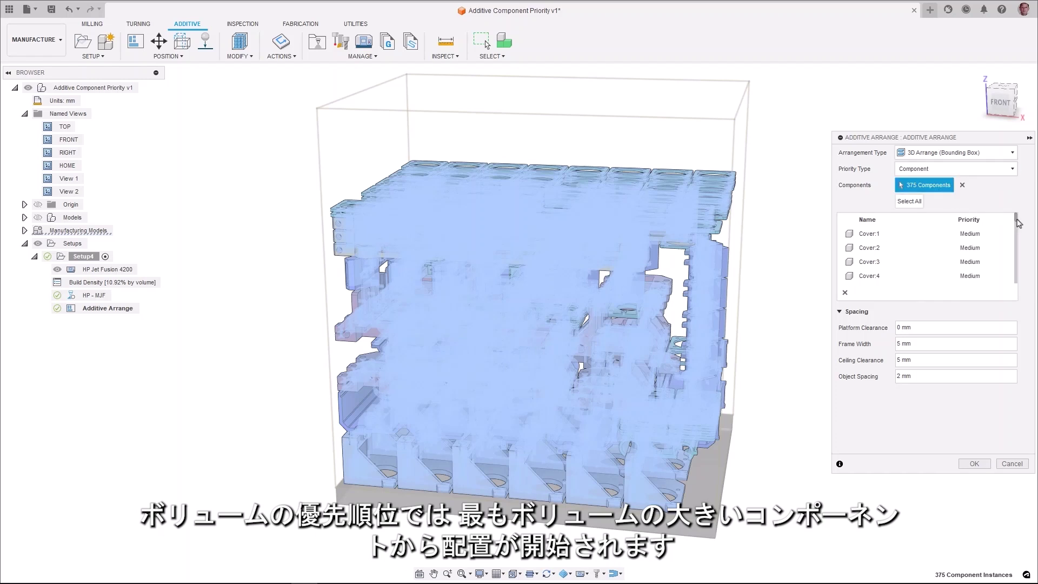
pyautogui.scroll(-5, 1015, 243)
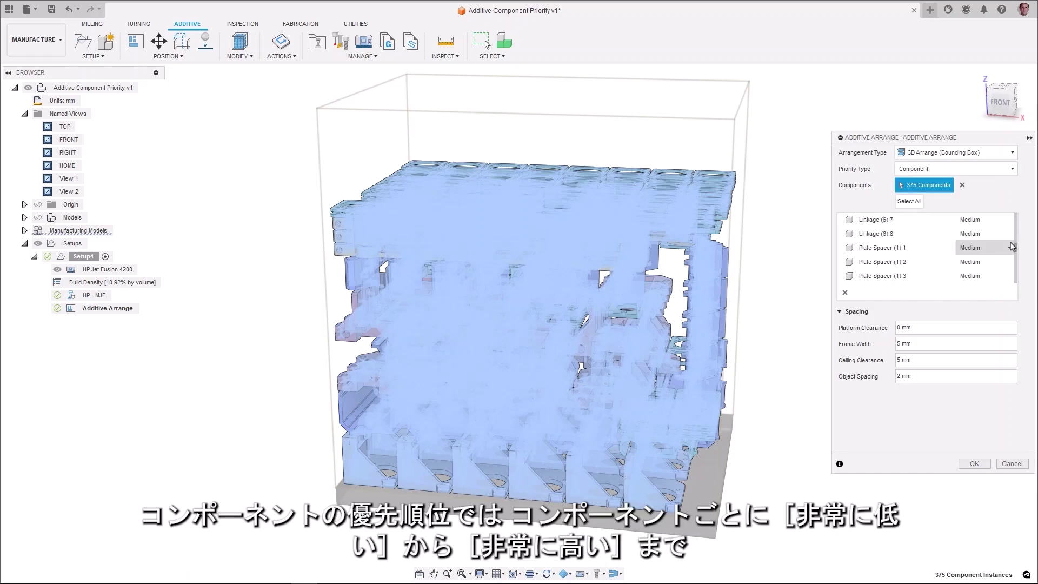
pyautogui.click(1007, 248)
pyautogui.click(977, 262)
pyautogui.click(977, 261)
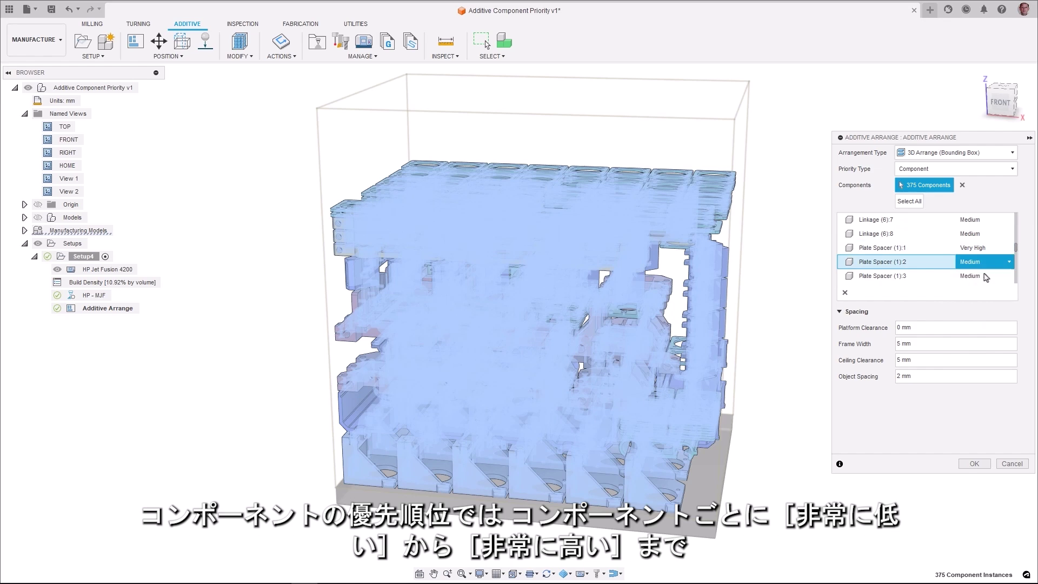
pyautogui.click(980, 276)
pyautogui.click(987, 277)
pyautogui.click(982, 290)
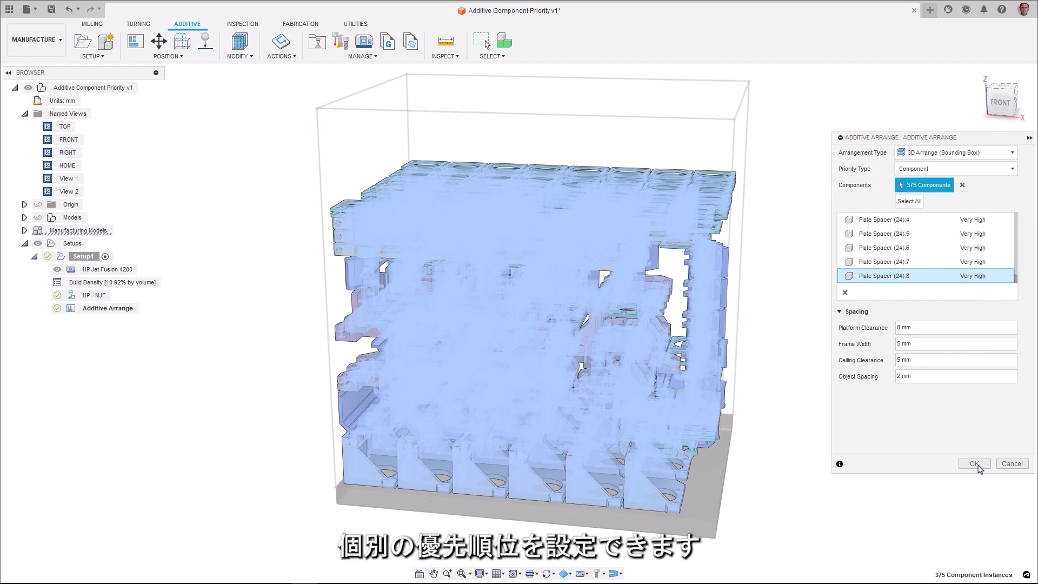
pyautogui.click(977, 465)
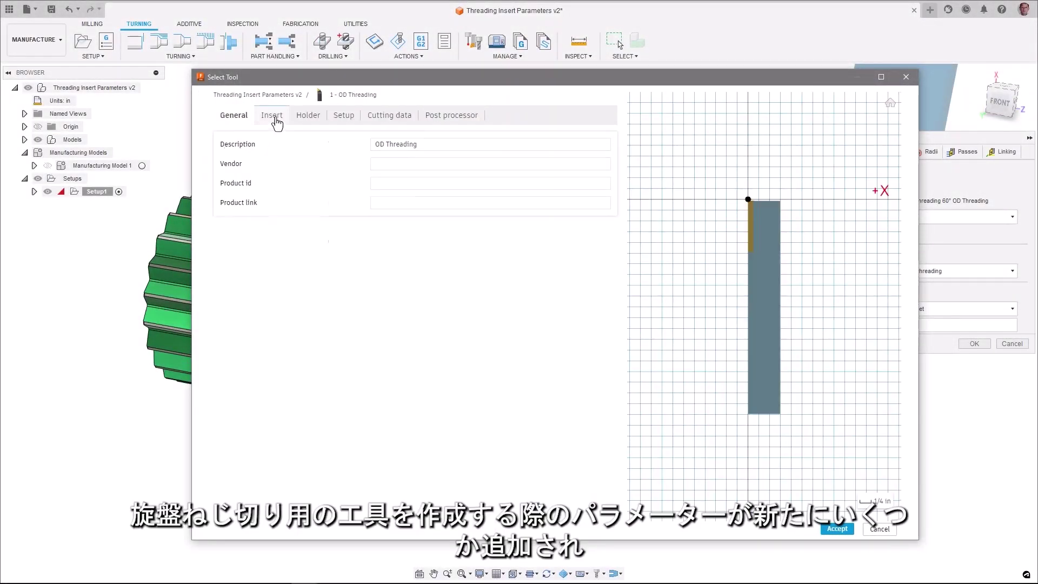
# Cycle the OD threading insert's thread tip type through Flat and Point, leaving it Round.
pyautogui.click(276, 119)
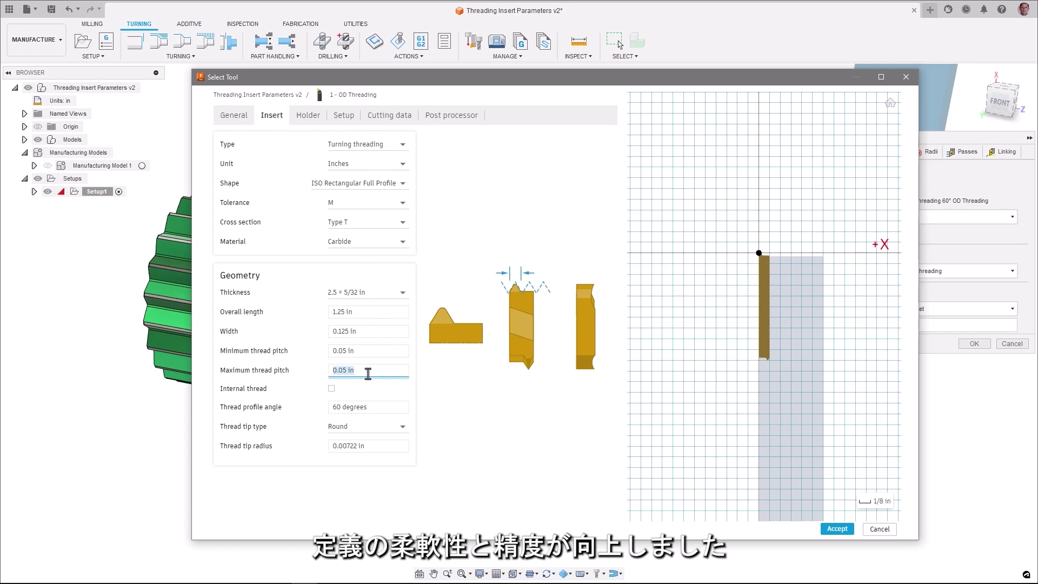
pyautogui.click(372, 407)
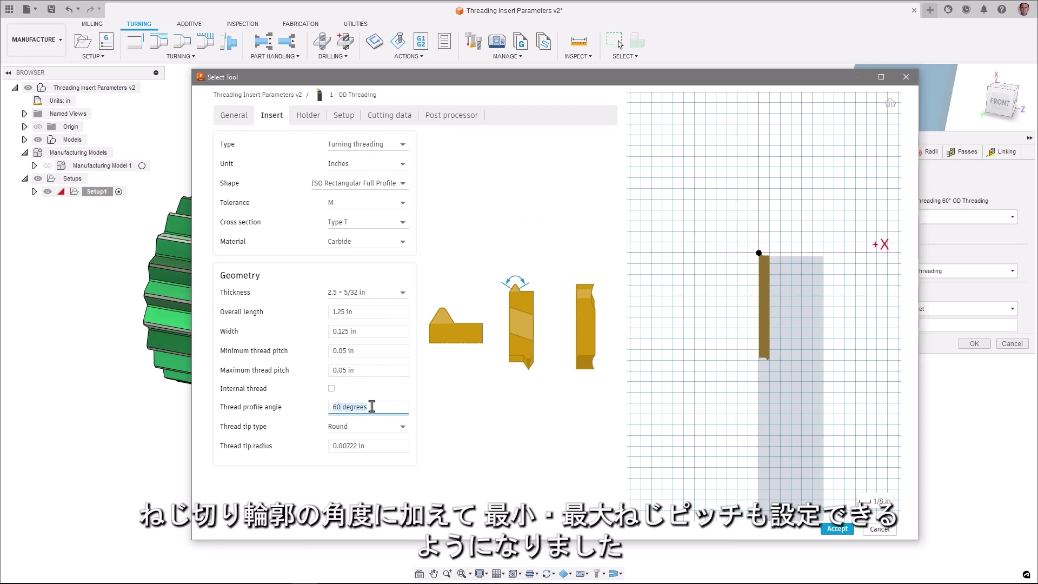
pyautogui.click(375, 431)
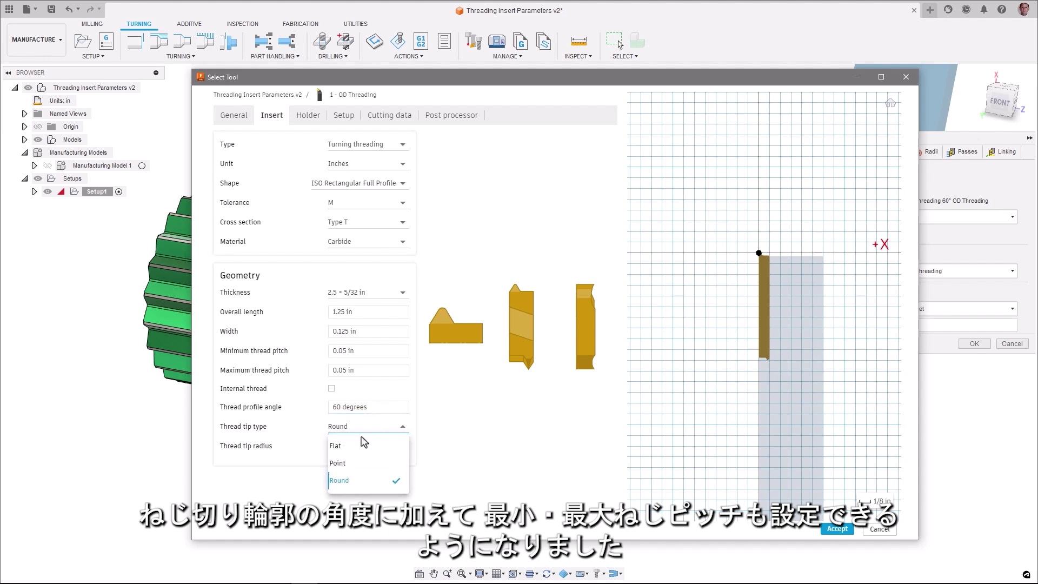
pyautogui.click(342, 448)
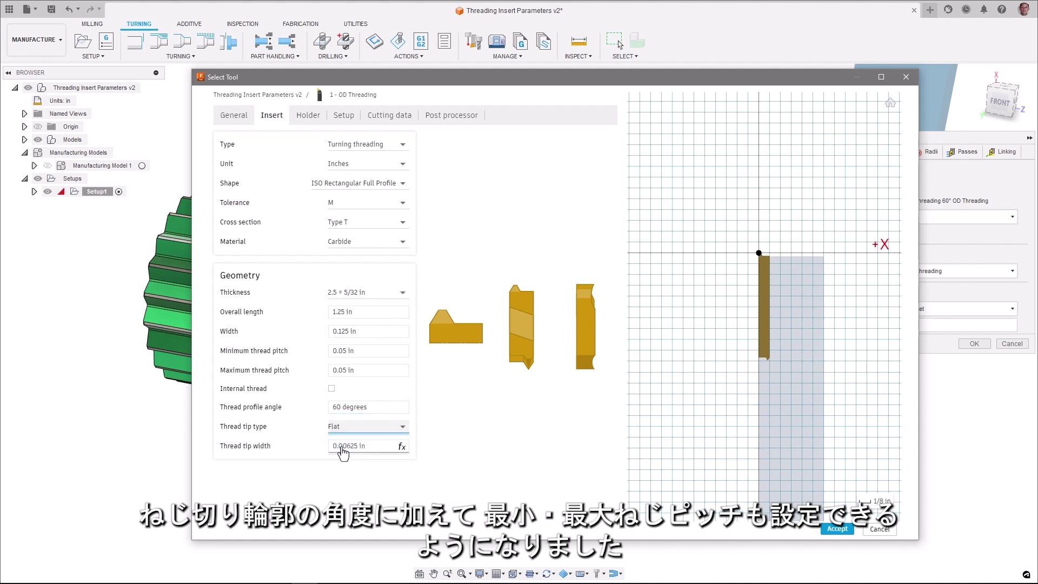
pyautogui.click(349, 428)
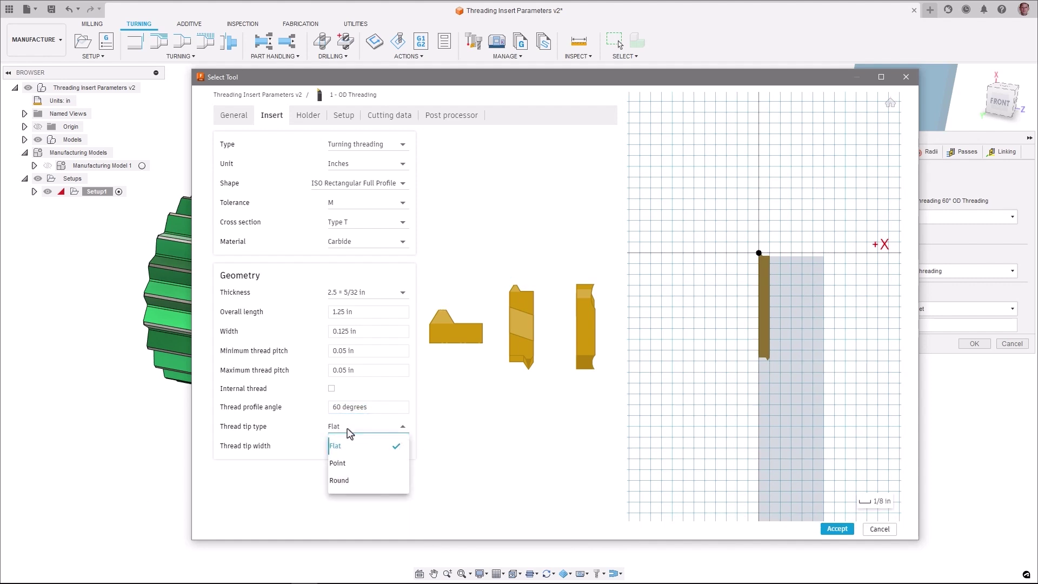
pyautogui.click(338, 465)
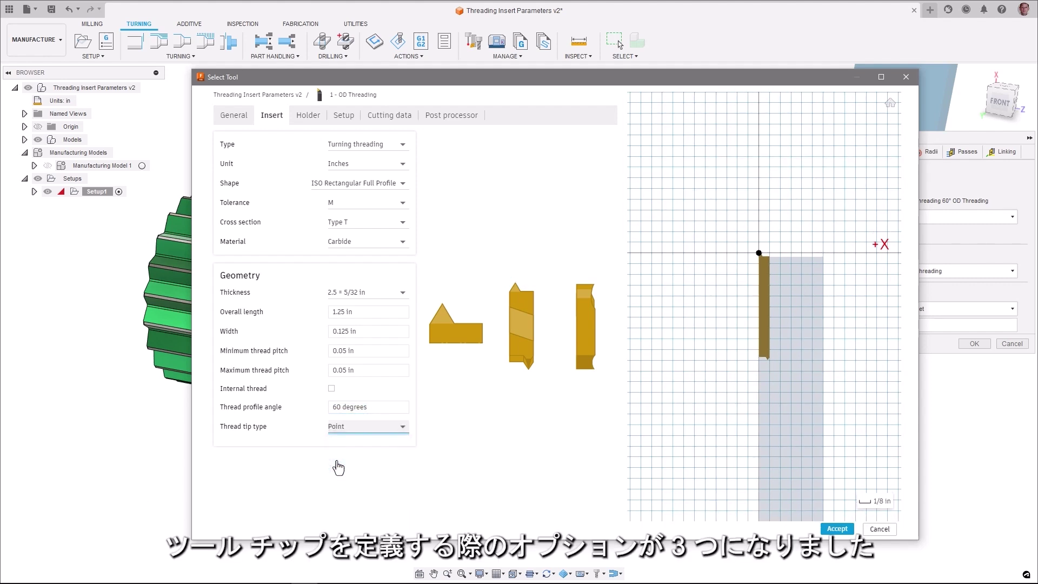
pyautogui.click(340, 430)
pyautogui.click(339, 481)
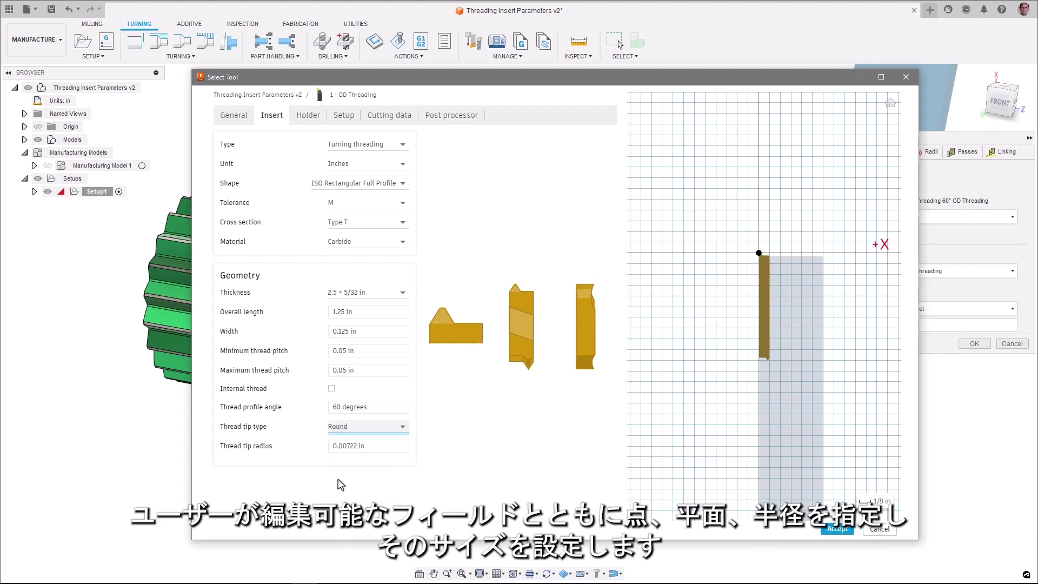
pyautogui.click(365, 449)
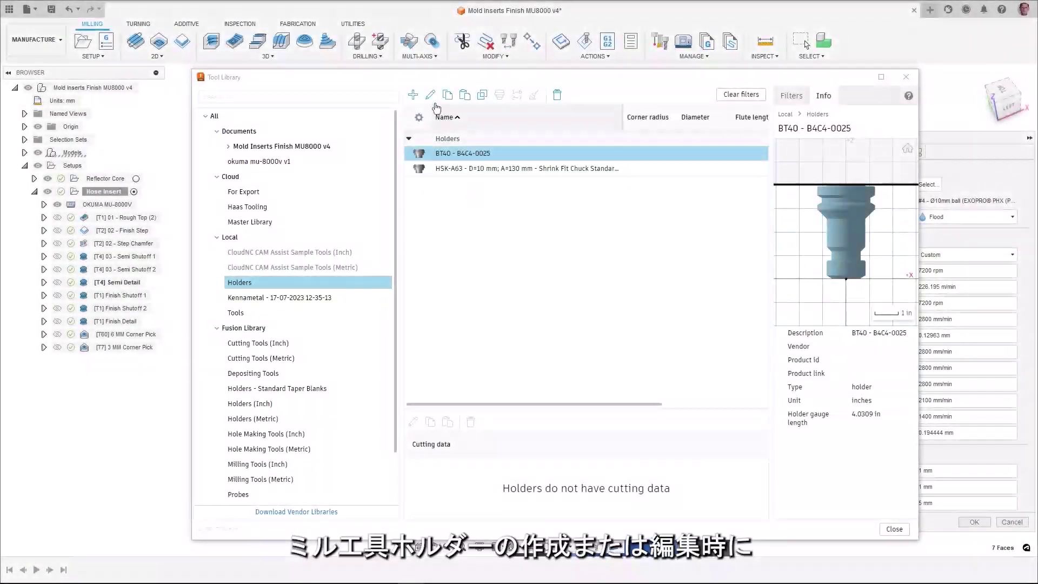
# Edit the BT40 - B4C4-0025 holder and mark sections 1 to 4 above the gauge line.
pyautogui.click(431, 96)
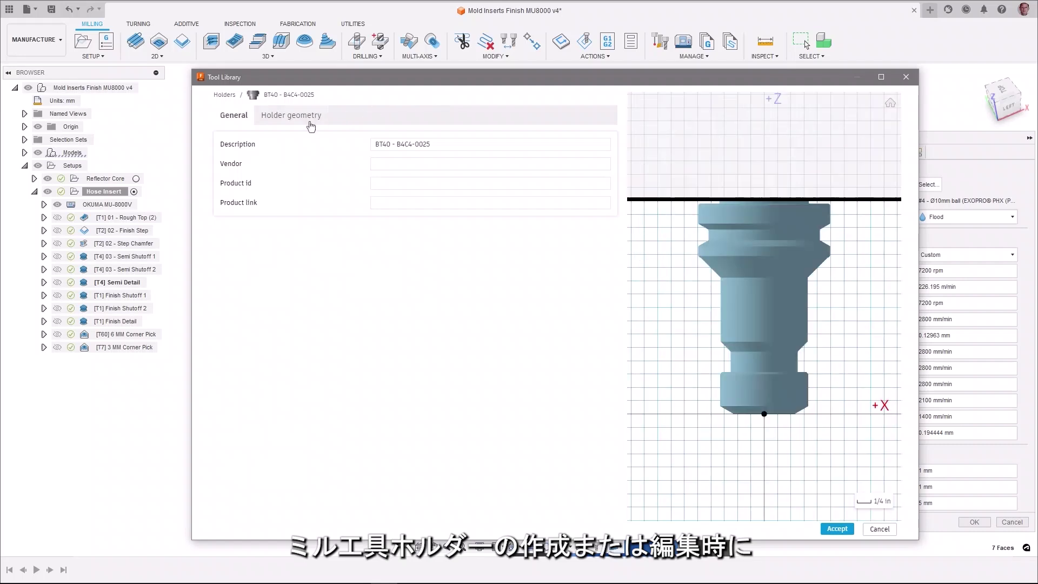
pyautogui.click(305, 120)
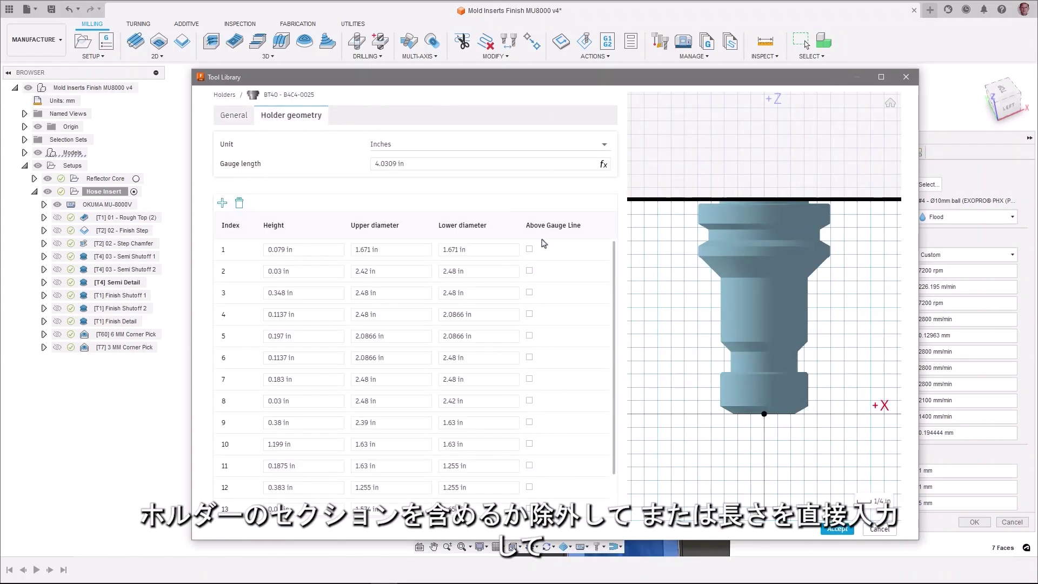
pyautogui.click(529, 250)
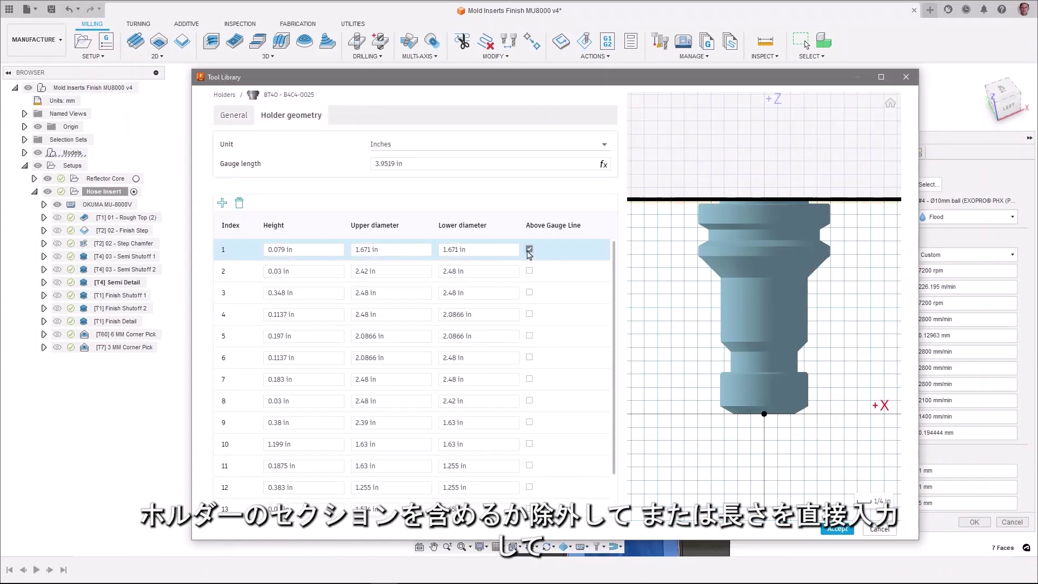
pyautogui.click(530, 271)
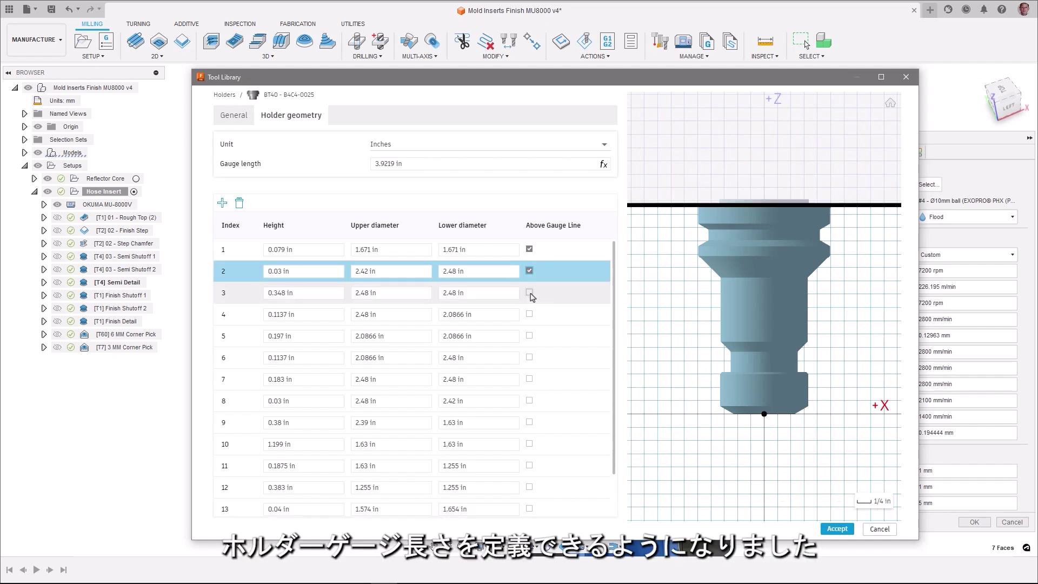
pyautogui.click(530, 294)
pyautogui.click(531, 315)
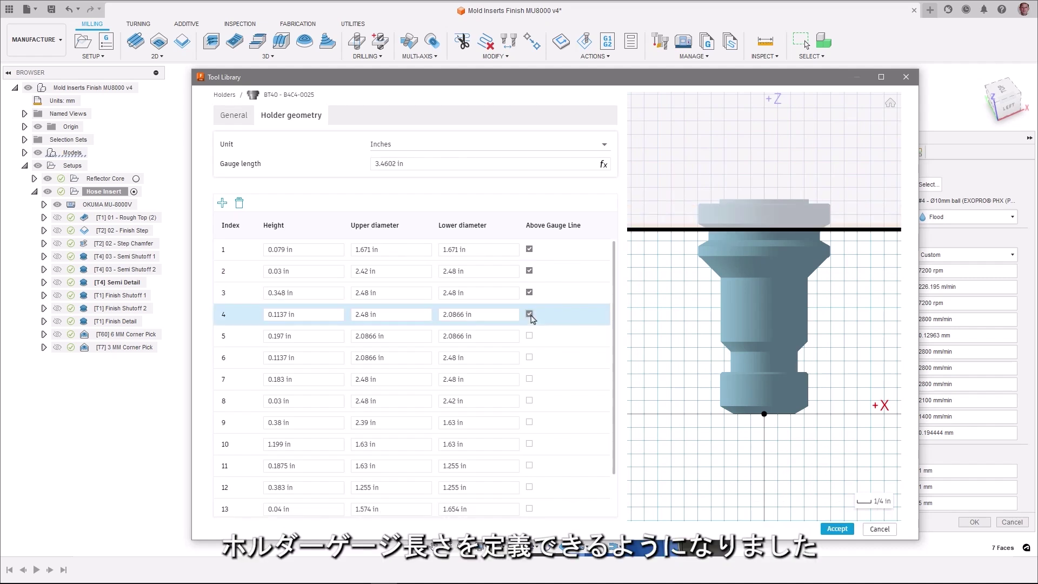
# Take holder sections 3, 2 and 1 back out of the above-gauge-line set.
pyautogui.click(530, 293)
pyautogui.click(530, 270)
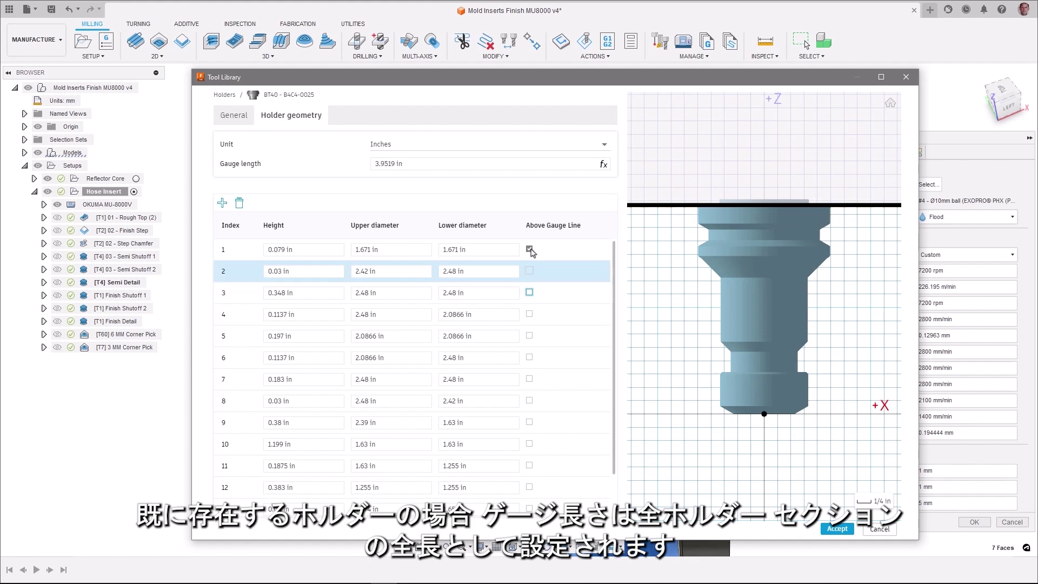
pyautogui.click(530, 250)
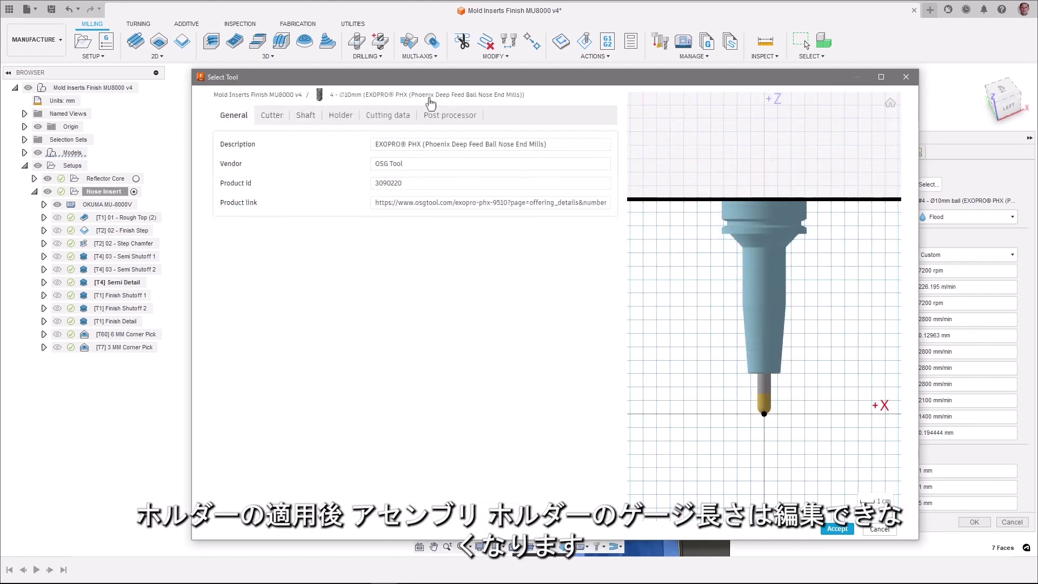
# Set the 10 mm ball mill's length below holder to 50 mm, giving 179.79 mm gauge length.
pyautogui.click(273, 116)
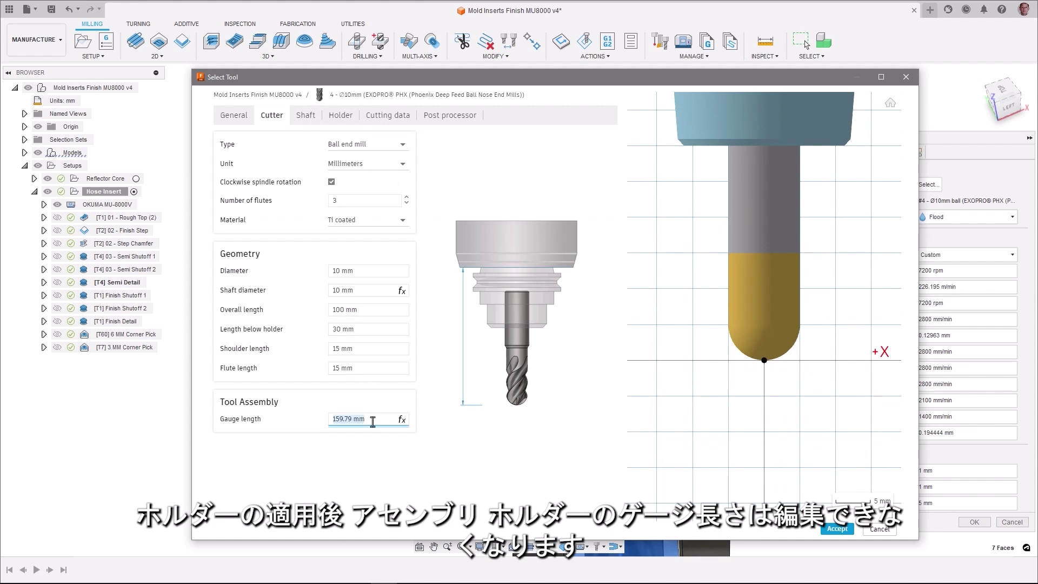
pyautogui.click(367, 329)
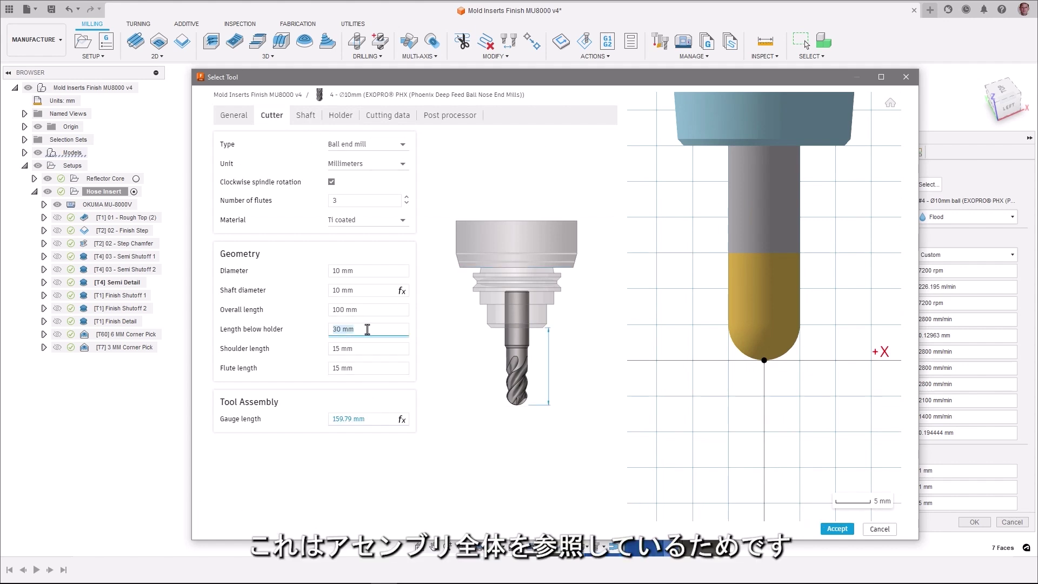
pyautogui.write('50')
pyautogui.click(768, 398)
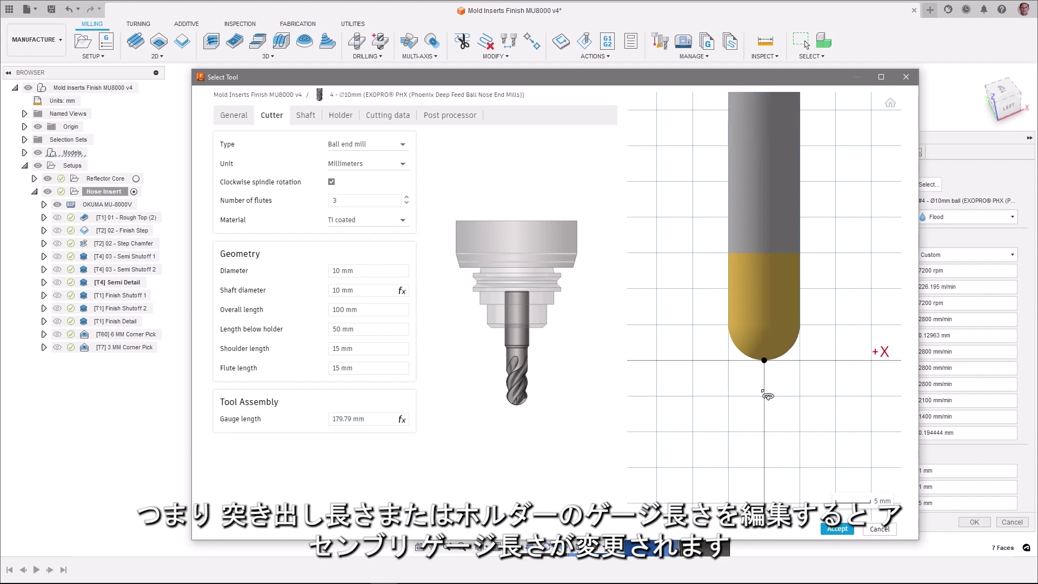
pyautogui.scroll(-5, 770, 399)
pyautogui.scroll(3, 774, 216)
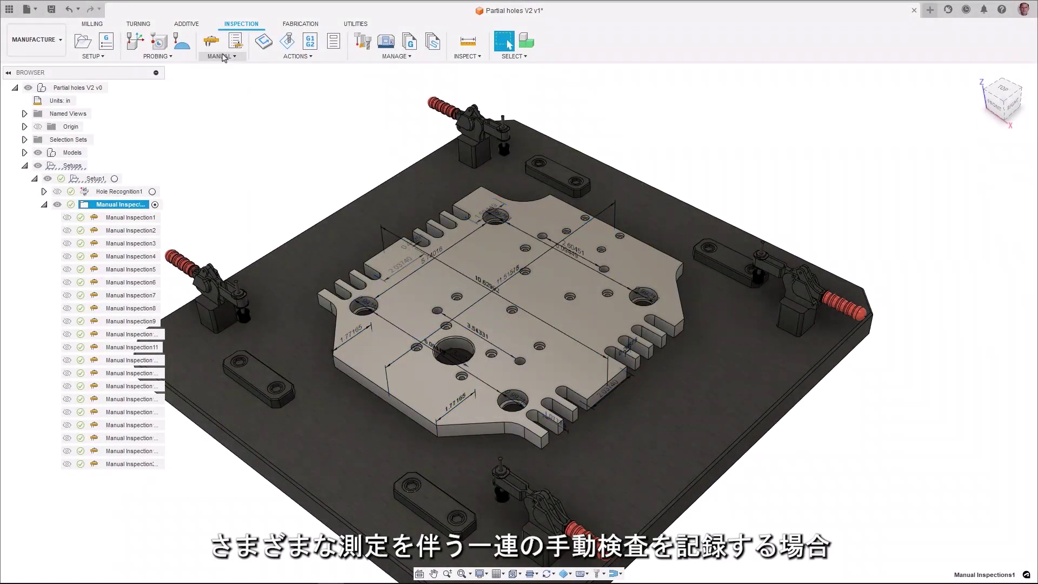
# Start Record Manual Inspection and step forward through inspections 2 to 9.
pyautogui.click(223, 56)
pyautogui.click(233, 79)
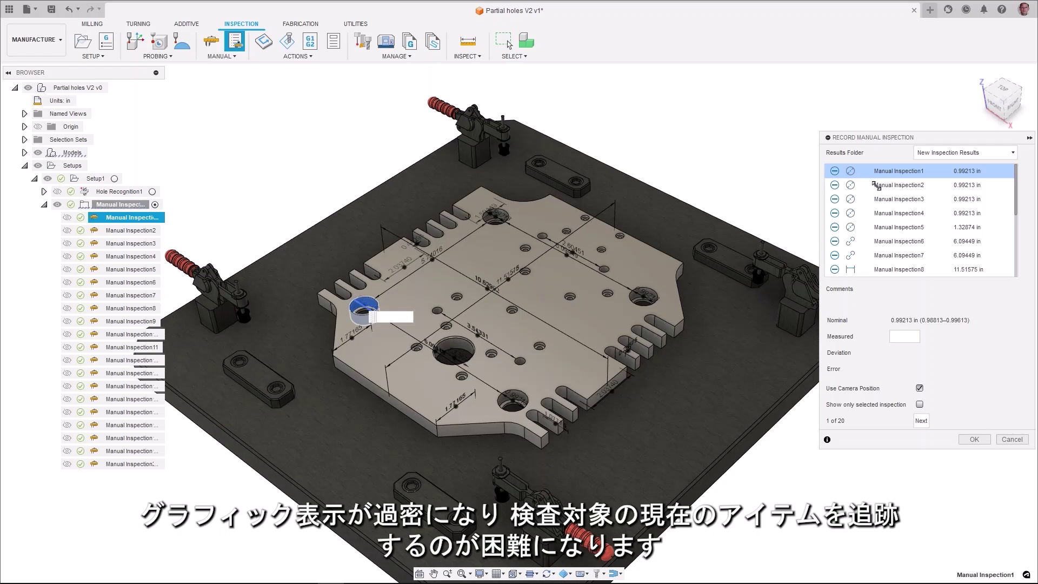
pyautogui.click(876, 185)
pyautogui.click(882, 186)
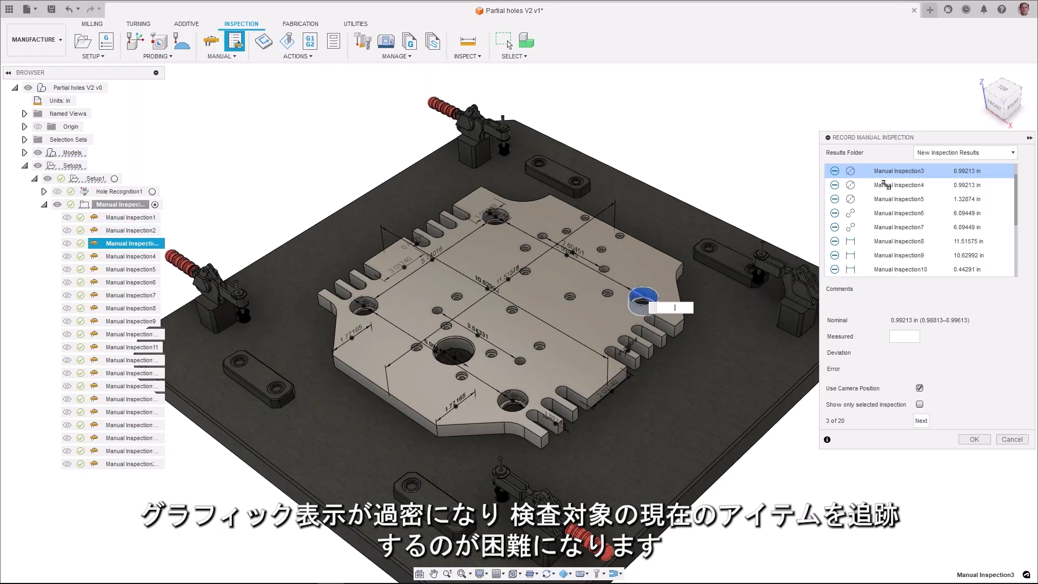
pyautogui.click(884, 185)
pyautogui.click(886, 185)
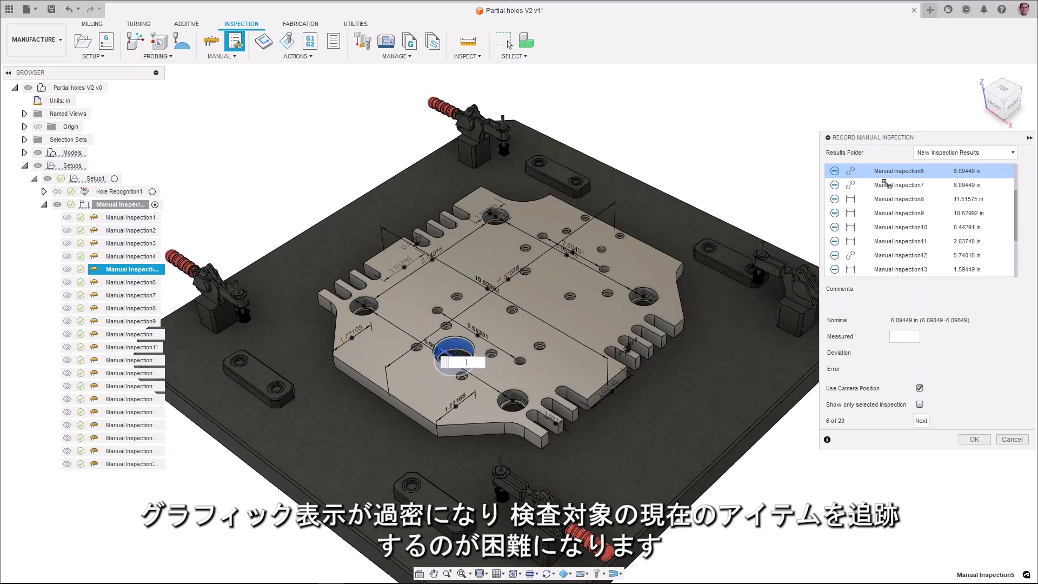
pyautogui.click(885, 184)
pyautogui.click(885, 184)
pyautogui.click(885, 185)
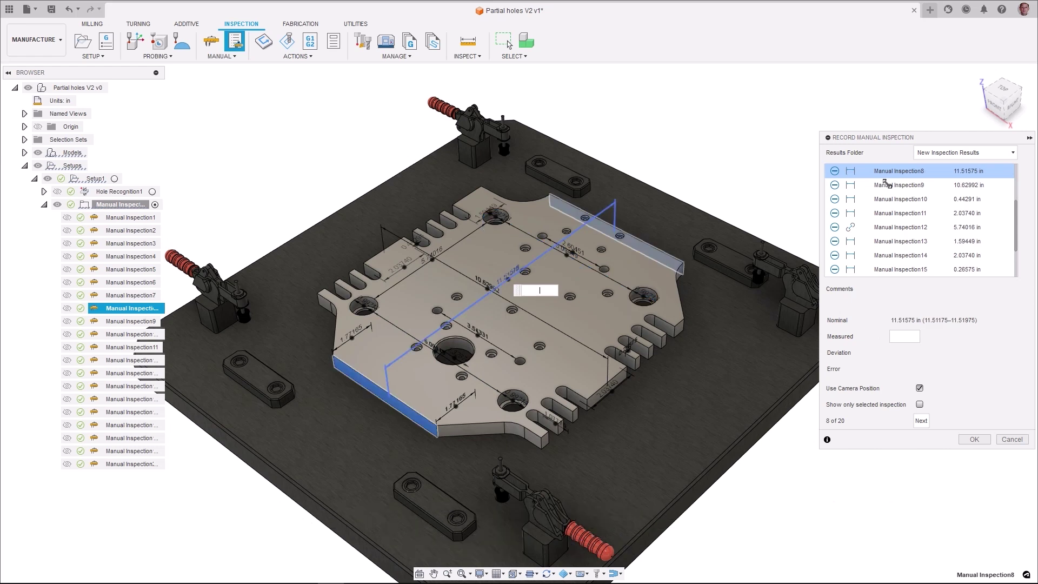
pyautogui.click(885, 184)
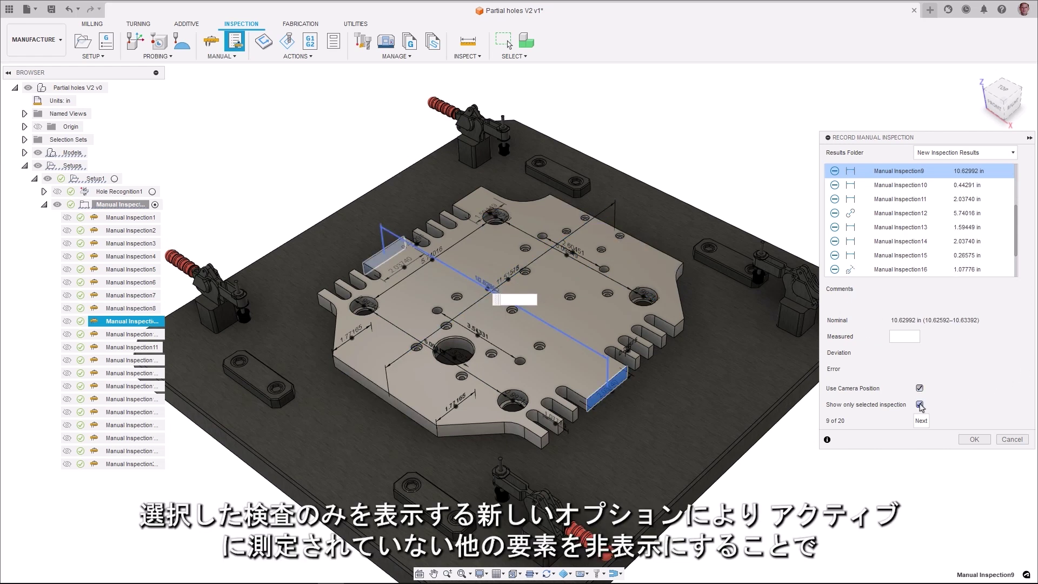
# Return to Manual Inspection1 and step through the inspections one at a time.
pyautogui.scroll(3, 968, 197)
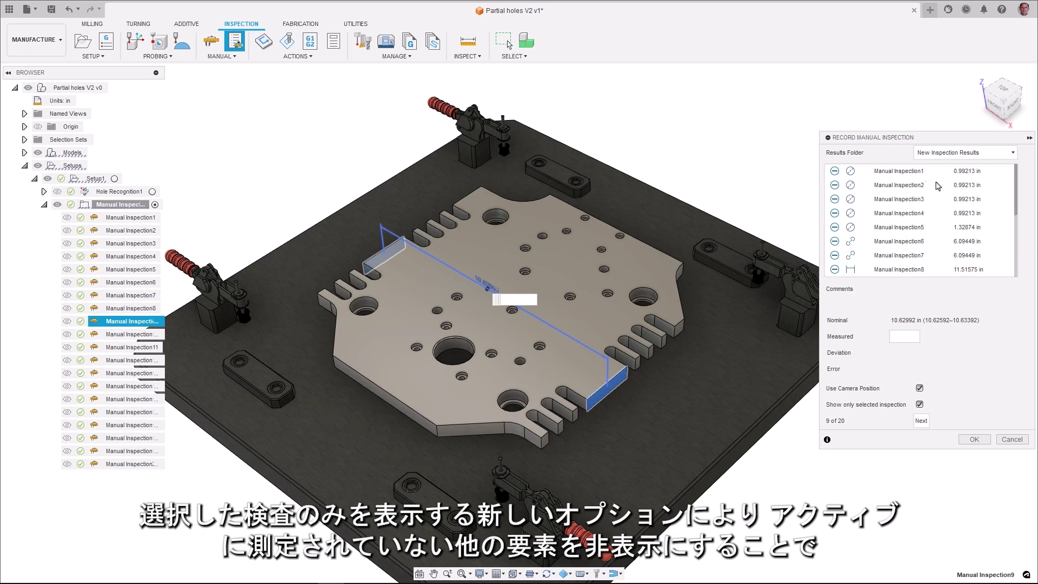
pyautogui.click(895, 172)
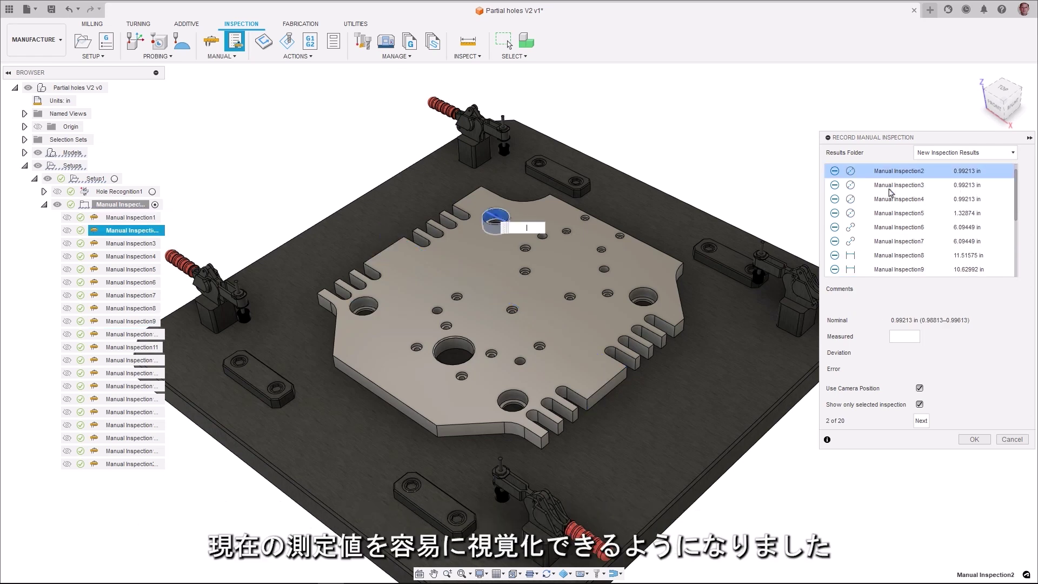
pyautogui.press('Down')
pyautogui.press('Down')
pyautogui.press('Down')
pyautogui.press('Down')
pyautogui.press('Down')
pyautogui.press('Down')
pyautogui.press('Down')
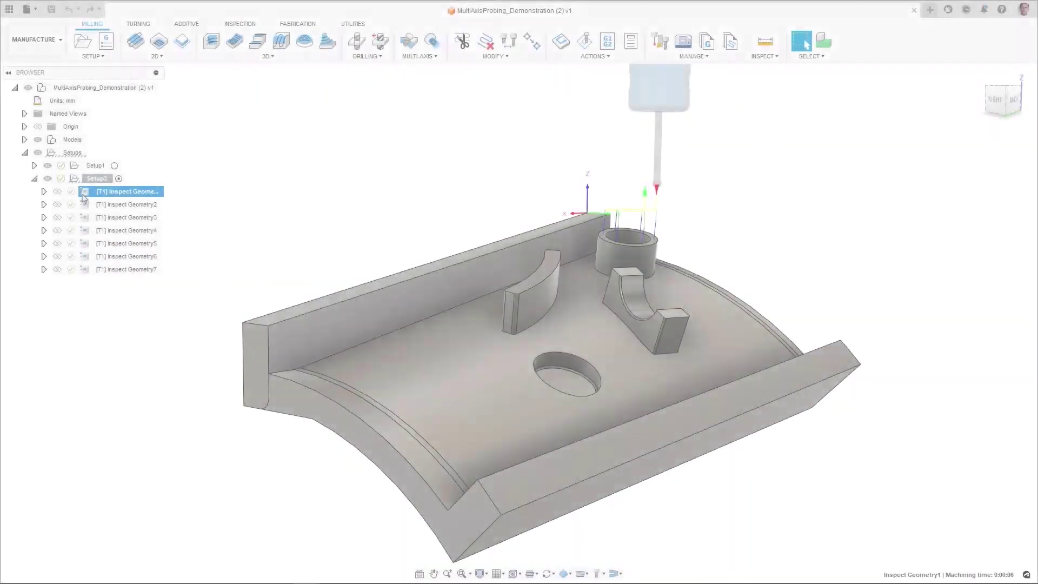
# Review the Inspect Geometry2 through Inspect Geometry7 probing paths in turn.
pyautogui.click(84, 209)
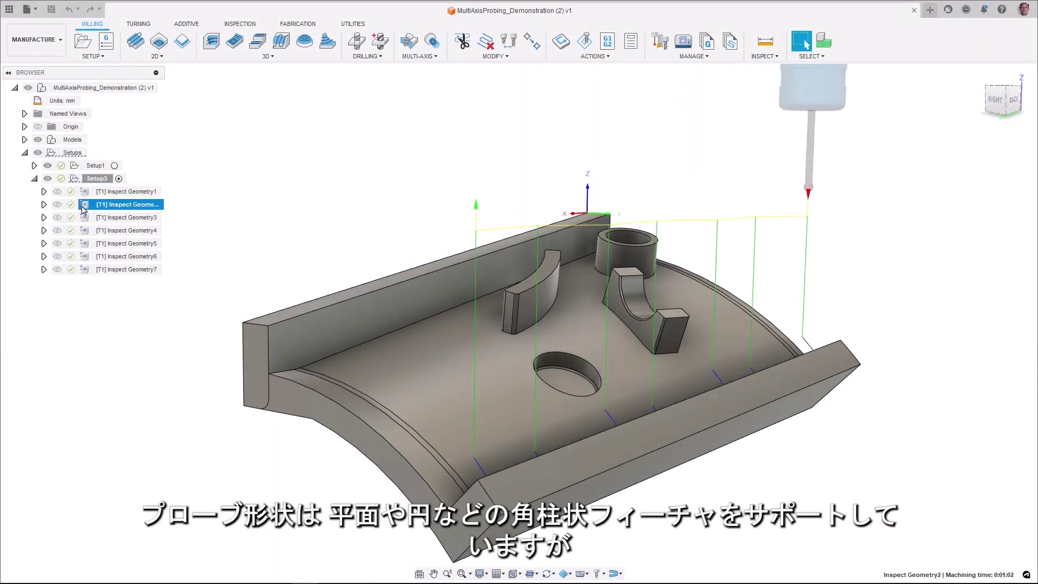
pyautogui.click(86, 219)
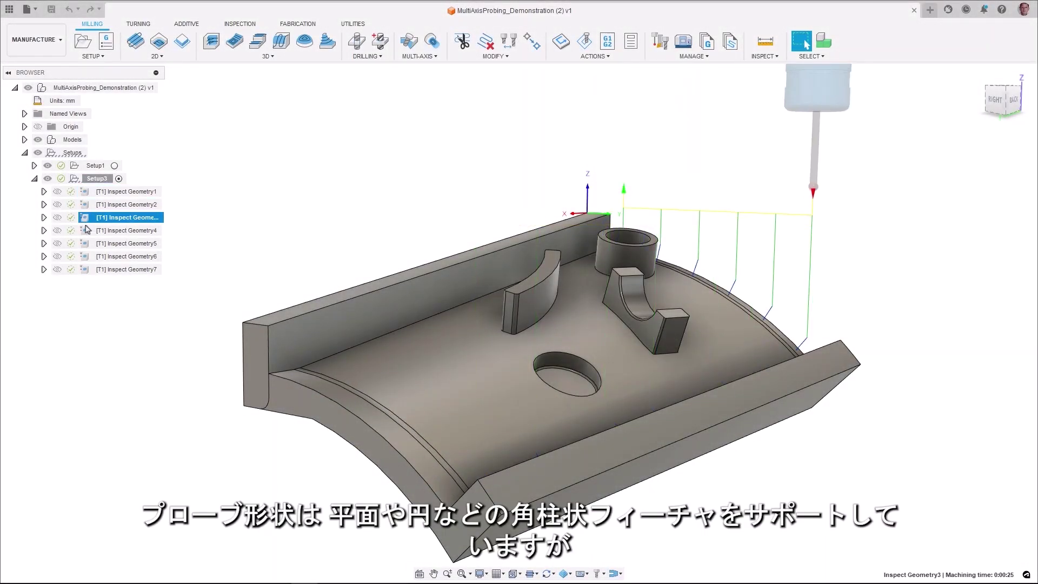
pyautogui.click(87, 232)
pyautogui.click(86, 245)
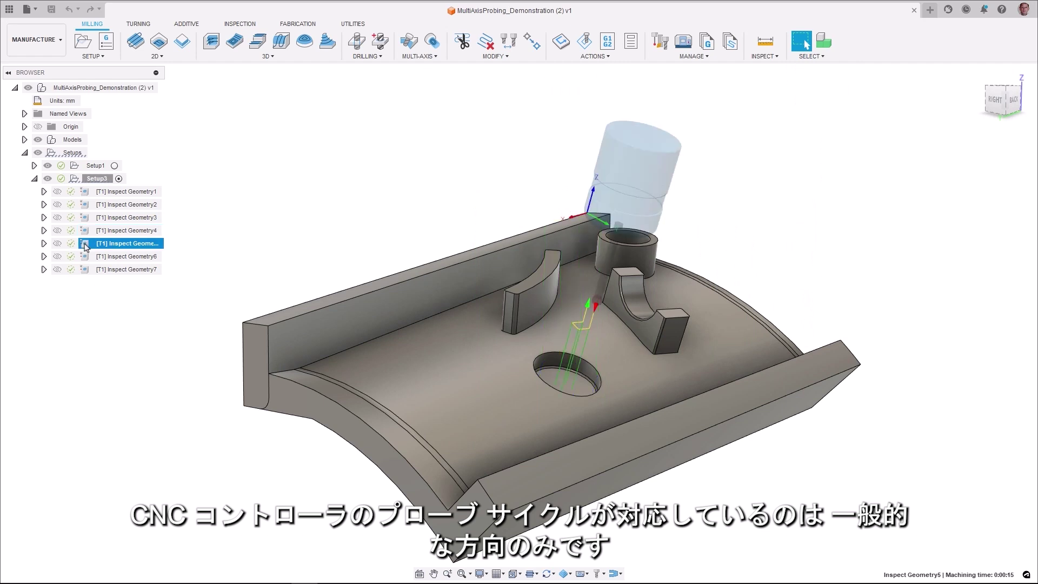
pyautogui.click(87, 258)
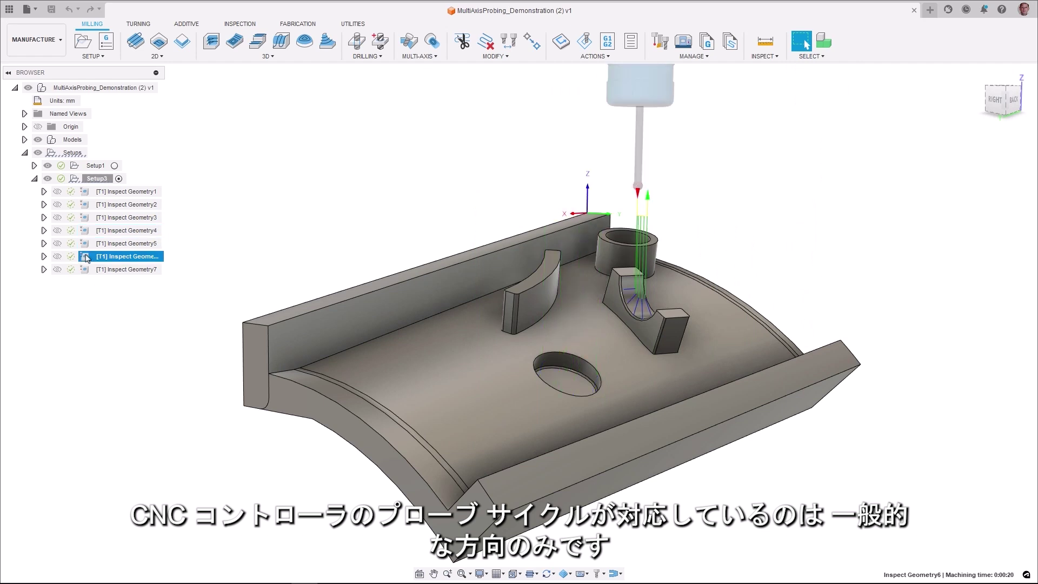
pyautogui.click(88, 270)
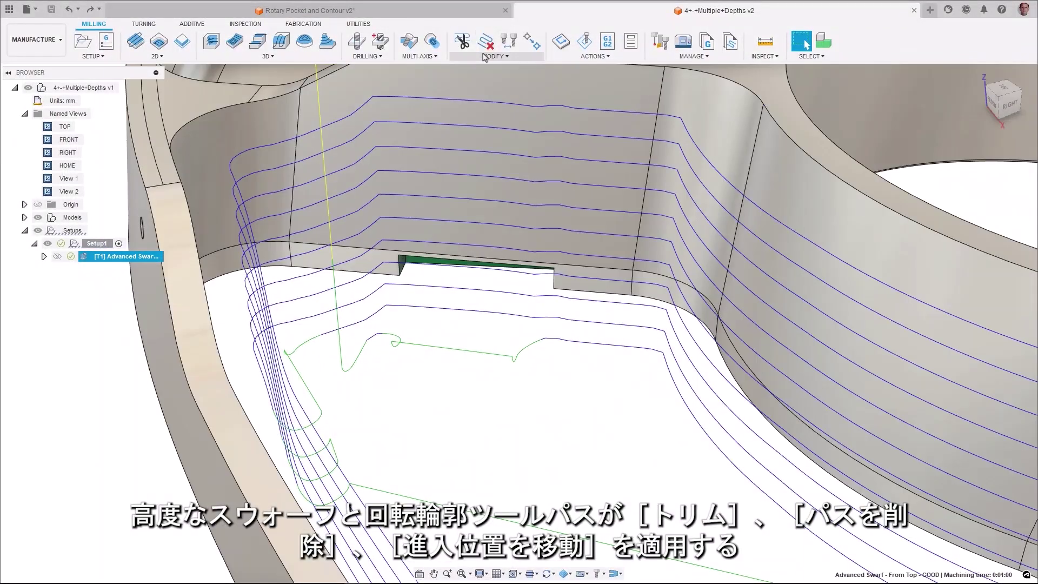
# Delete the chosen swarf passes, then plane-trim Rotary Contour (2) at the ring edge keeping Side 2.
pyautogui.click(487, 43)
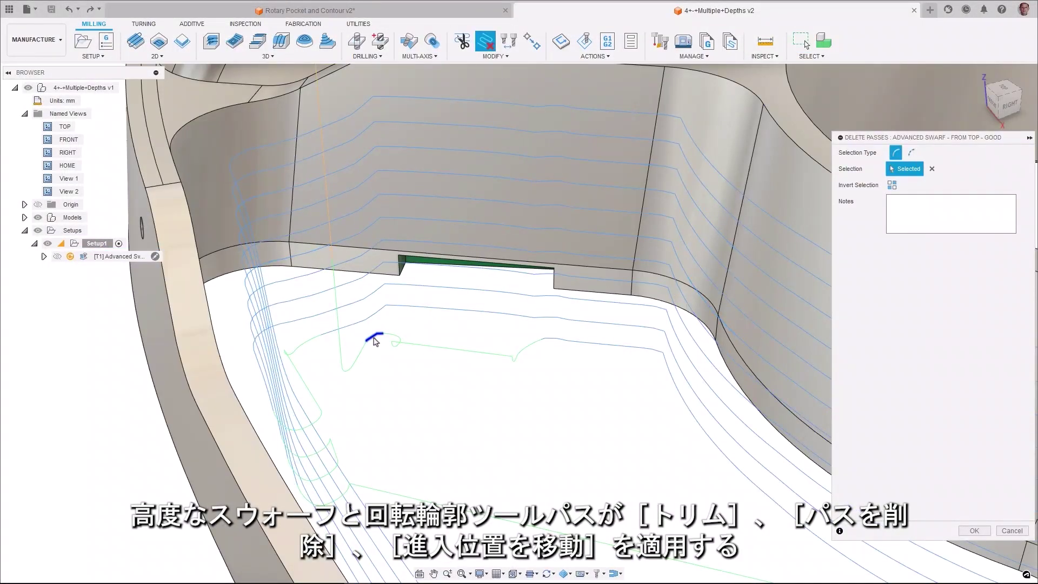
pyautogui.click(975, 531)
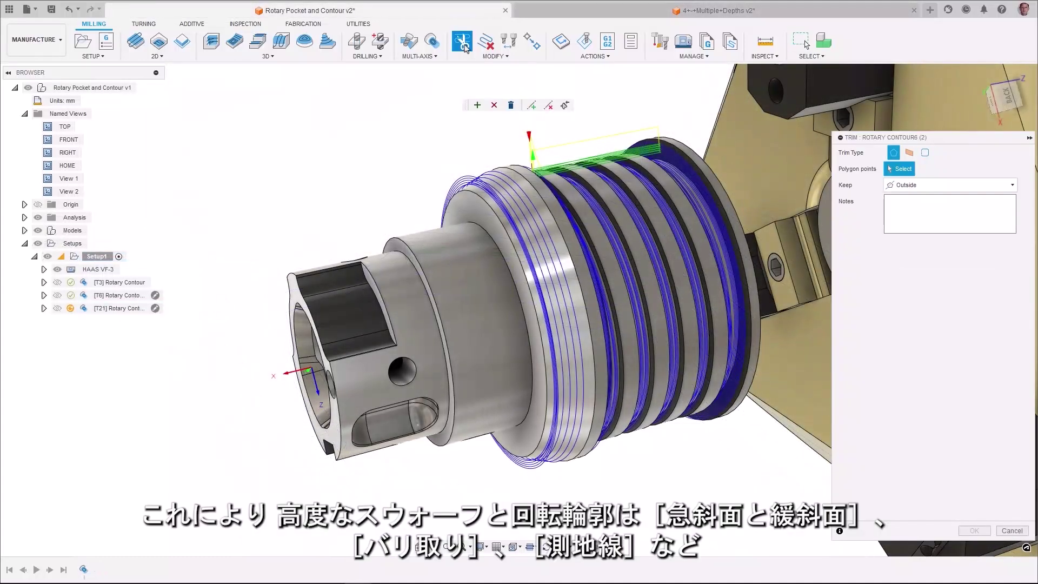
pyautogui.click(907, 153)
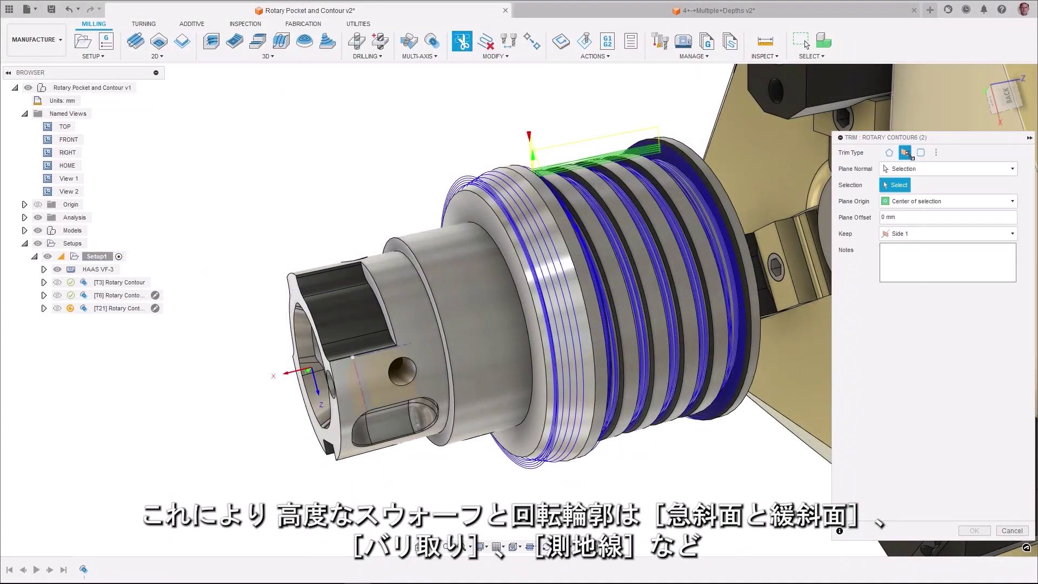
pyautogui.click(562, 234)
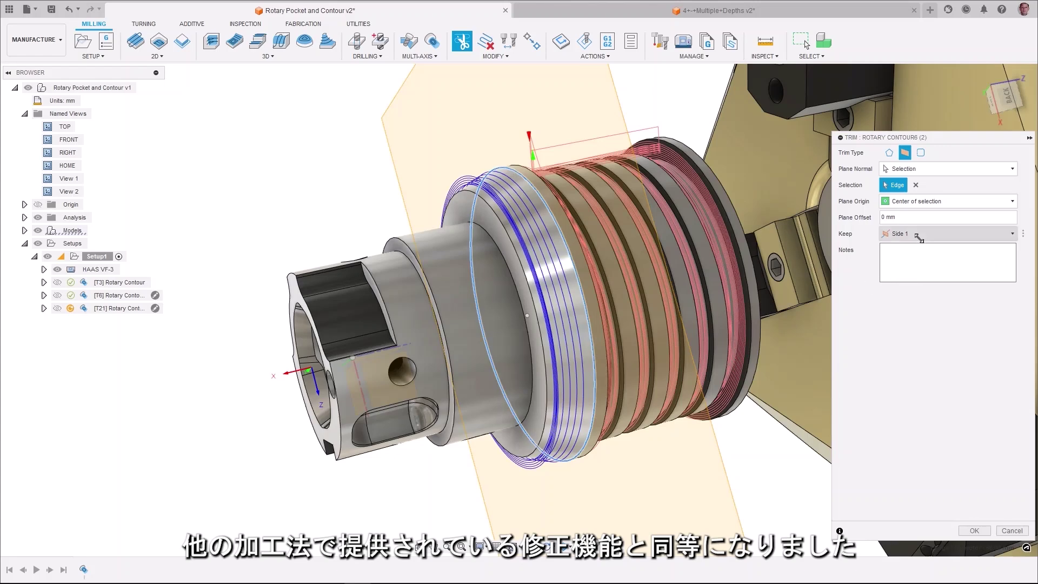
pyautogui.click(902, 259)
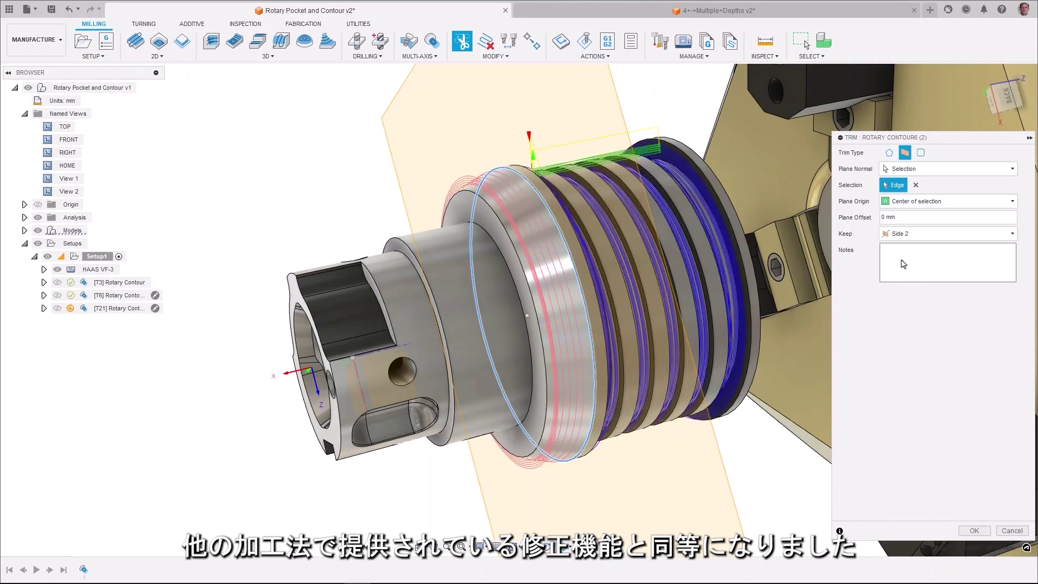
pyautogui.click(964, 533)
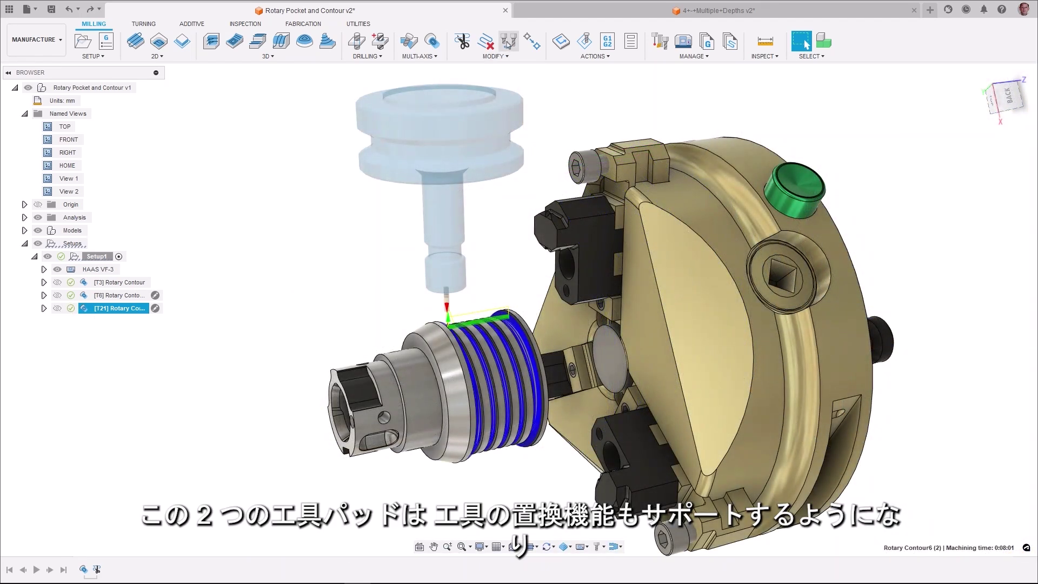
# Replace the rotary contour's tool with the 21 - Ø2mm (2mm EM Long) end mill.
pyautogui.click(508, 42)
pyautogui.click(929, 185)
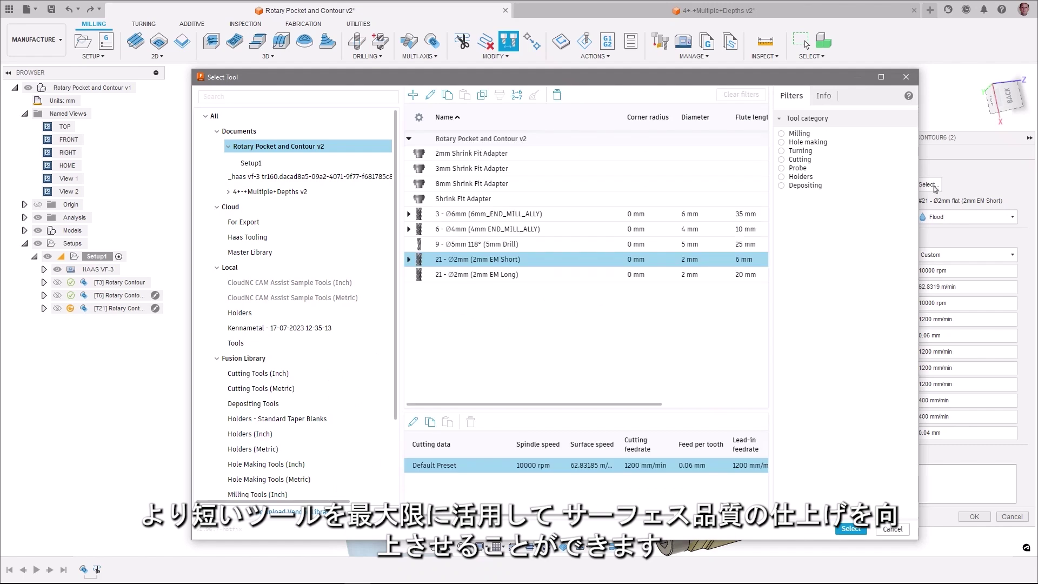
pyautogui.click(470, 275)
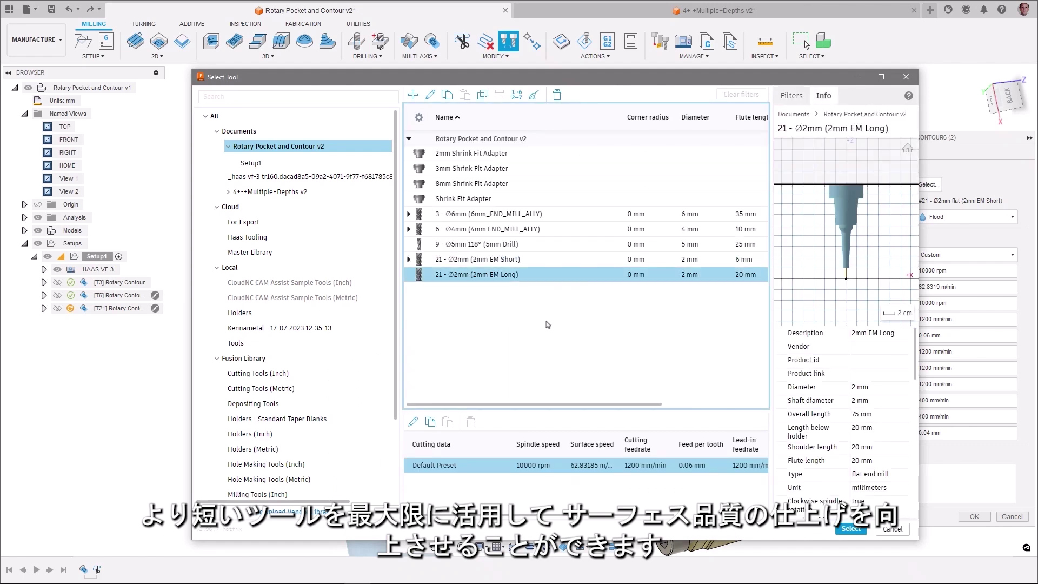
pyautogui.click(851, 529)
pyautogui.click(973, 517)
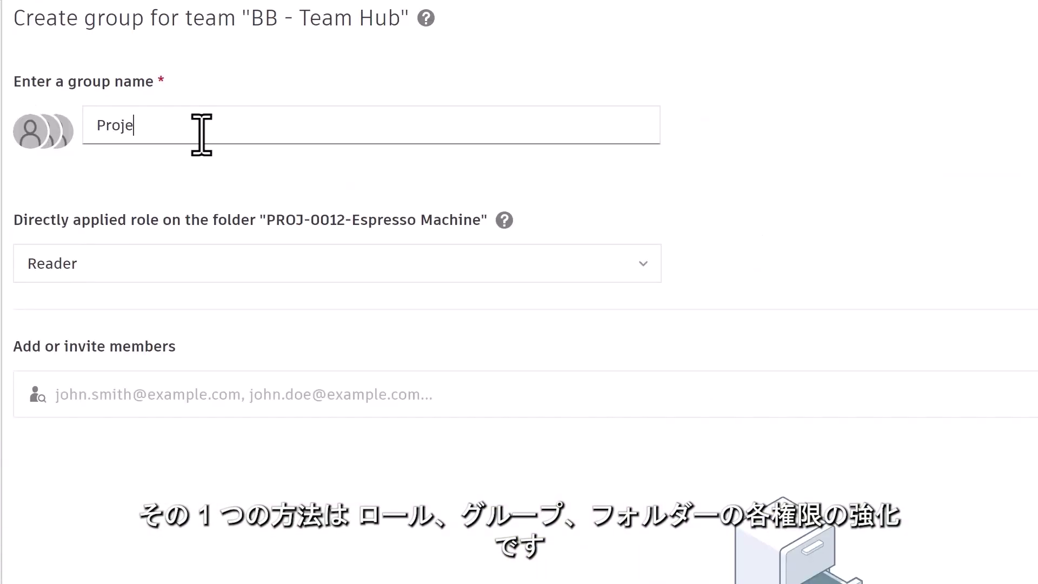
# Add a Fusion licence to the cart and increase the number of licensed users.
pyautogui.click(216, 264)
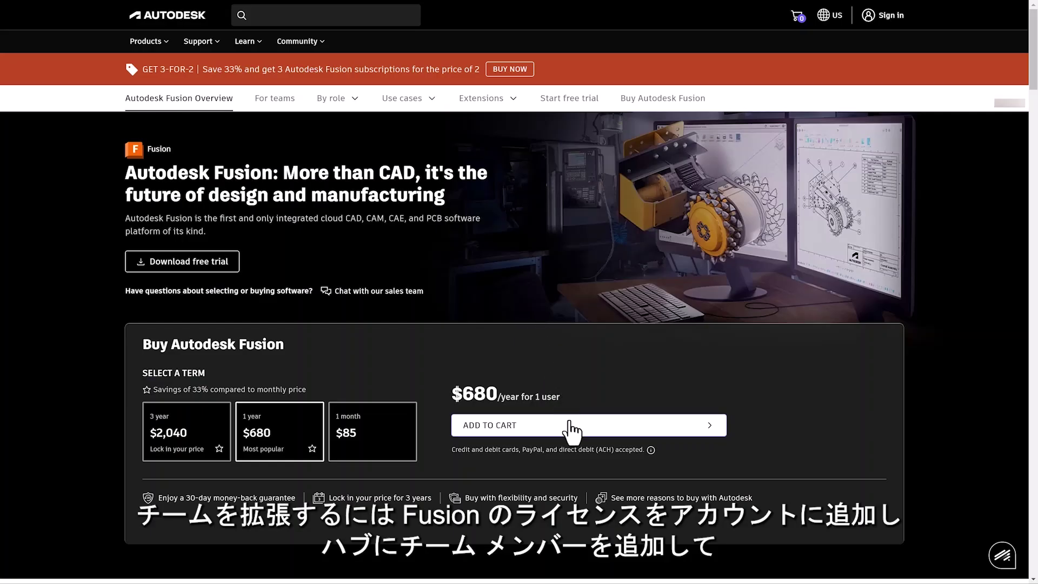
pyautogui.click(571, 426)
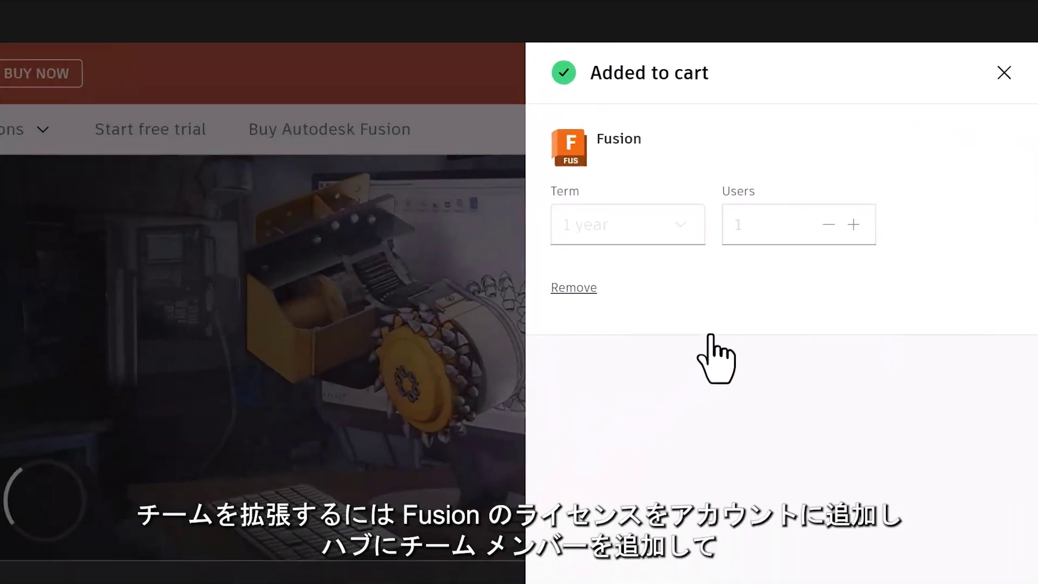
pyautogui.click(940, 149)
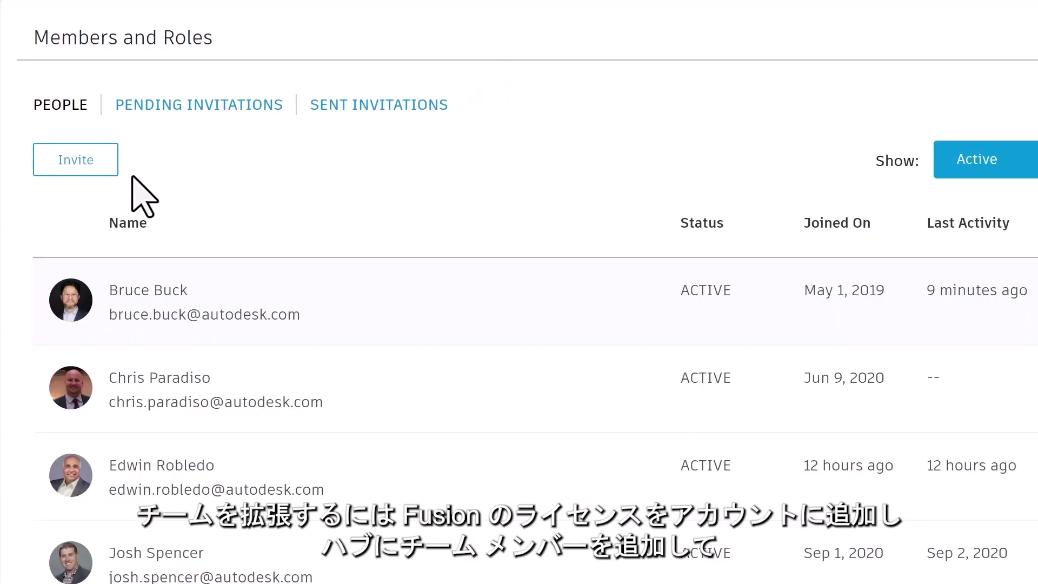
# Invite a new team member by entering their e-mail address and sending the invitation.
pyautogui.click(105, 165)
pyautogui.write('newuser@company.com')
pyautogui.press('Return')
pyautogui.click(713, 484)
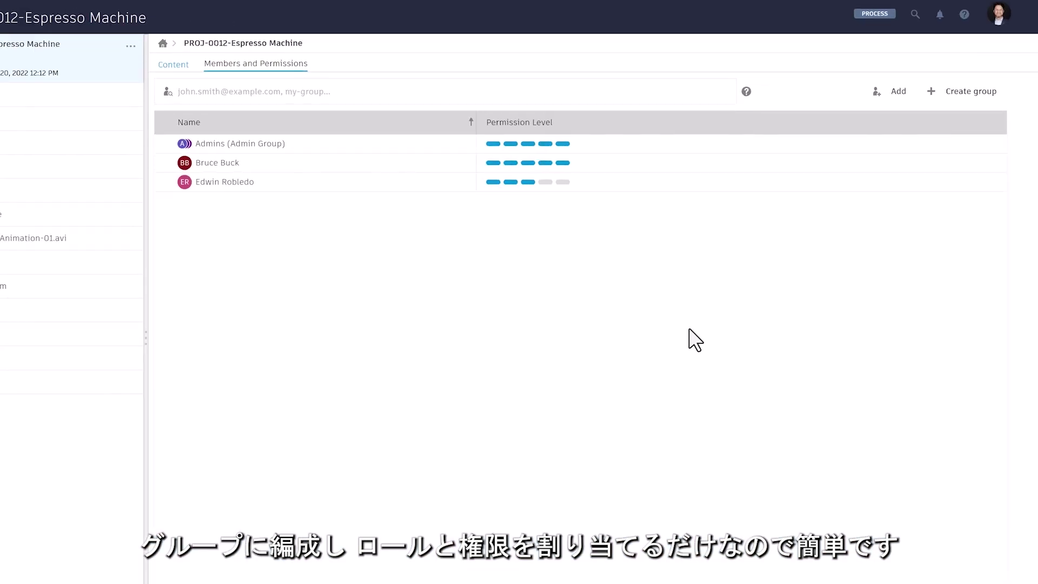
# Create the 'Project Admins' group with the Administrator role and two existing members.
pyautogui.click(910, 116)
pyautogui.write('Project Admins')
pyautogui.click(227, 220)
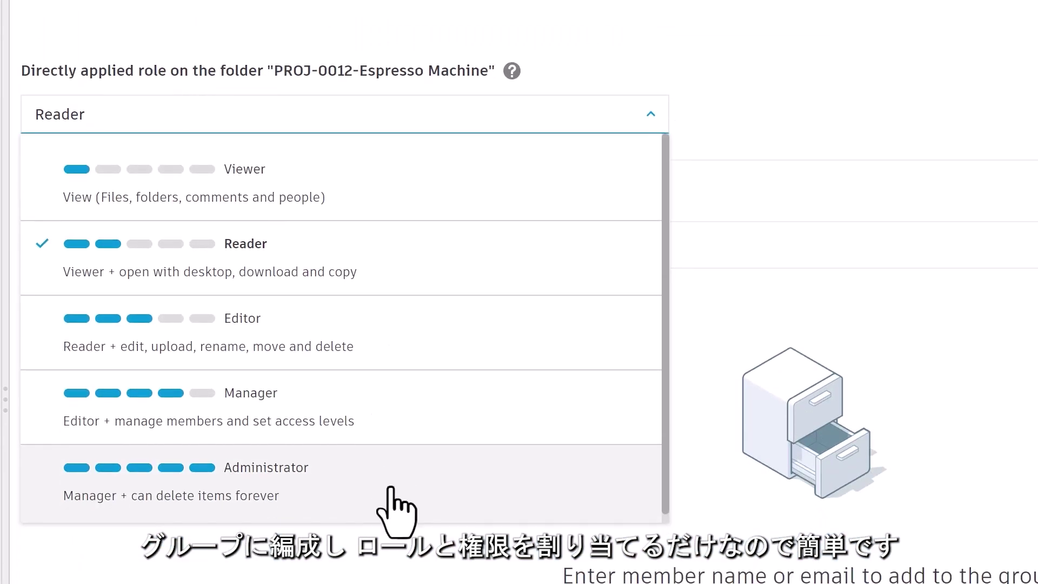
pyautogui.click(390, 488)
pyautogui.click(199, 257)
pyautogui.write('bruc')
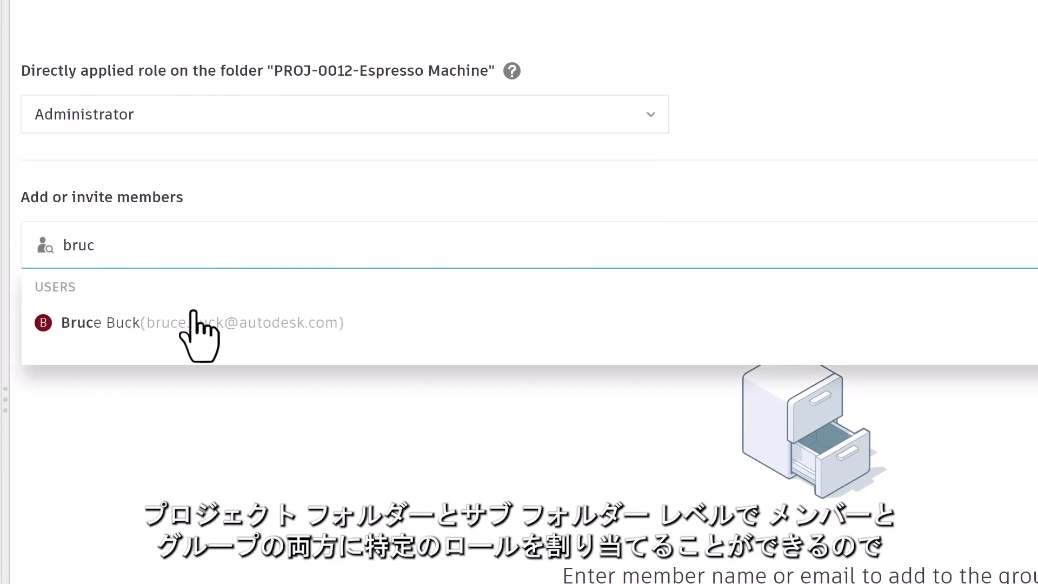
pyautogui.click(196, 320)
pyautogui.write('edwi')
pyautogui.click(359, 347)
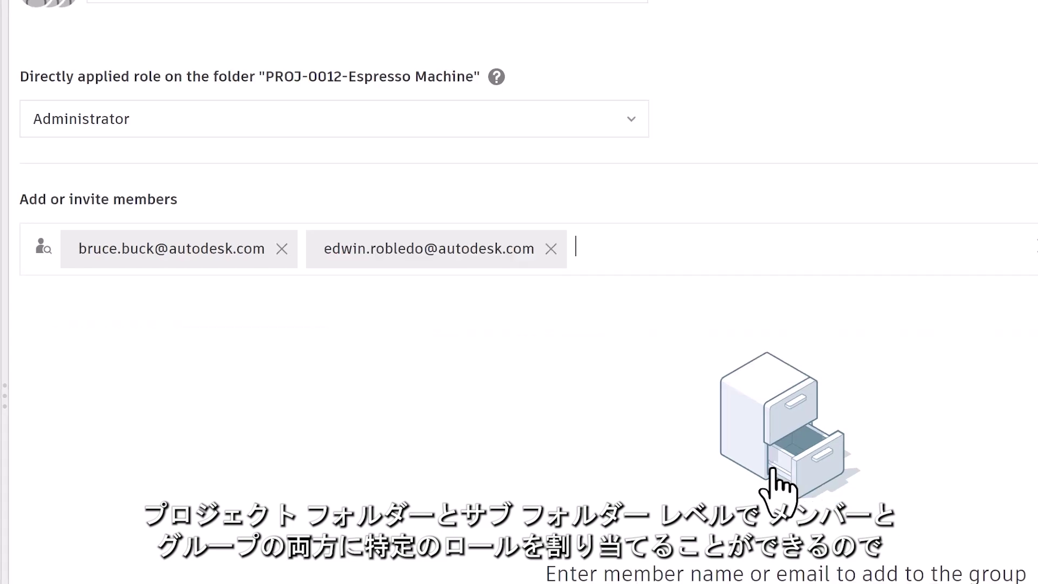
pyautogui.click(974, 557)
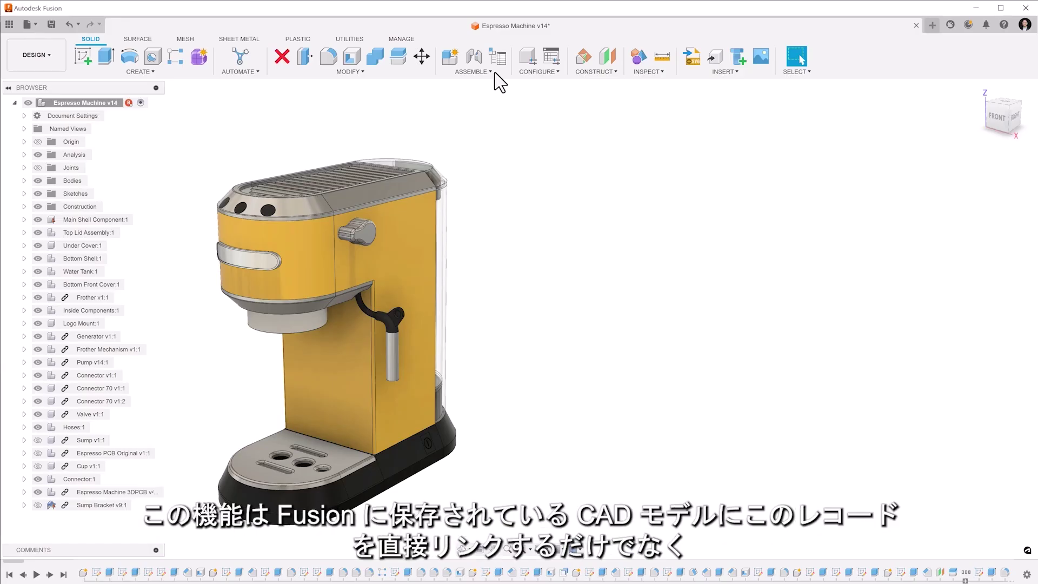
# Open the Main Assembly bill of materials, sort it by Part Name, and move the Revision column.
pyautogui.click(491, 73)
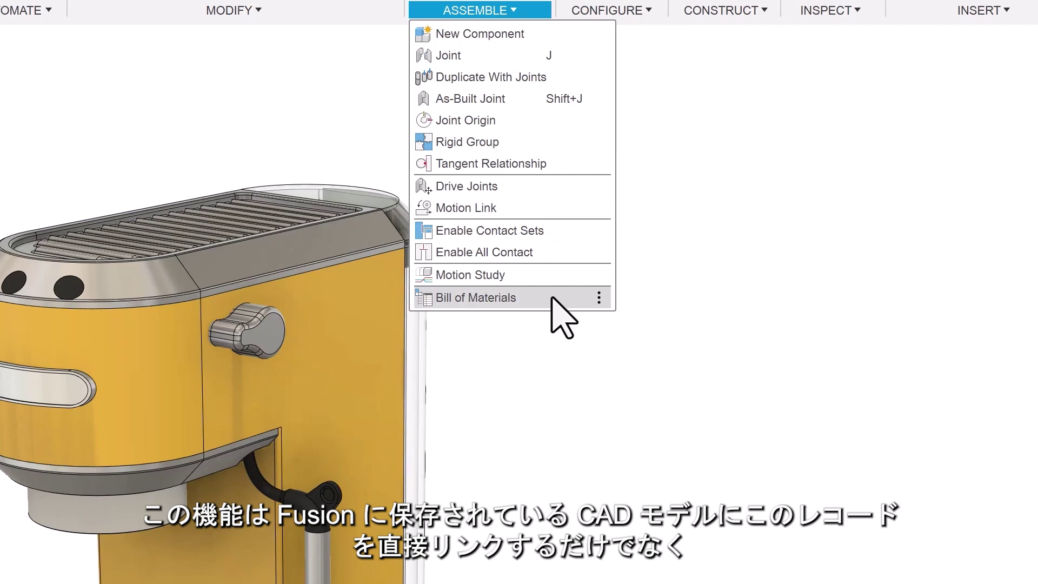
pyautogui.click(552, 297)
pyautogui.scroll(-5, 1033, 250)
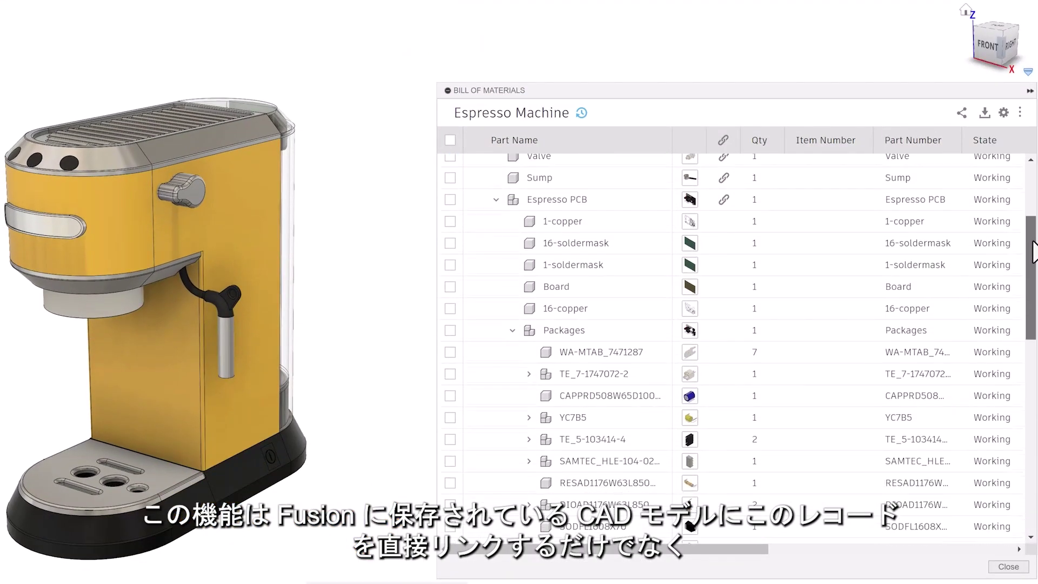
pyautogui.moveTo(1033, 250); pyautogui.dragTo(1032, 457)
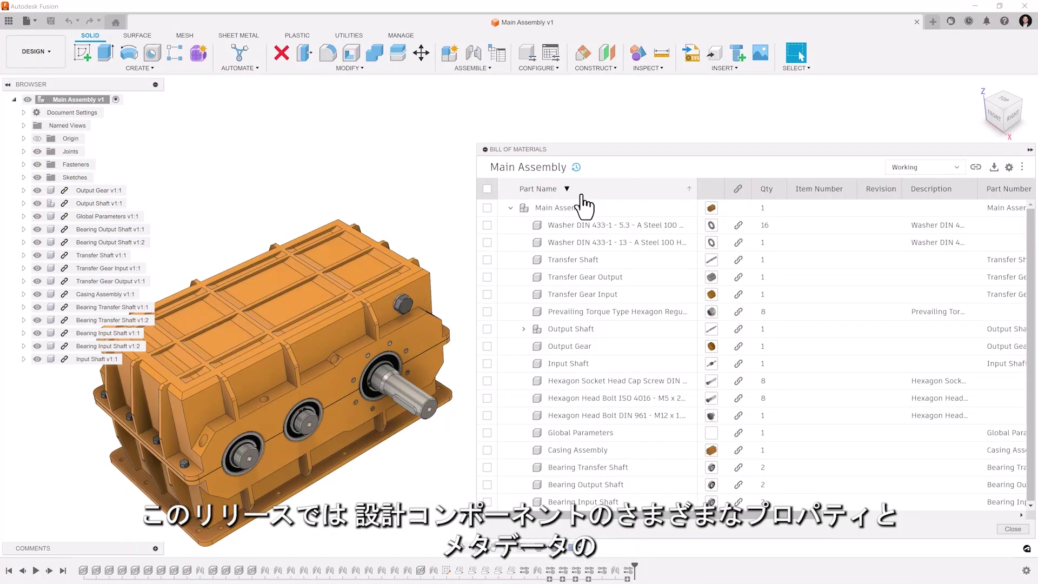
pyautogui.click(583, 195)
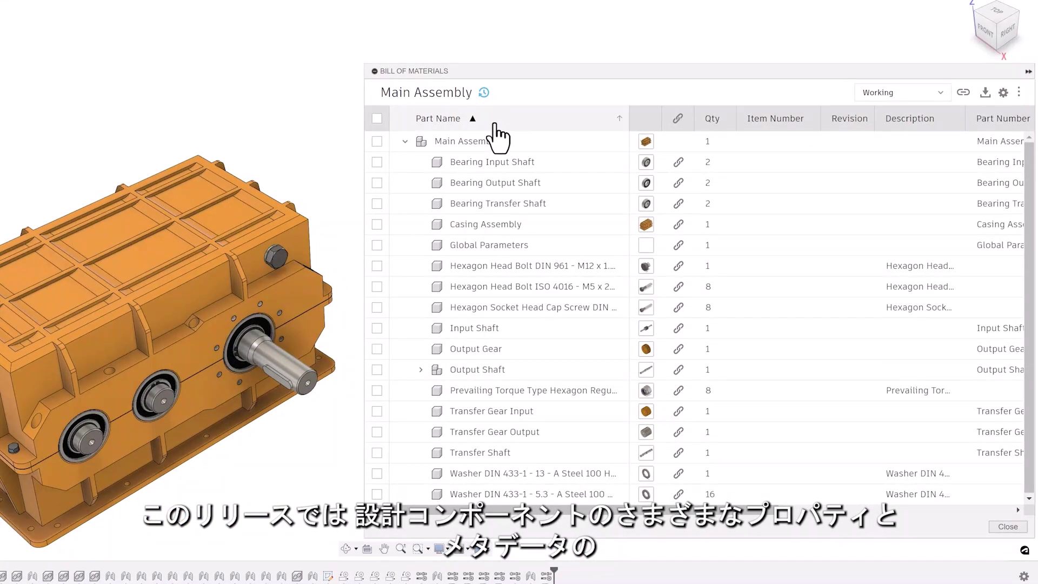
pyautogui.click(495, 124)
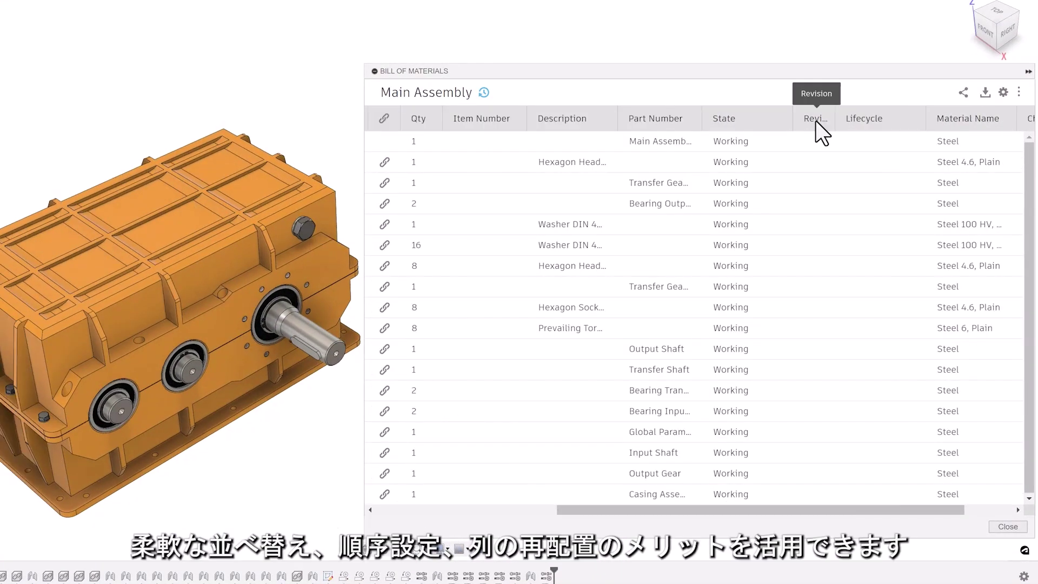
pyautogui.moveTo(816, 121); pyautogui.dragTo(592, 116)
# Hide the Material Name column, and toggle the Part Number column off and back on.
pyautogui.click(1004, 92)
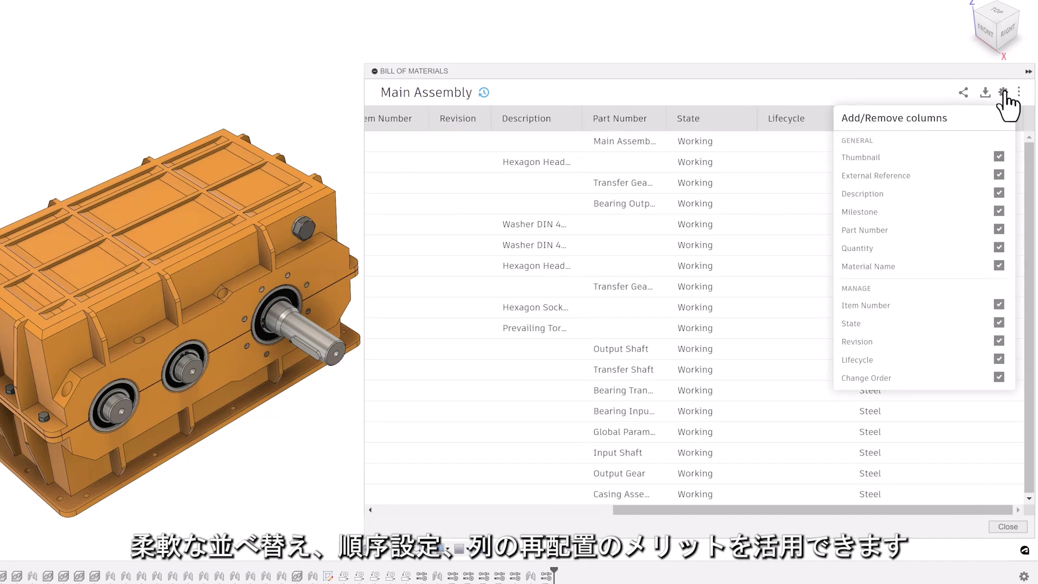
pyautogui.click(999, 266)
pyautogui.click(999, 229)
pyautogui.click(999, 229)
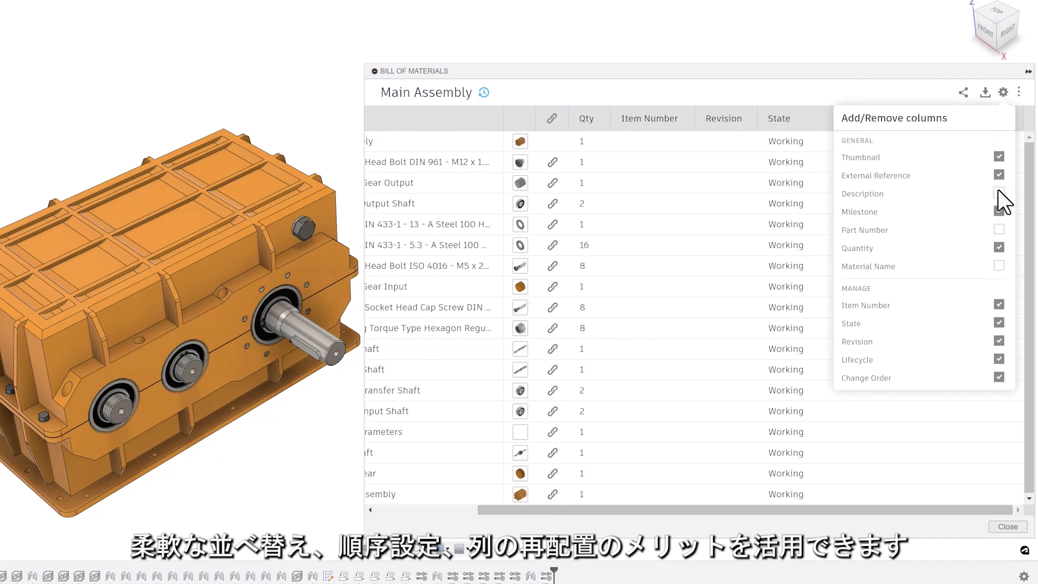
pyautogui.moveTo(948, 524); pyautogui.dragTo(719, 524)
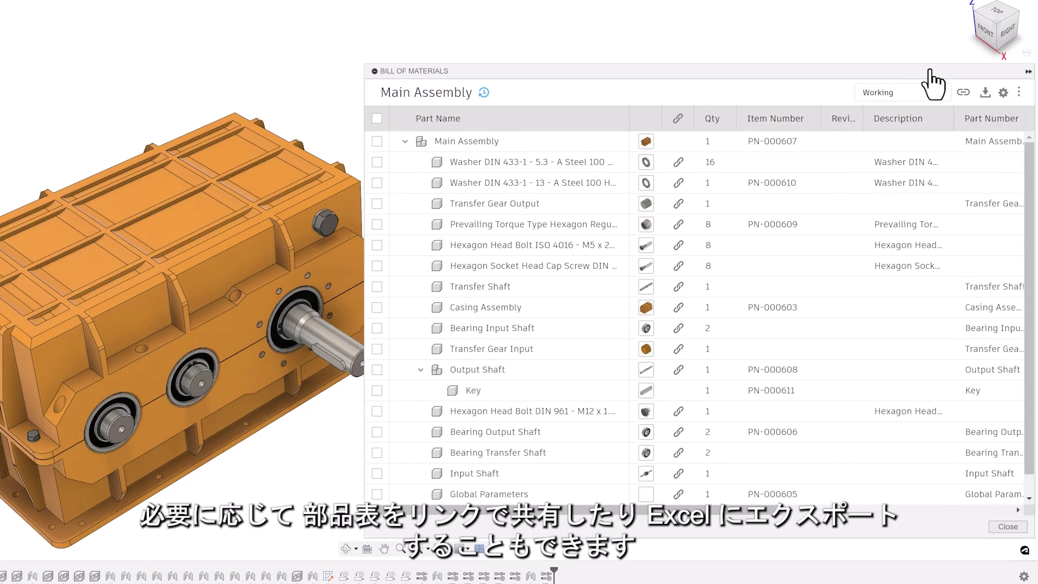
# Copy a shareable link to the bill of materials to the clipboard.
pyautogui.click(963, 92)
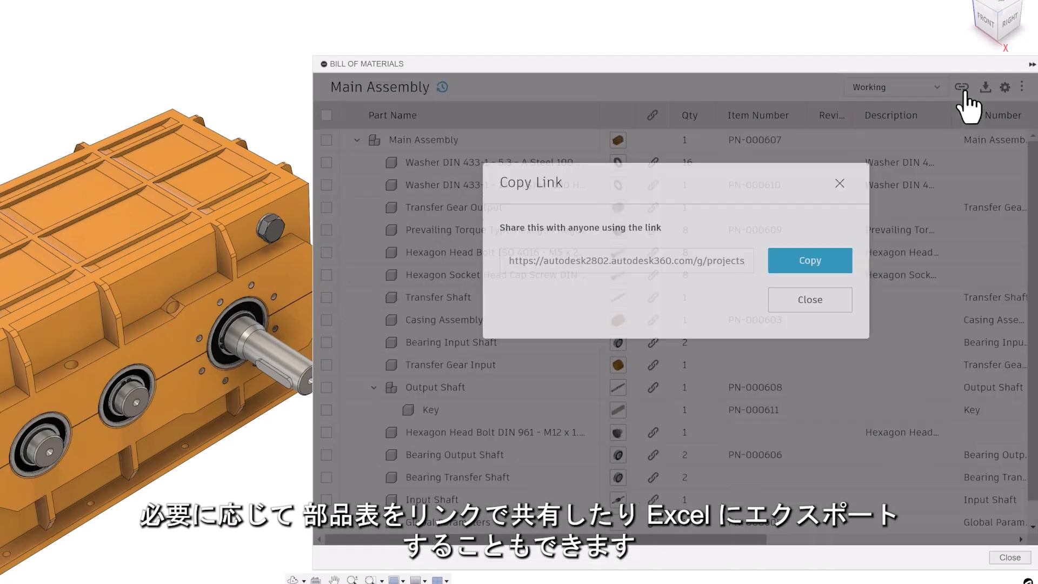
pyautogui.click(762, 341)
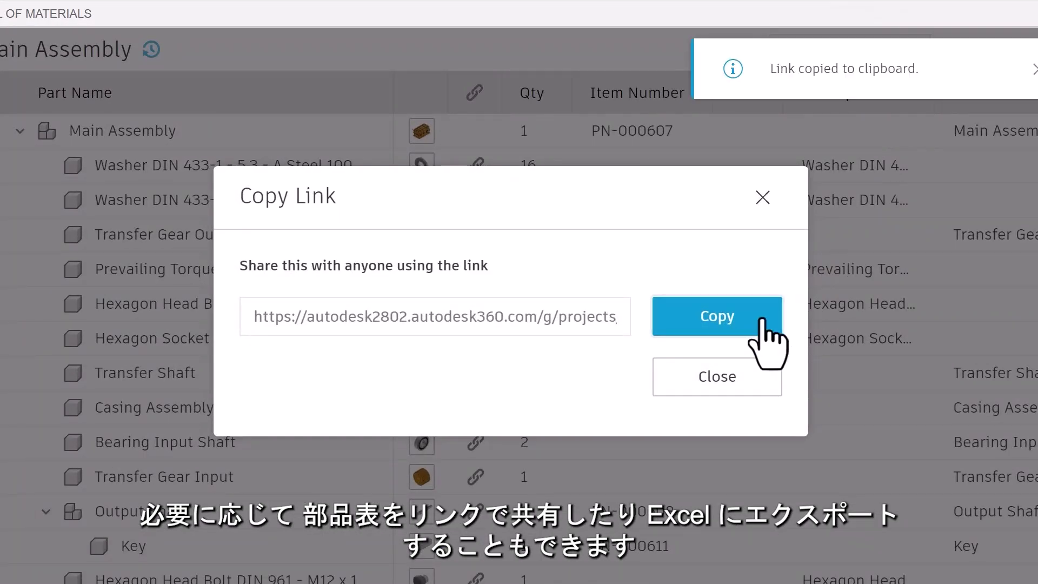
pyautogui.click(955, 56)
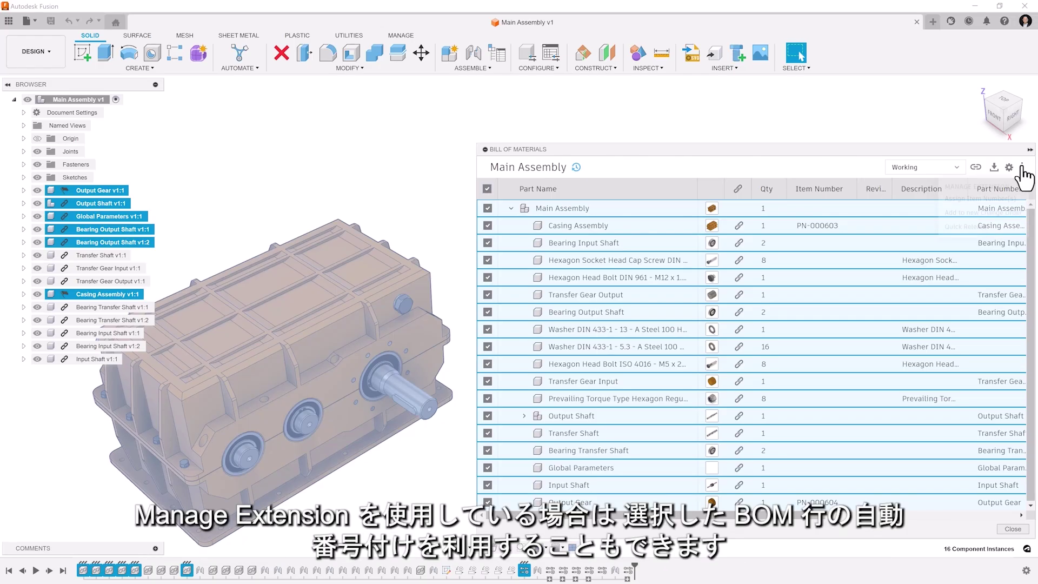
# Assign item numbers to the selected BOM rows, then view the available bill of materials states.
pyautogui.click(1015, 168)
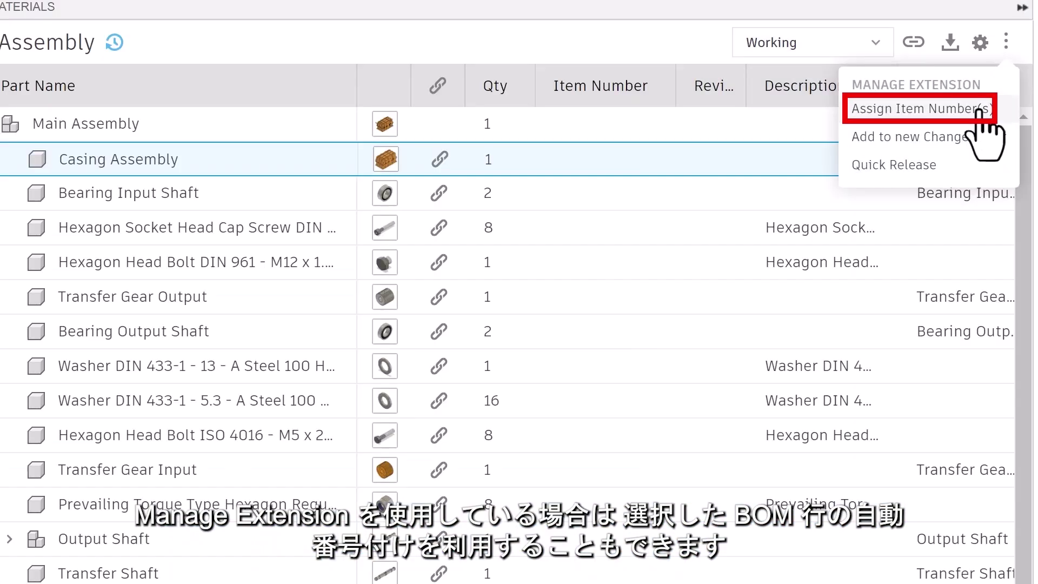
pyautogui.click(968, 109)
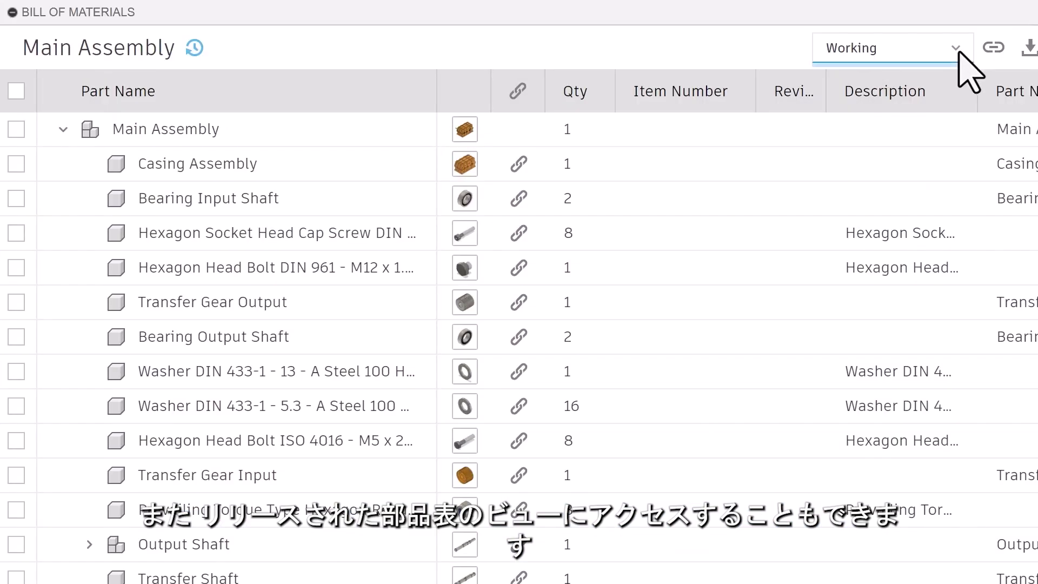
pyautogui.click(957, 52)
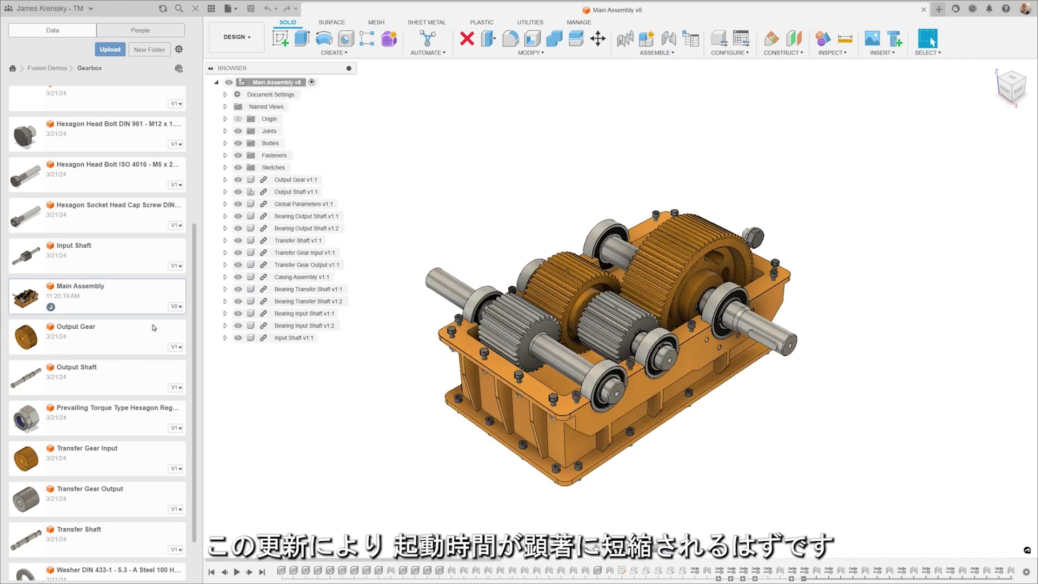
# Make a copy of the Output Gear design from the Data Panel.
pyautogui.rightClick(146, 336)
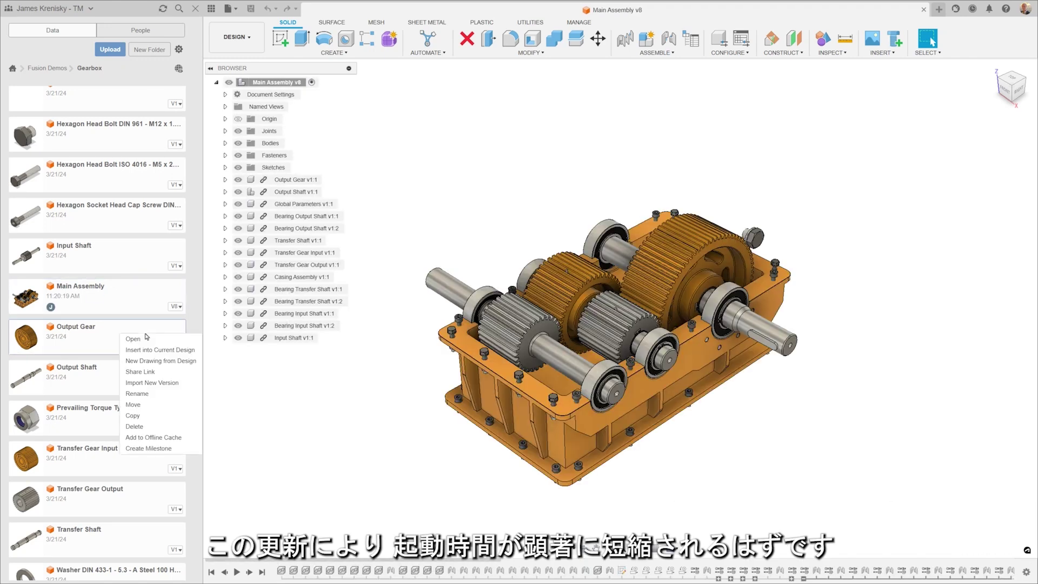
pyautogui.click(155, 415)
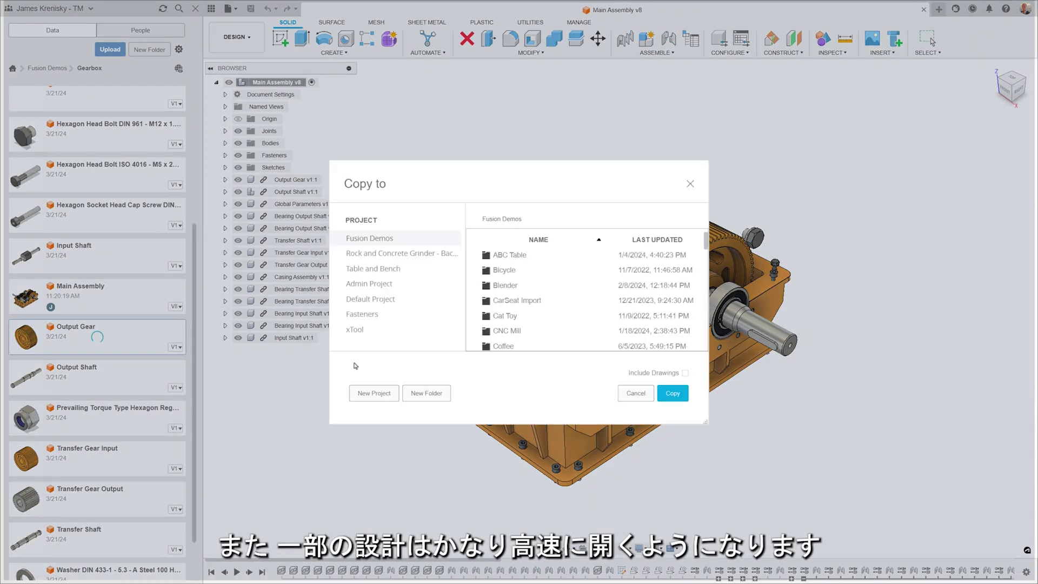
pyautogui.click(675, 394)
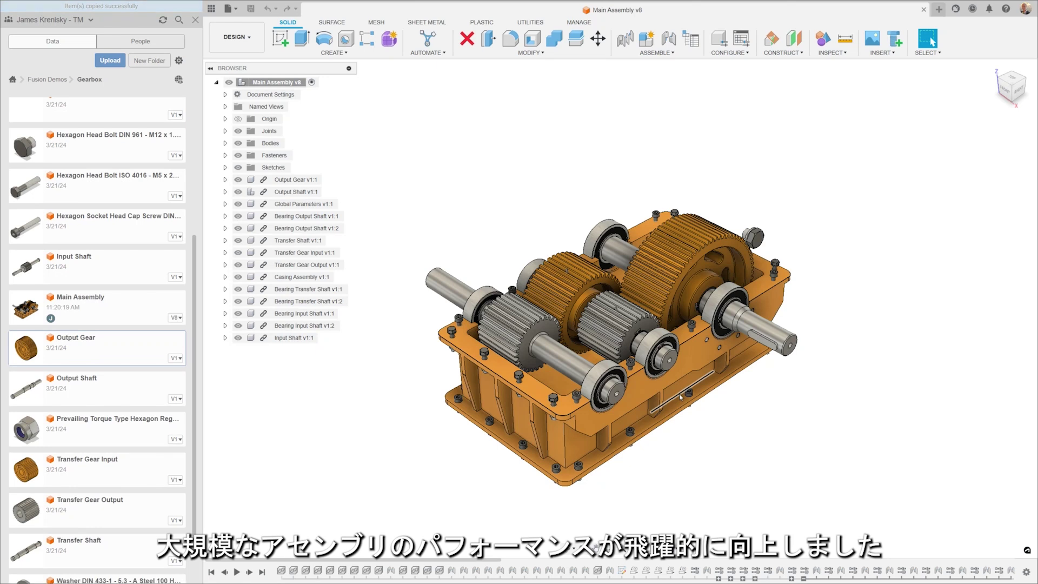
# Edit the Output Gear component in place within the Main Assembly.
pyautogui.click(299, 341)
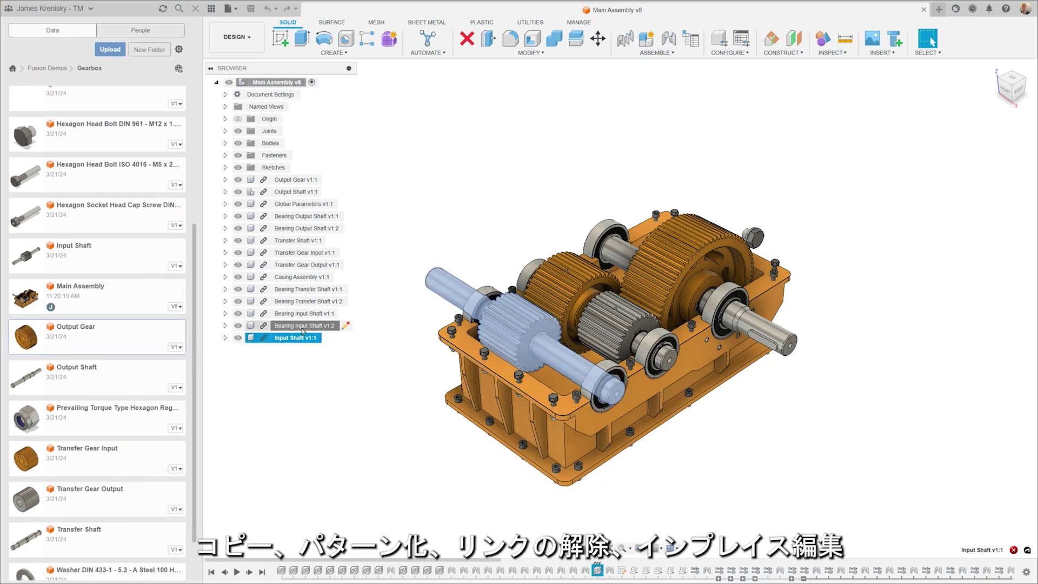
pyautogui.click(300, 326)
pyautogui.click(300, 180)
pyautogui.rightClick(300, 181)
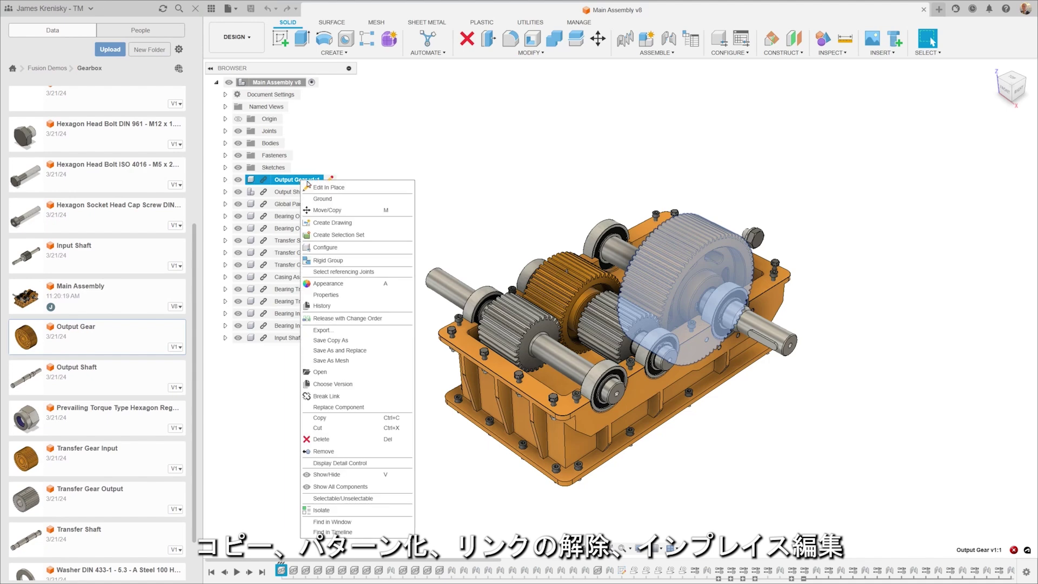
pyautogui.click(329, 194)
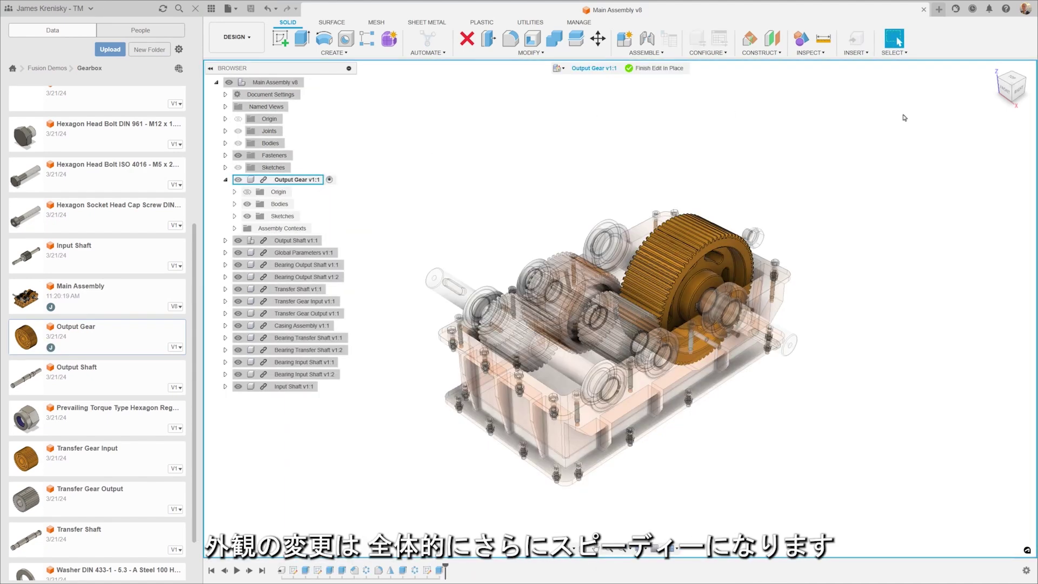
# Apply the Glass - Window appearance to the output gear and finish the in-place edit.
pyautogui.click(1020, 92)
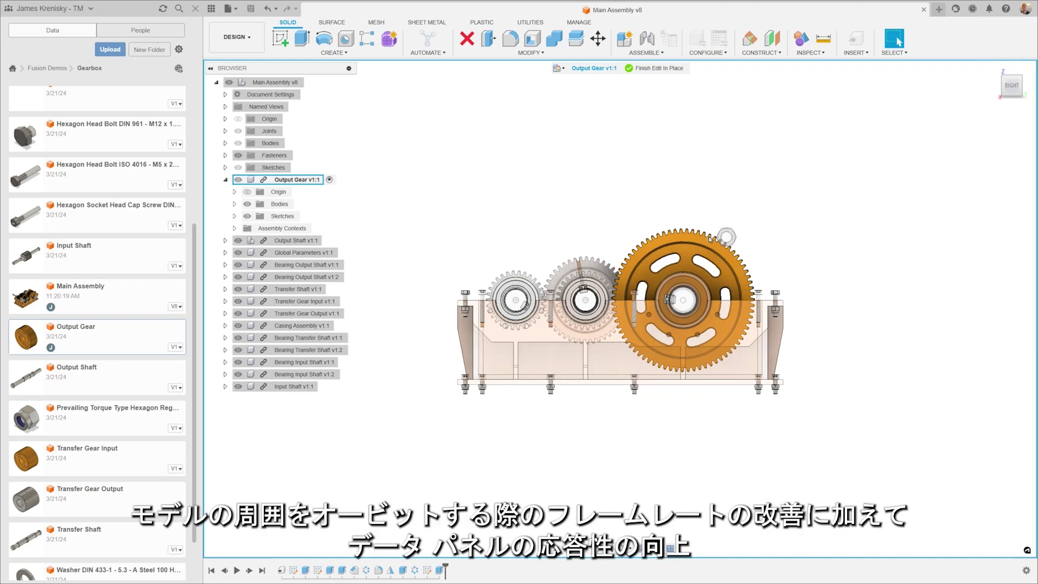
pyautogui.scroll(3, 731, 279)
pyautogui.press('a')
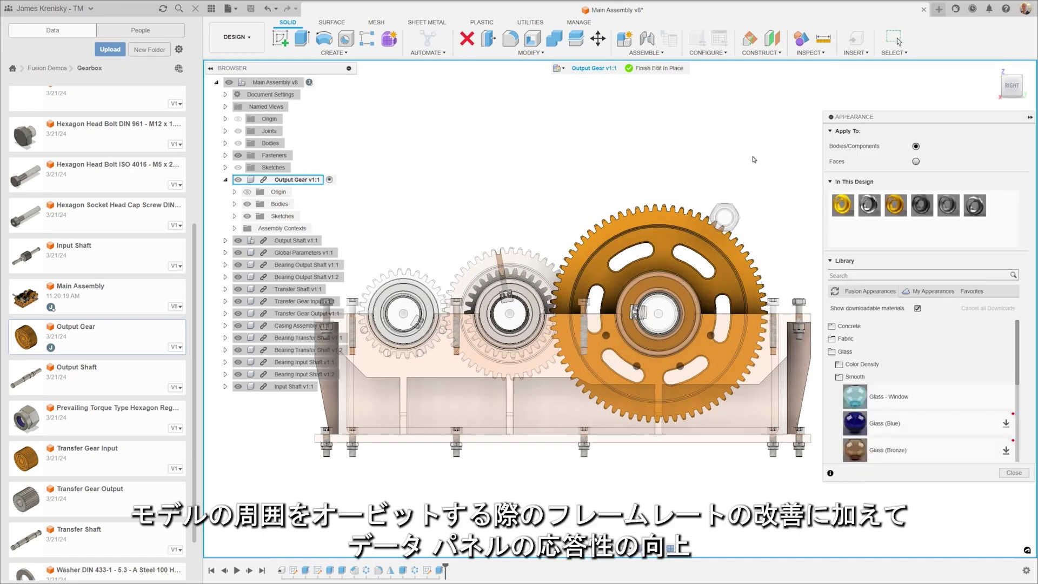
pyautogui.moveTo(854, 396); pyautogui.dragTo(686, 238)
pyautogui.click(1016, 474)
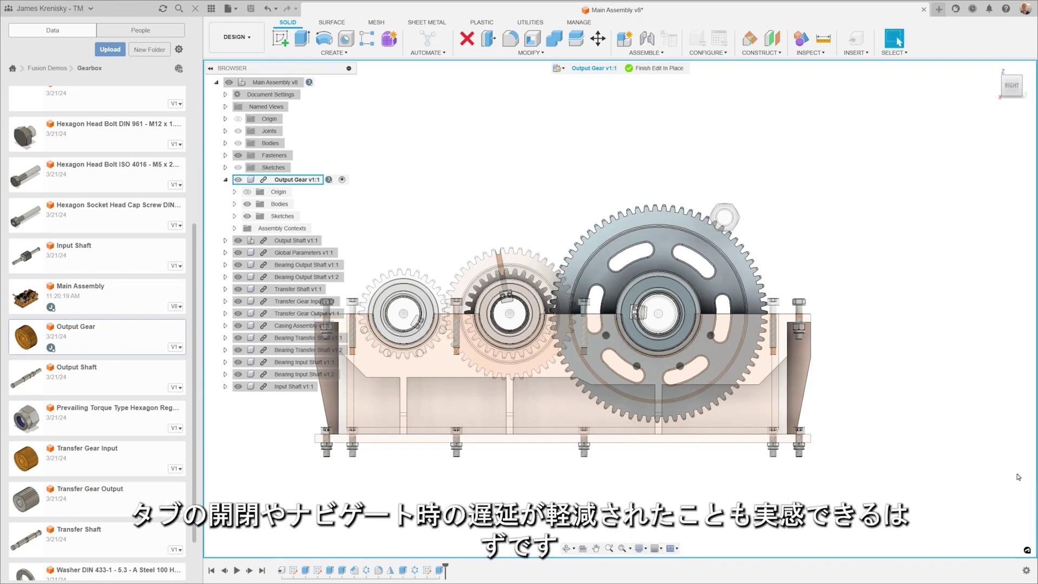
pyautogui.click(645, 70)
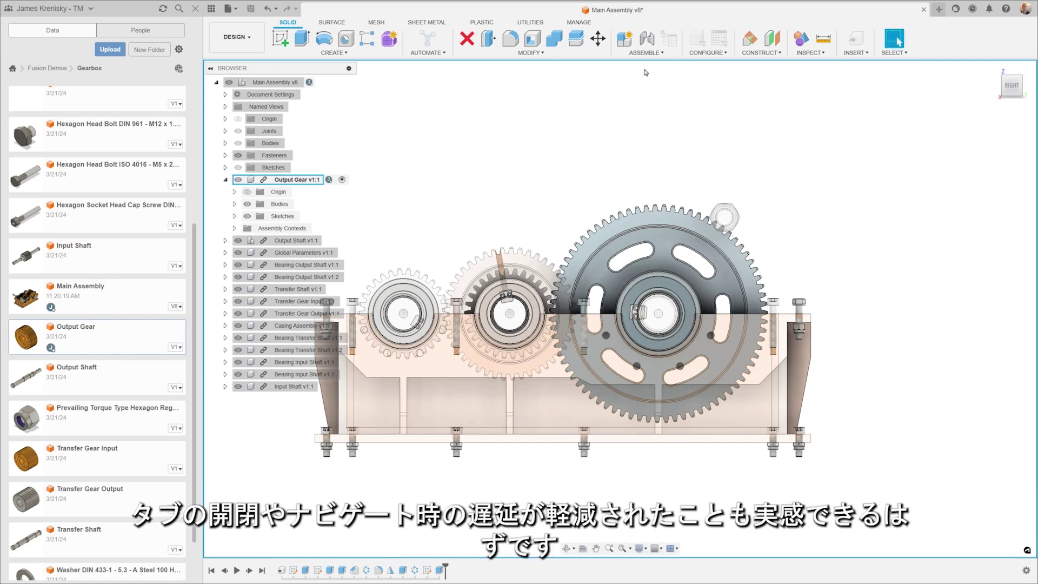